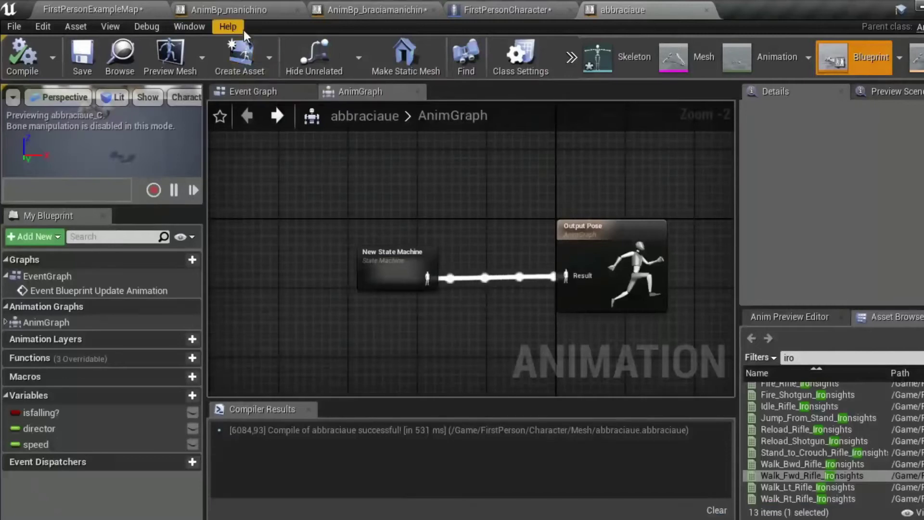
In FirstPersonCharacter, select FP_Gun and Mesh2P, then browse to the arms' skeletal mesh asset.
click(509, 2)
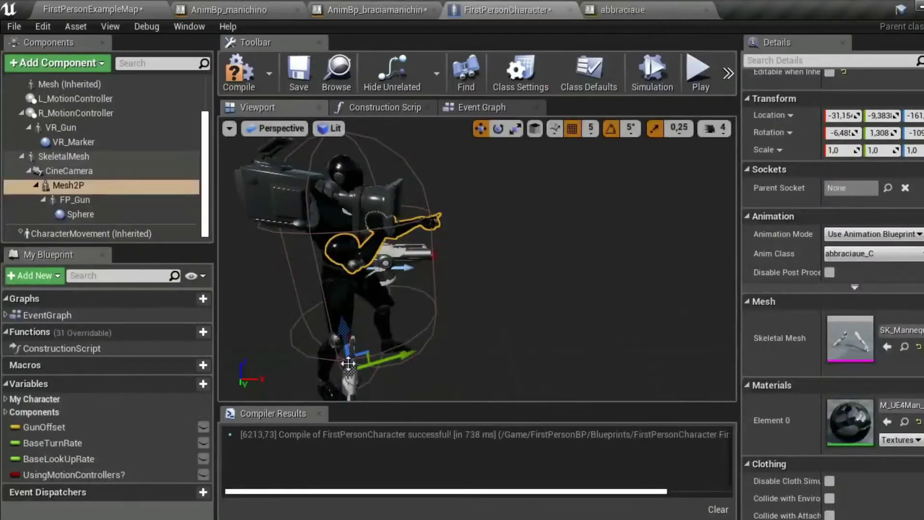
click(350, 377)
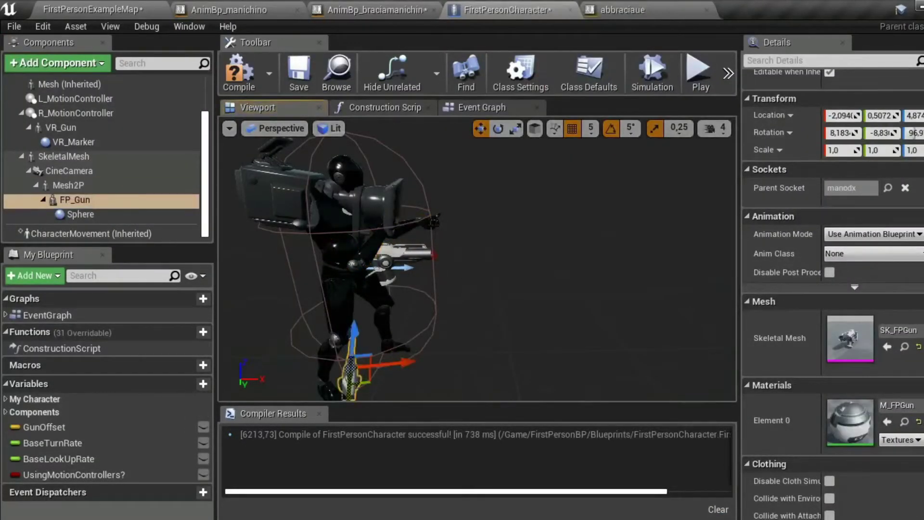
click(68, 185)
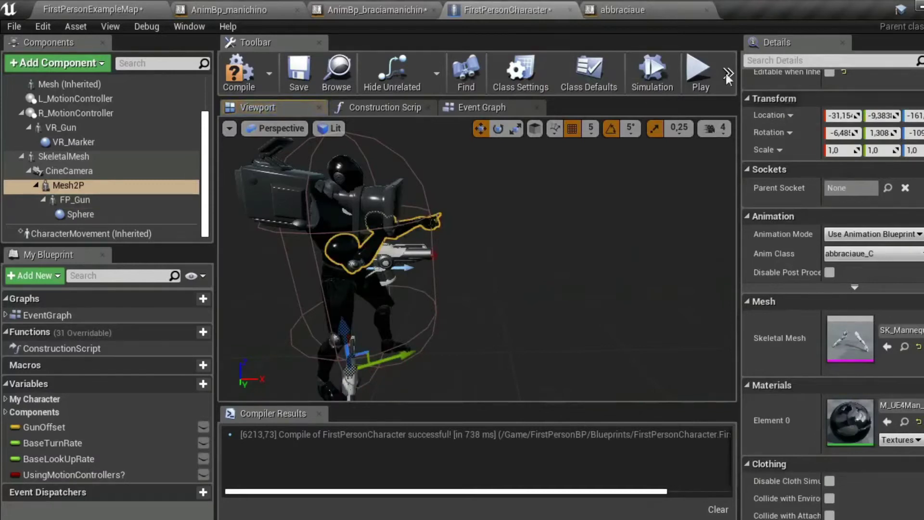
click(905, 346)
Open SK_Mannequin_Arms_Skeleton, inspect hand_r, index_01_r and the GripPoint socket, then return to FirstPersonCharacter.
double_click(616, 420)
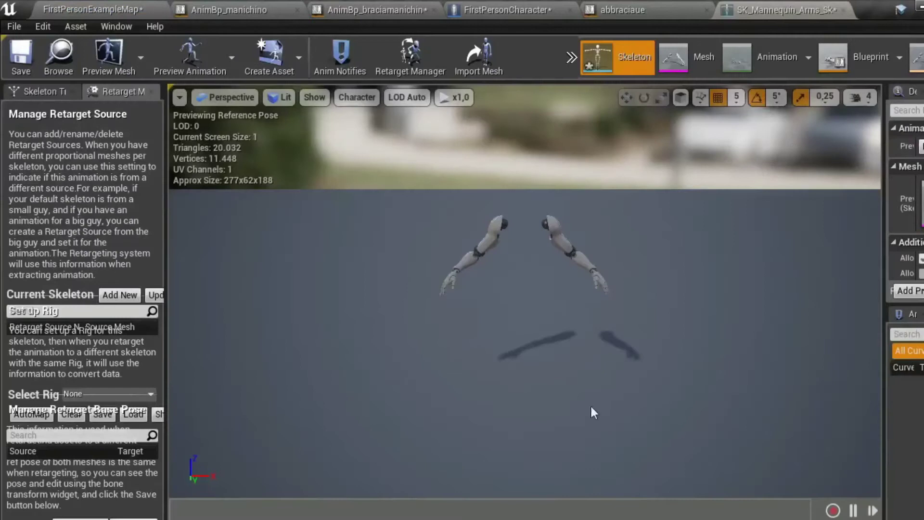
click(31, 90)
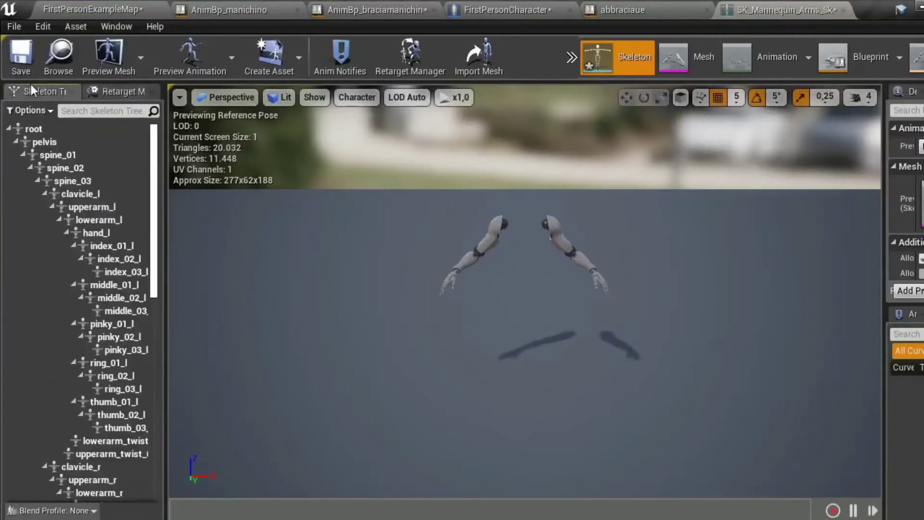
click(454, 271)
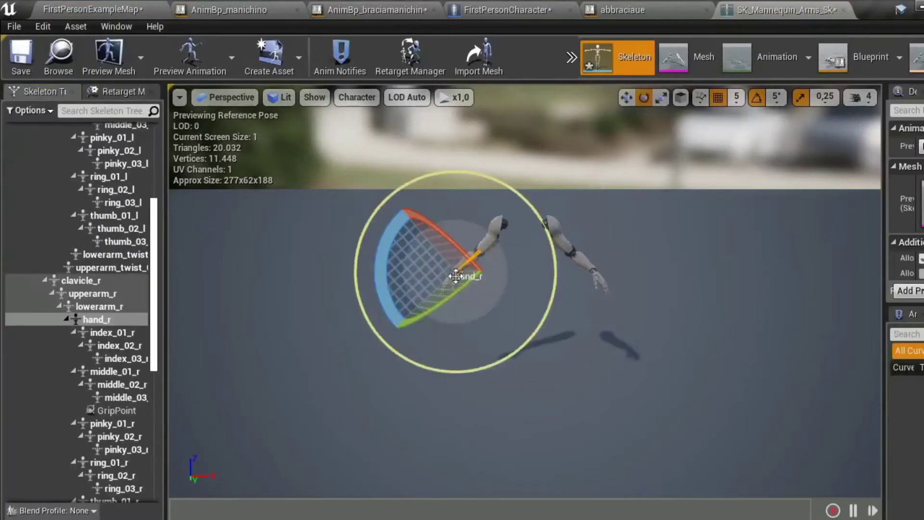
click(91, 333)
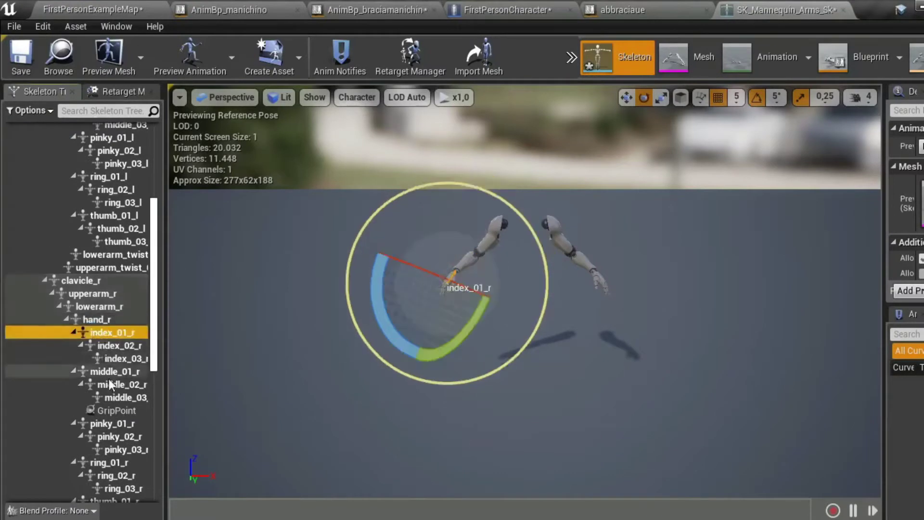
click(112, 409)
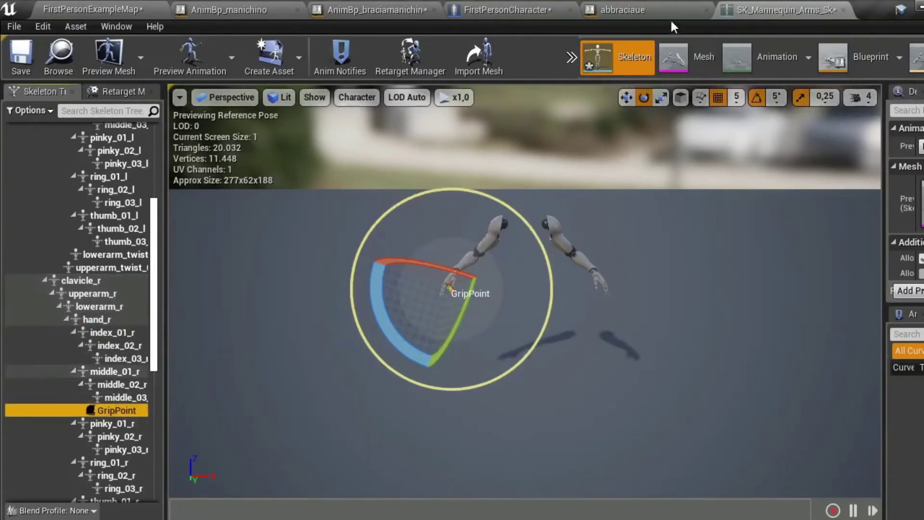
click(518, 10)
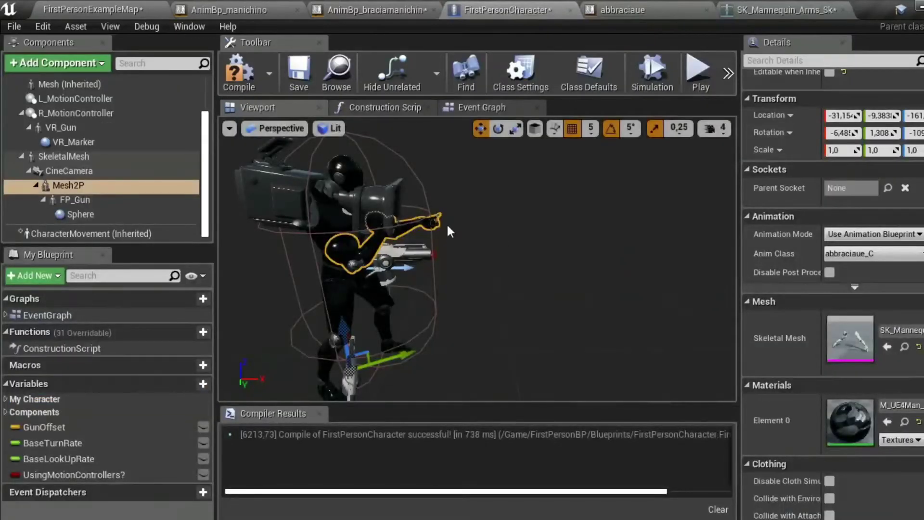
Set FP_Gun's Parent Socket to GripPoint.
click(348, 379)
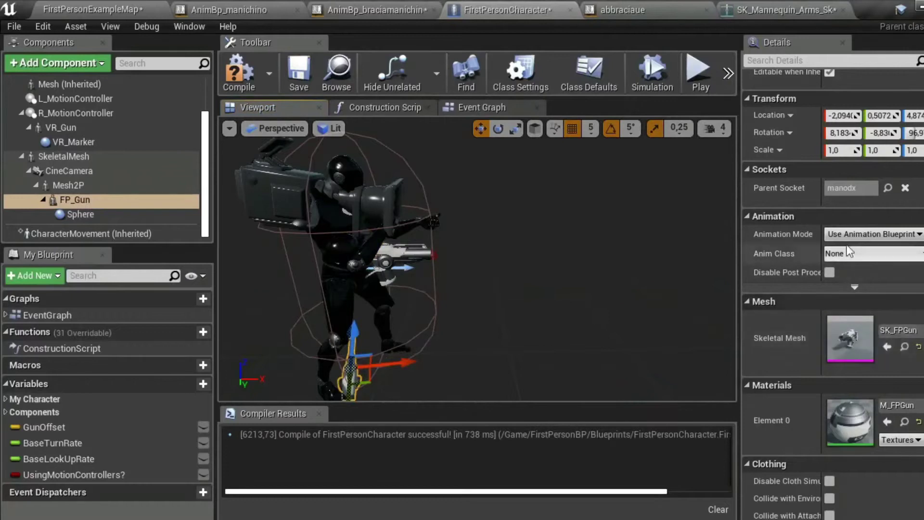
click(887, 188)
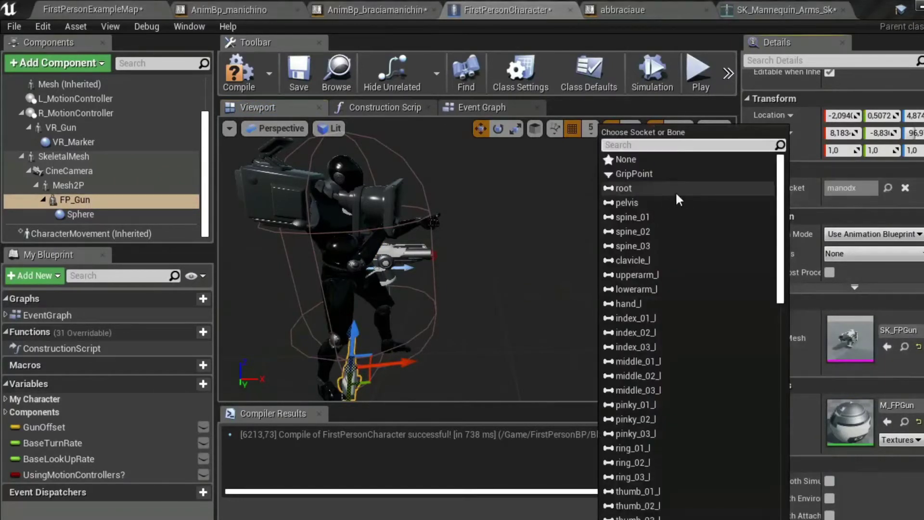
click(655, 177)
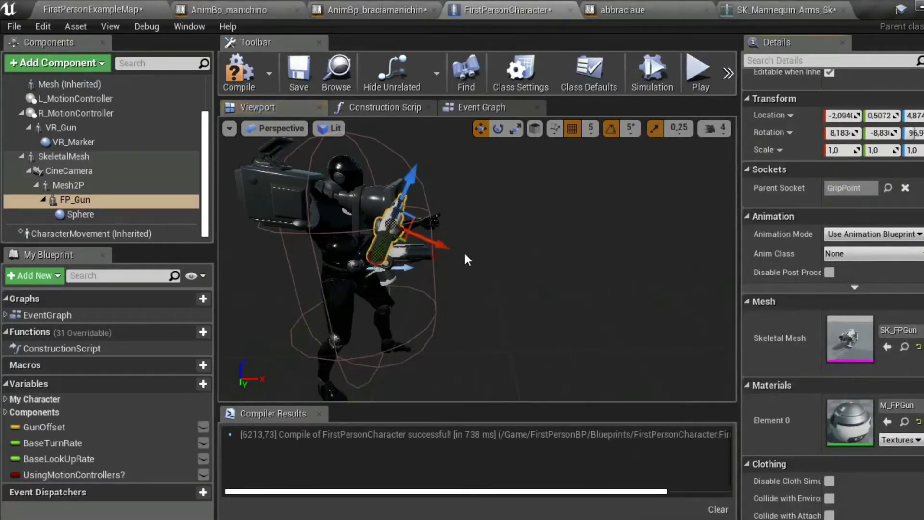
scroll(465, 259, up, 3)
mouse_move(465, 259)
mouse_down()
mouse_move(529, 260)
mouse_move(500, 259)
mouse_up()
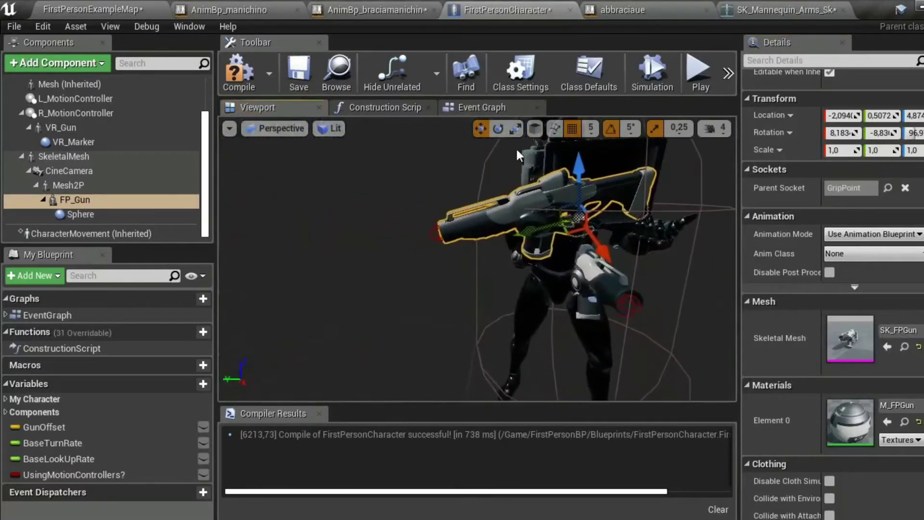
Reset FP_Gun's location and rotation to zero.
click(497, 128)
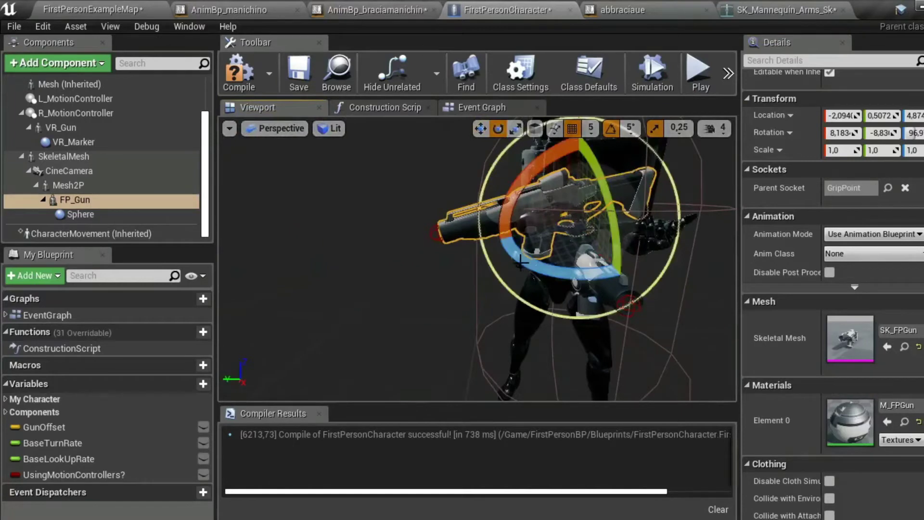
click(522, 262)
click(531, 205)
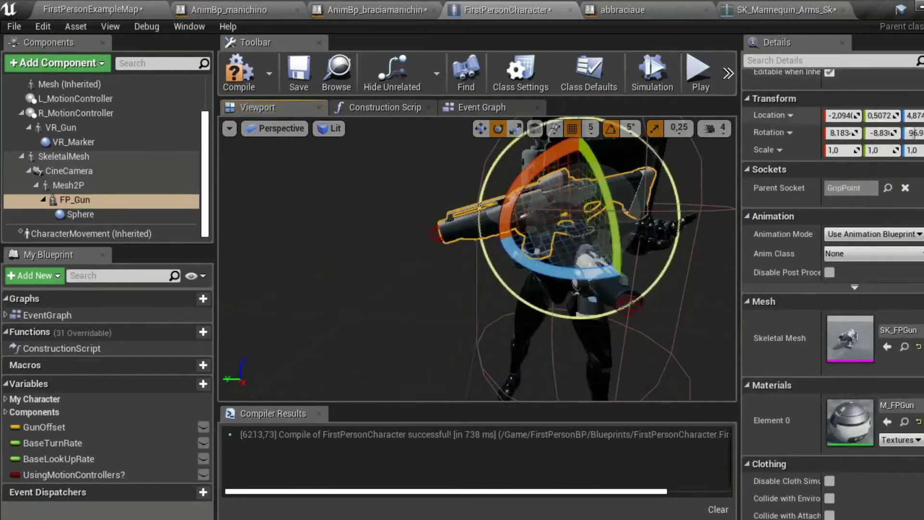
click(916, 115)
click(916, 133)
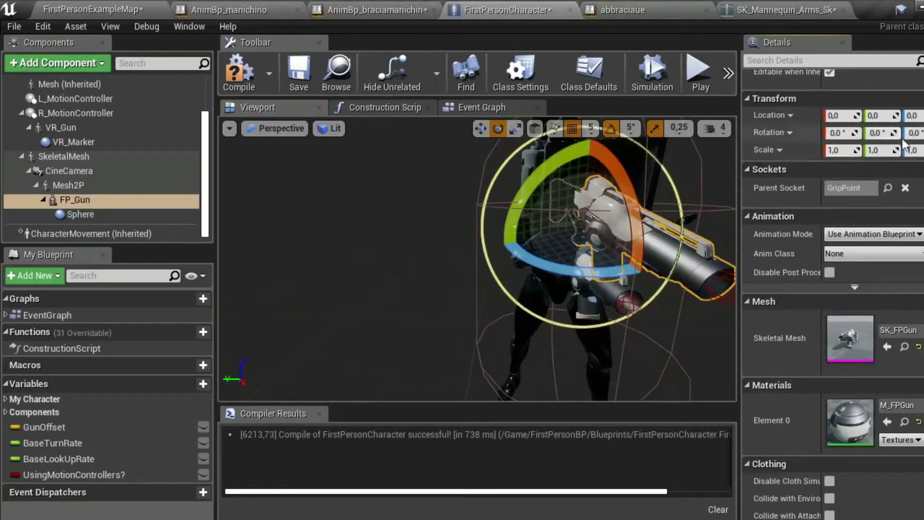
Rotate FP_Gun about -10 degrees so it matches the hand's grip.
mouse_move(476, 245)
right_down()
mouse_move(484, 232)
mouse_move(501, 270)
right_up()
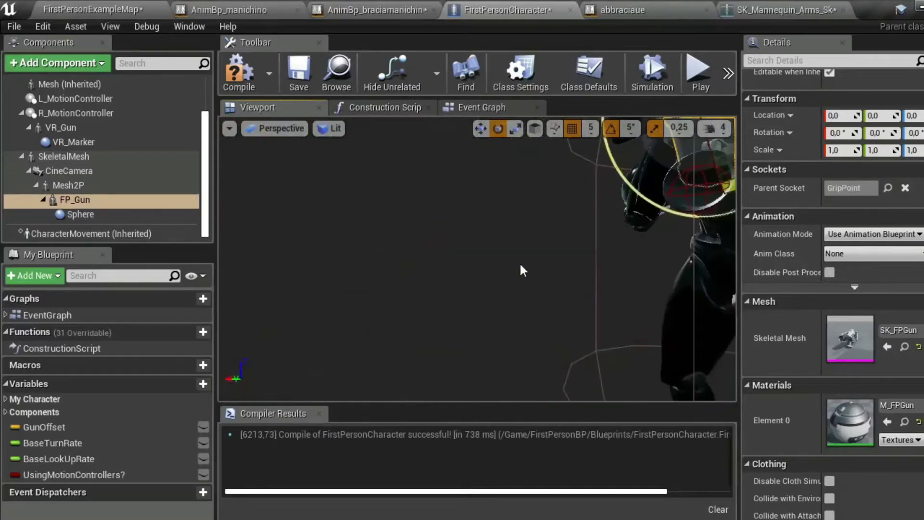
key(f)
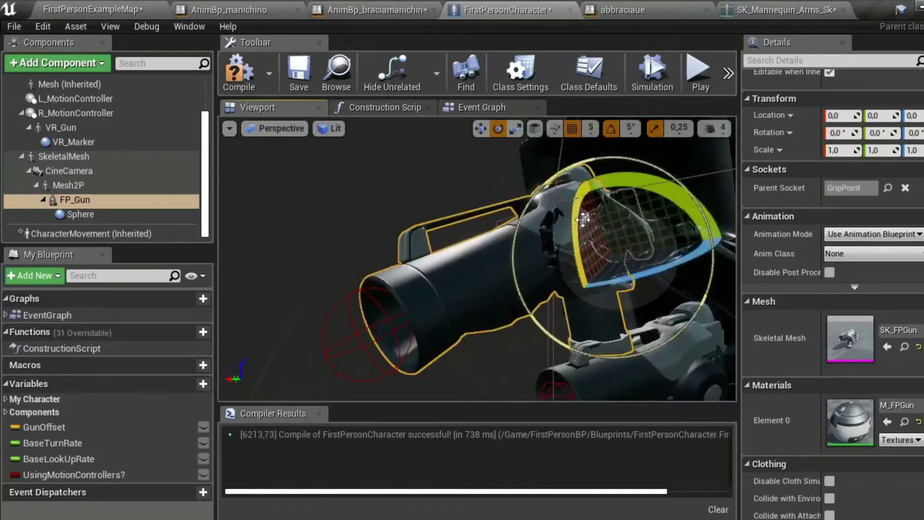
drag(579, 221, 599, 244)
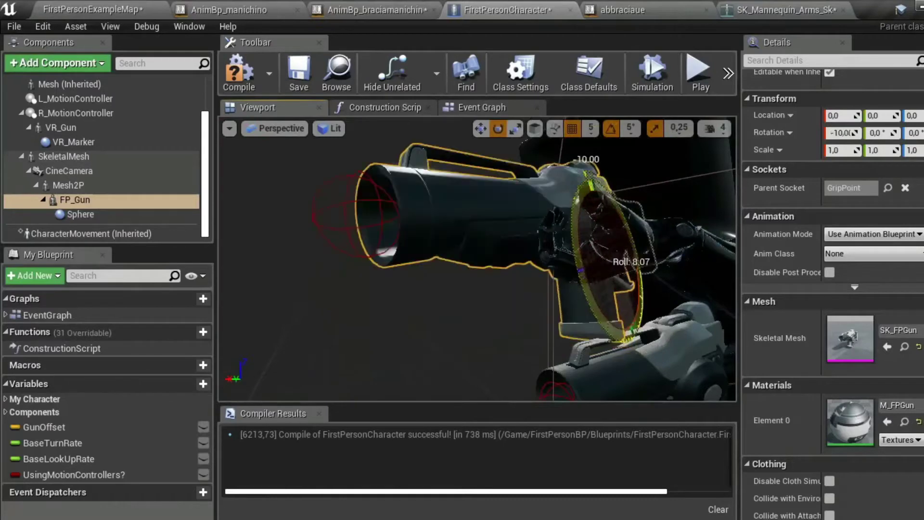
drag(665, 262, 653, 258)
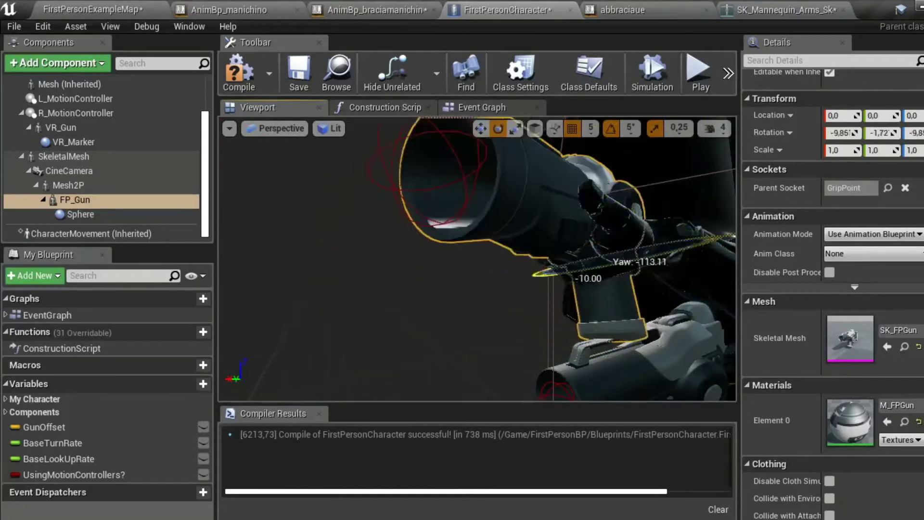
key(f)
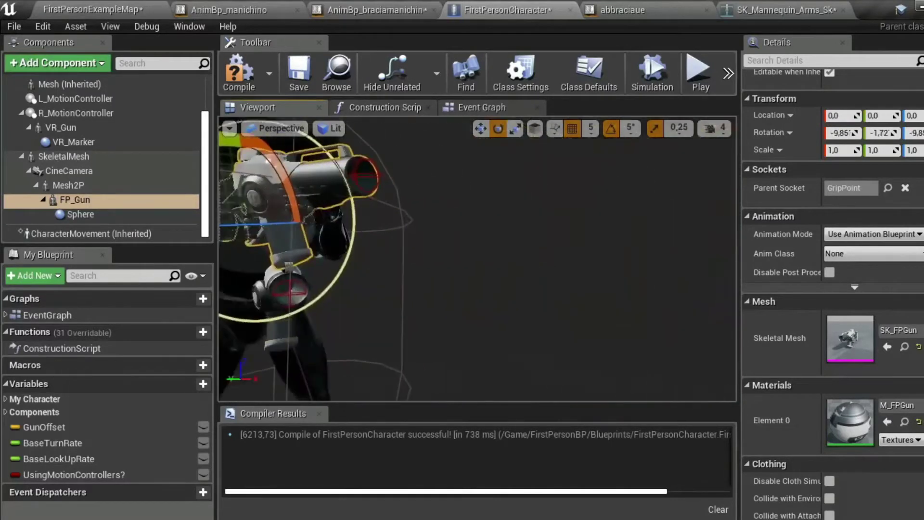
alt+drag(601, 306, 602, 306)
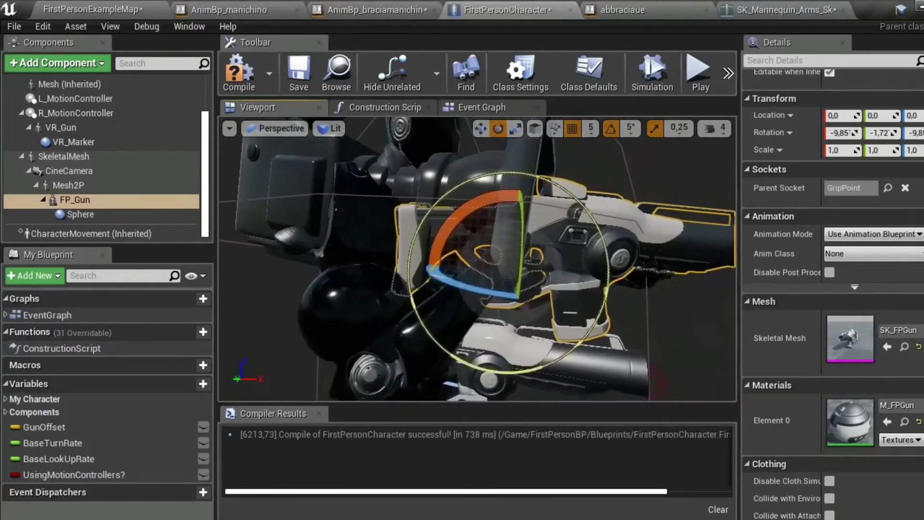
Move FP_Gun up and sideways so it sits in the right hand.
click(480, 129)
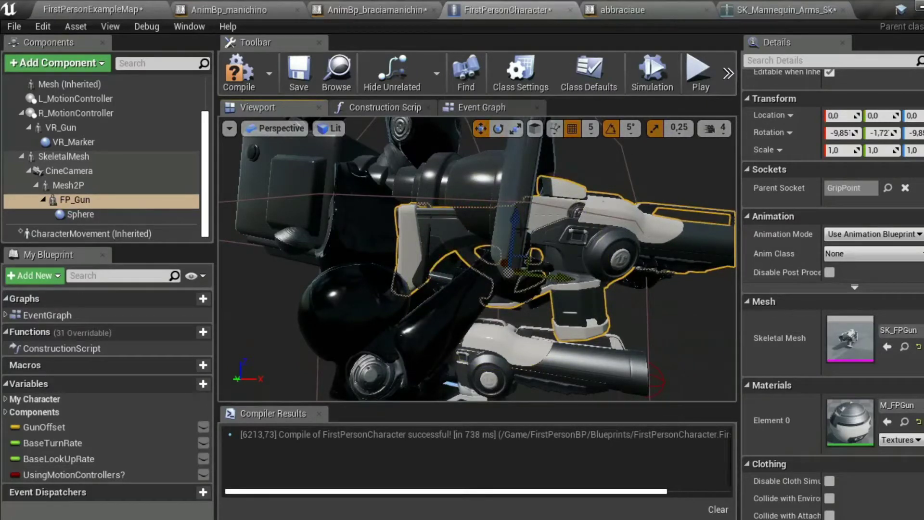
drag(517, 218, 522, 206)
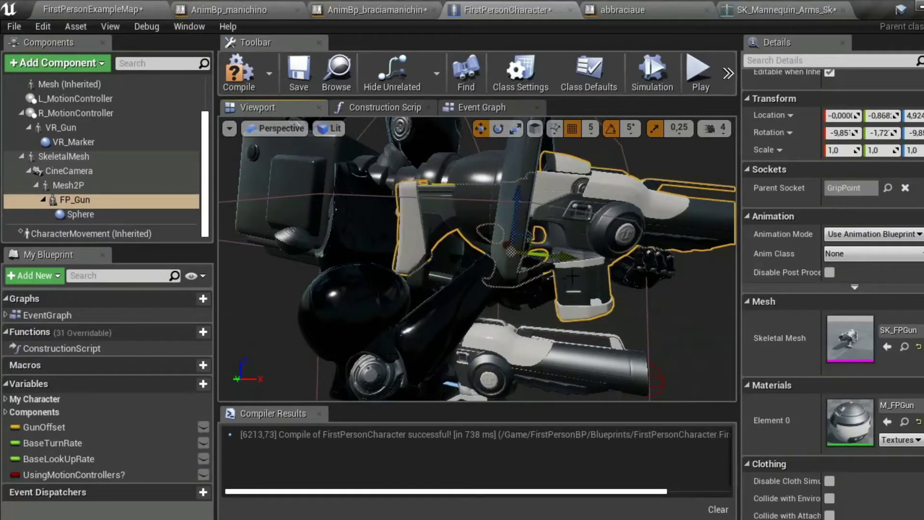
drag(541, 254, 576, 260)
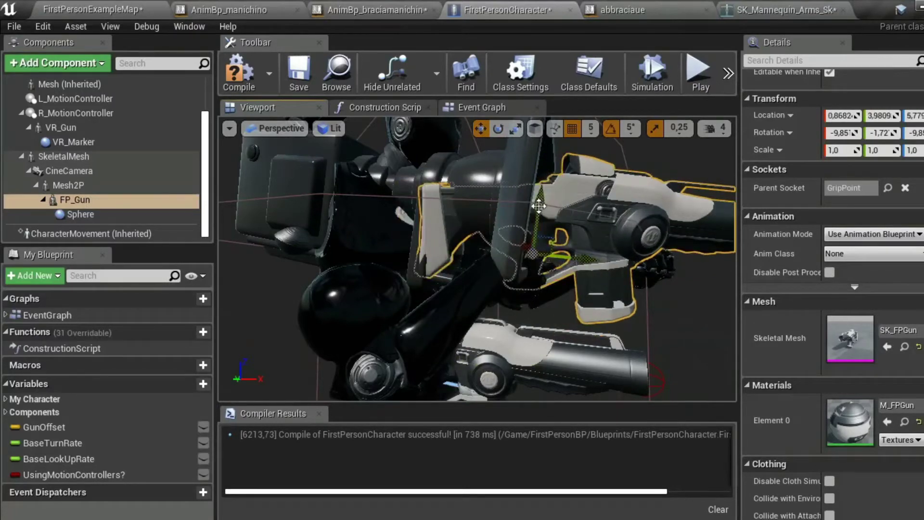
drag(540, 212, 535, 217)
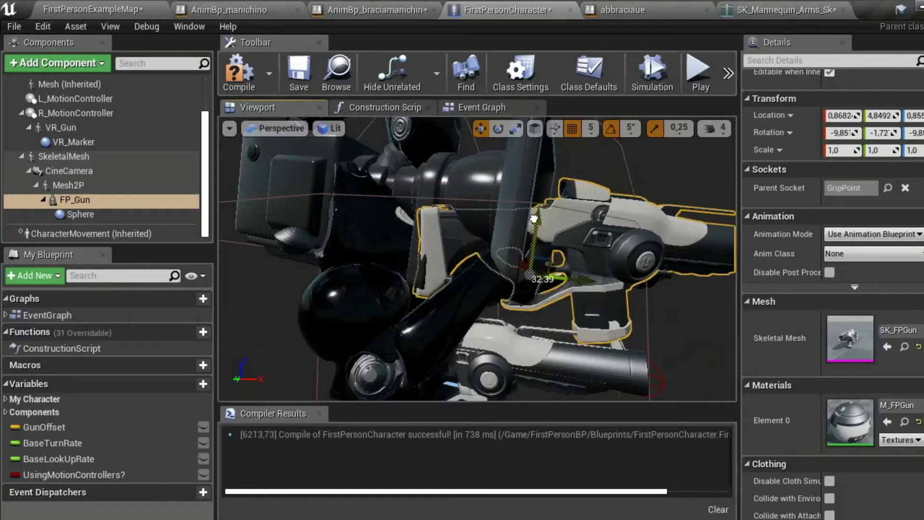
Compile and save the character blueprint, then launch a standalone game preview.
click(235, 86)
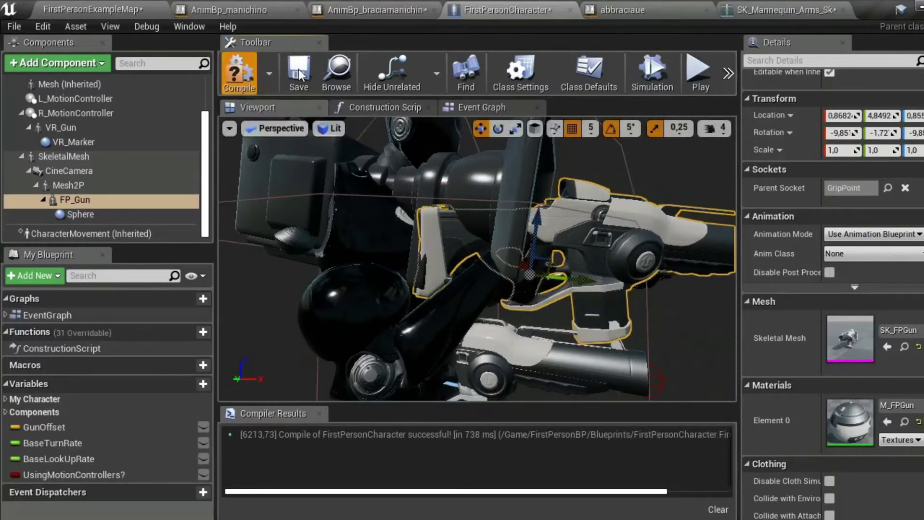
click(298, 71)
click(699, 73)
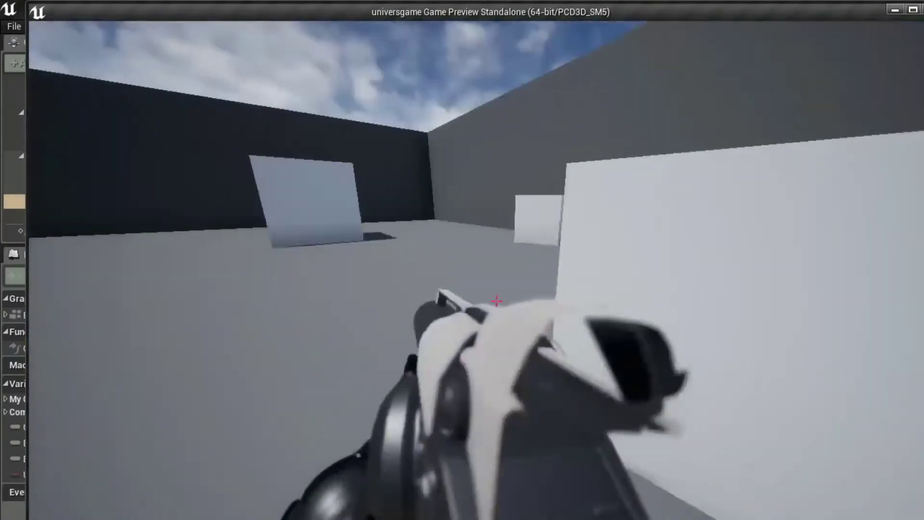
End the game preview with Esc, returning to the FirstPersonCharacter blueprint.
key(Escape)
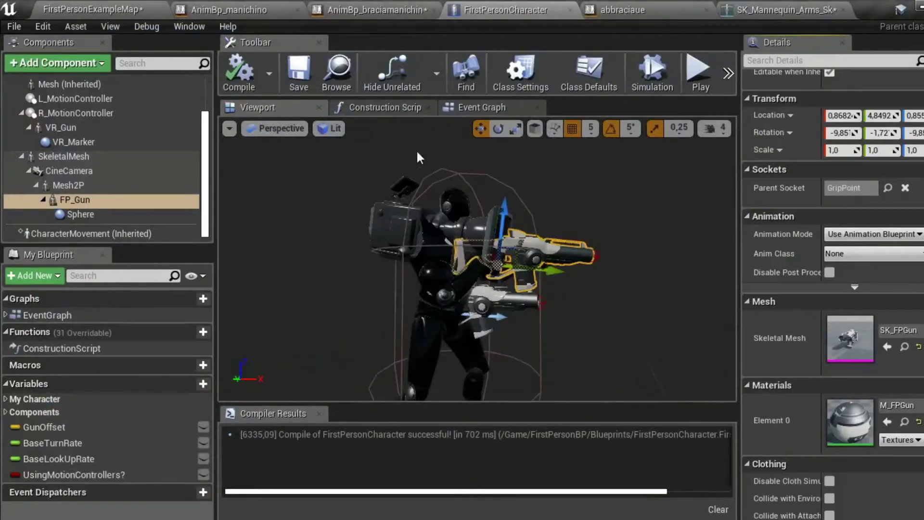
Switch to the level editor and open SciFiWeapDark's Weapons folder in the Content Browser.
click(59, 12)
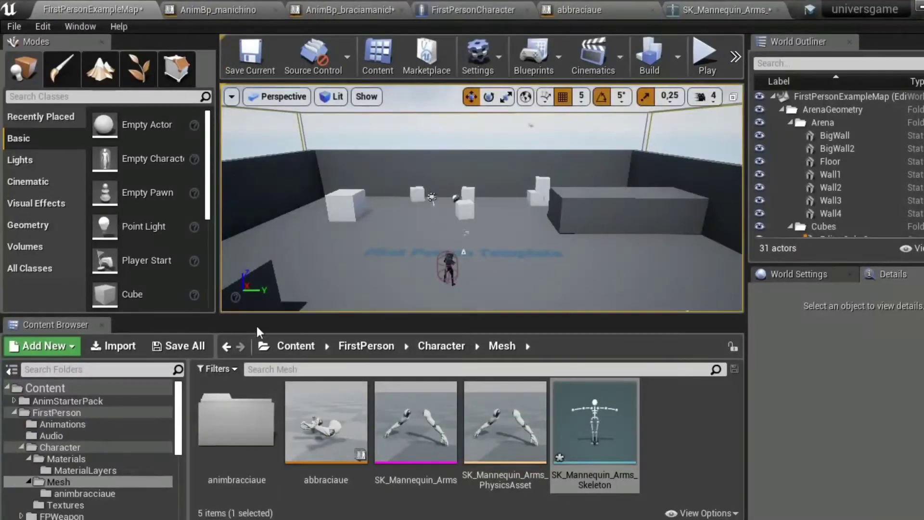
scroll(68, 475, down, 3)
scroll(68, 466, down, 2)
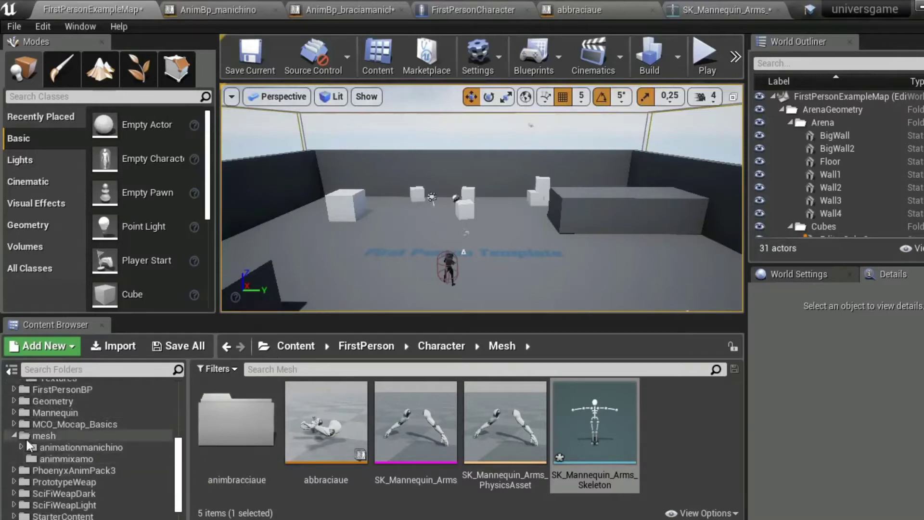
scroll(62, 461, down, 2)
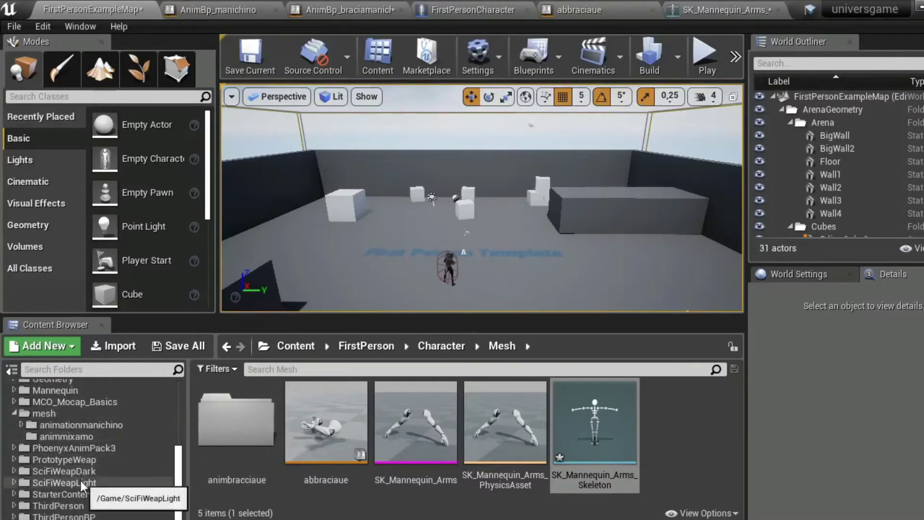
click(19, 469)
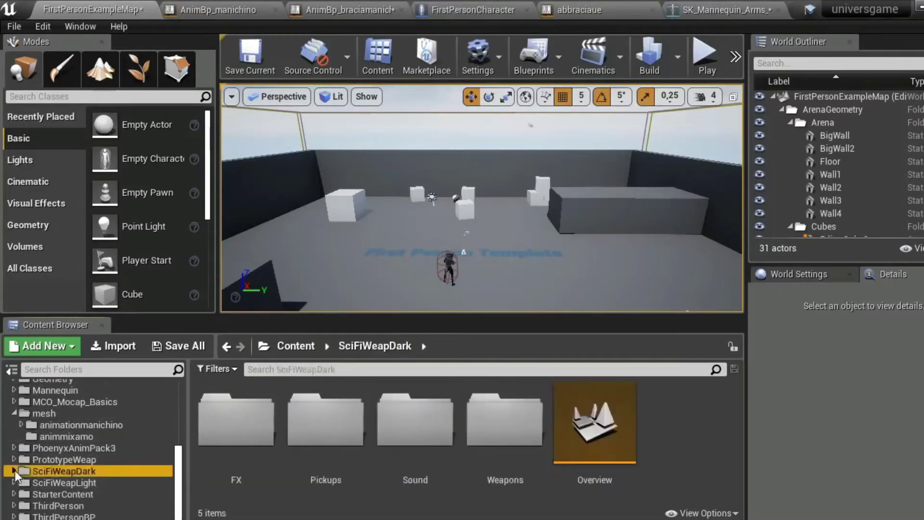
click(14, 470)
click(50, 494)
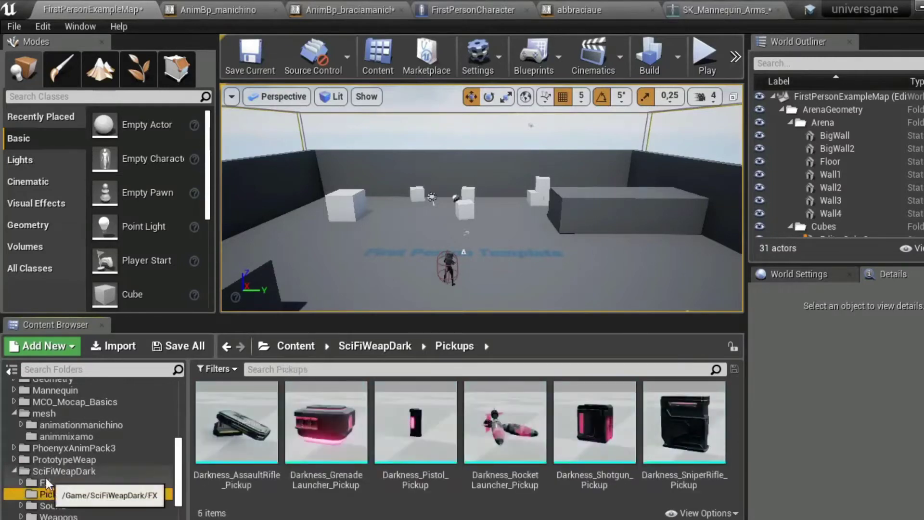
click(52, 471)
click(57, 494)
click(52, 515)
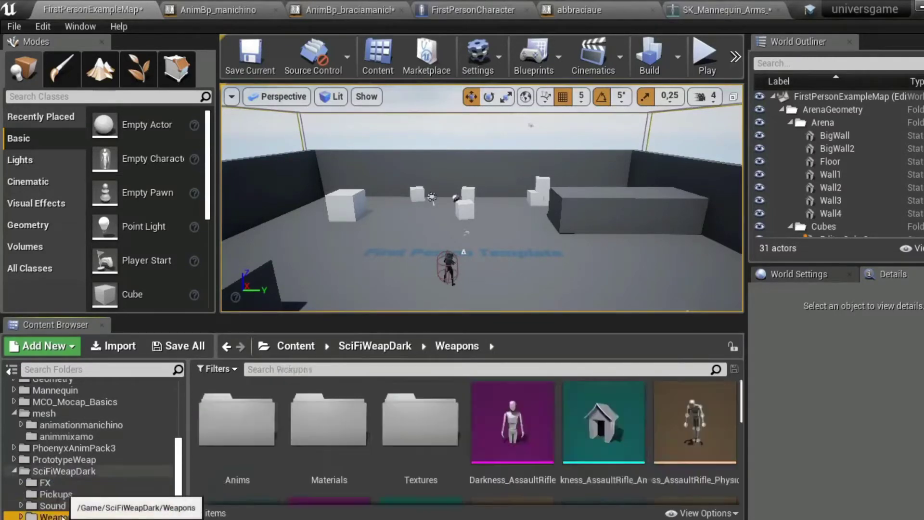
Scroll through the 31 SciFiWeapDark weapon assets.
scroll(535, 422, down, 5)
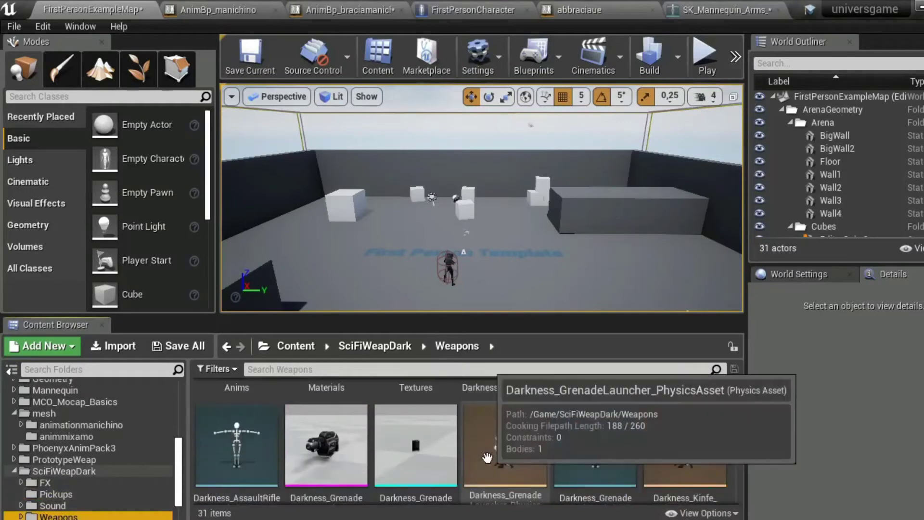
scroll(594, 454, down, 2)
scroll(589, 453, down, 1)
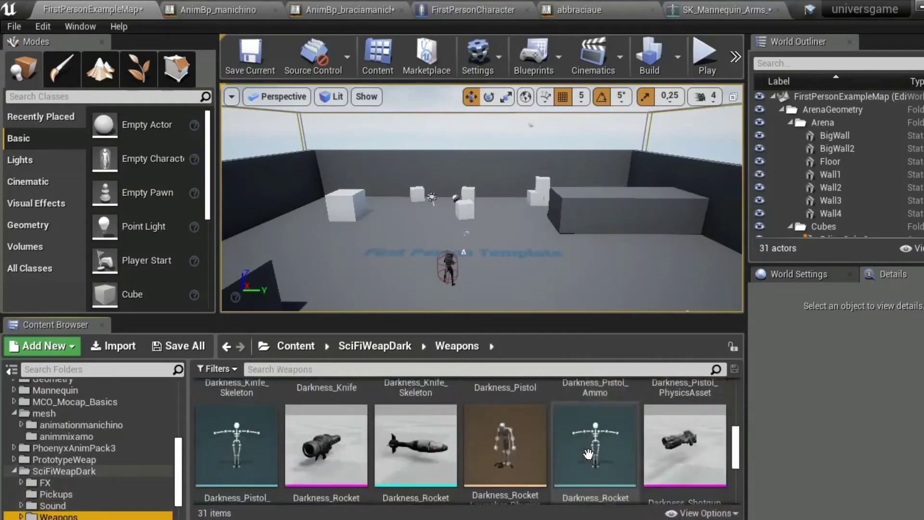
scroll(588, 453, down, 1)
scroll(587, 453, down, 2)
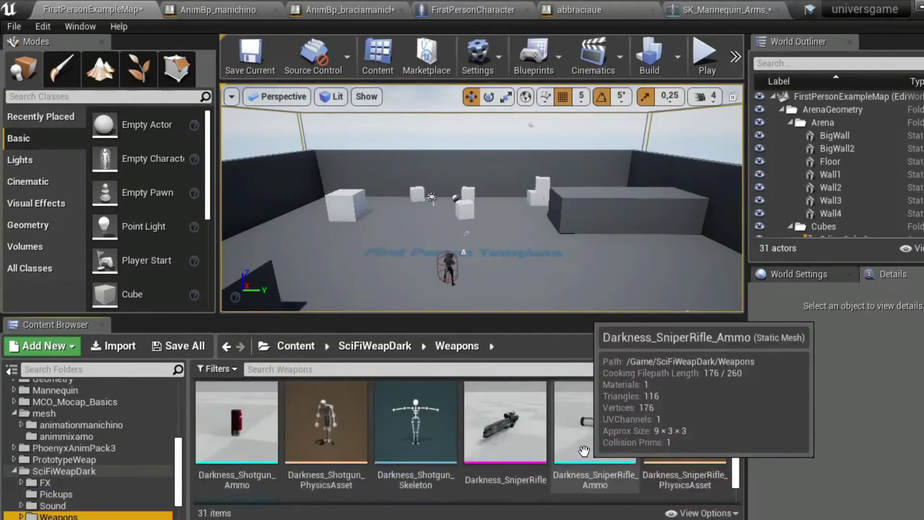
scroll(585, 454, down, 2)
scroll(596, 451, up, 2)
scroll(608, 451, up, 4)
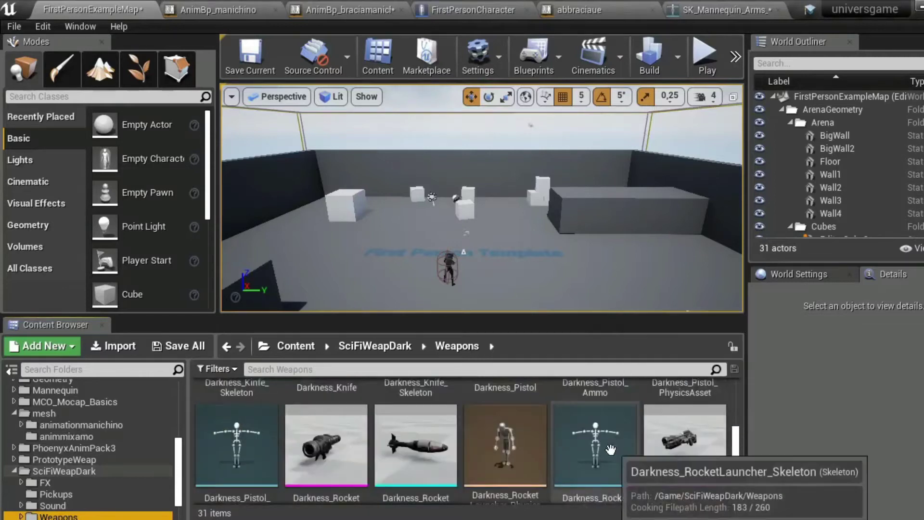
scroll(608, 450, up, 2)
scroll(608, 451, up, 2)
scroll(608, 451, up, 2)
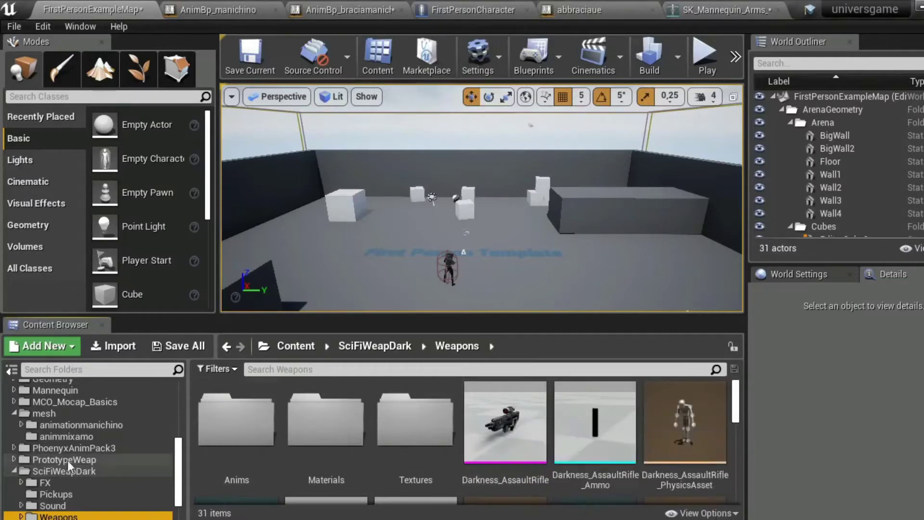
Expand and browse the PrototypeWeap pack, then collapse it.
click(41, 460)
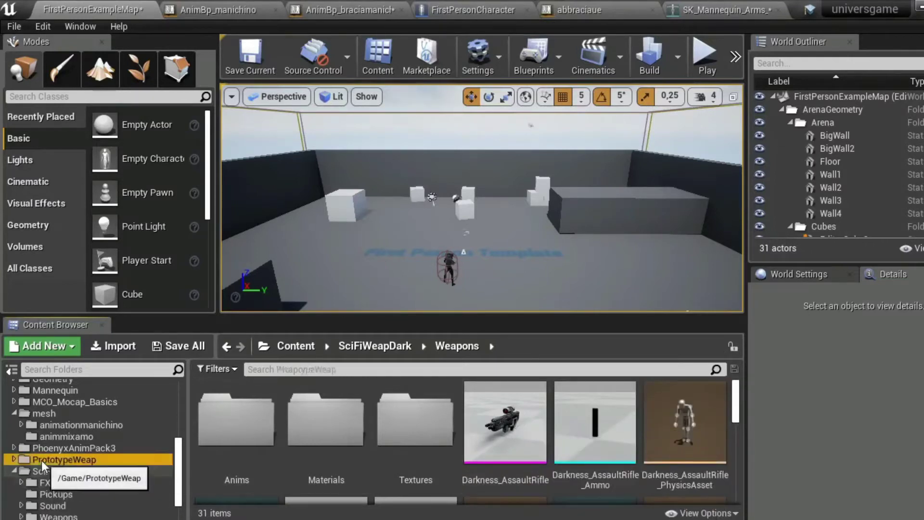
click(15, 458)
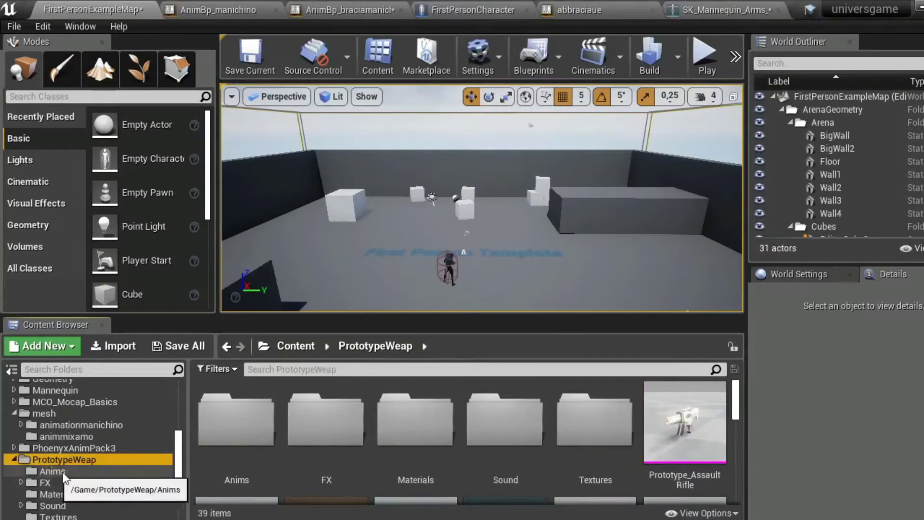
scroll(715, 458, down, 1)
scroll(703, 449, down, 2)
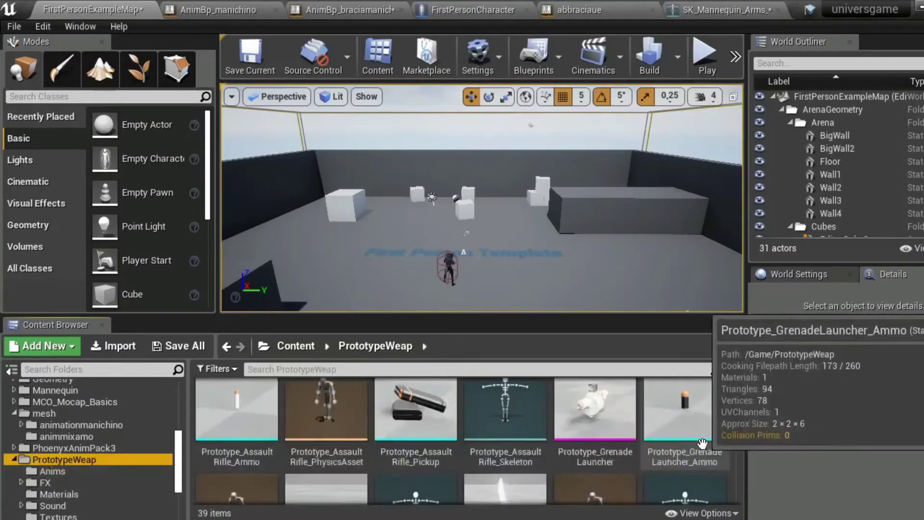
scroll(695, 446, down, 2)
scroll(402, 476, down, 1)
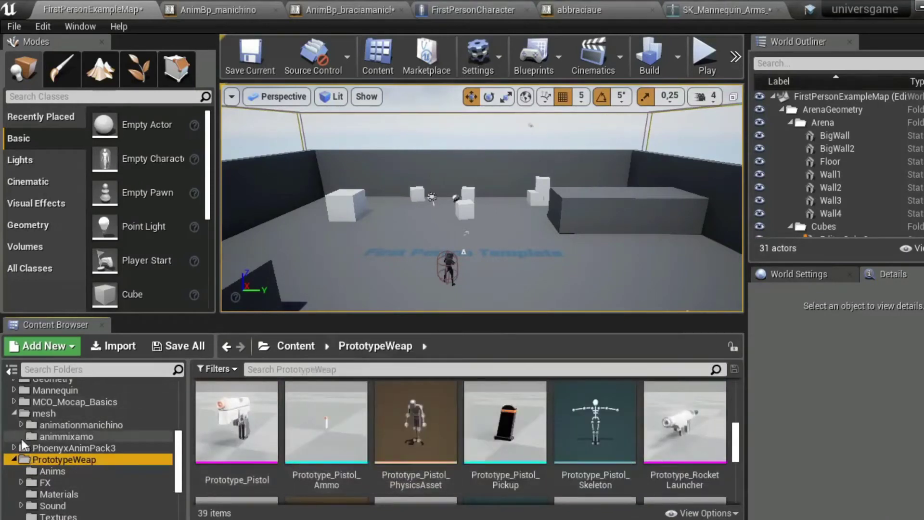
click(16, 458)
scroll(50, 471, down, 1)
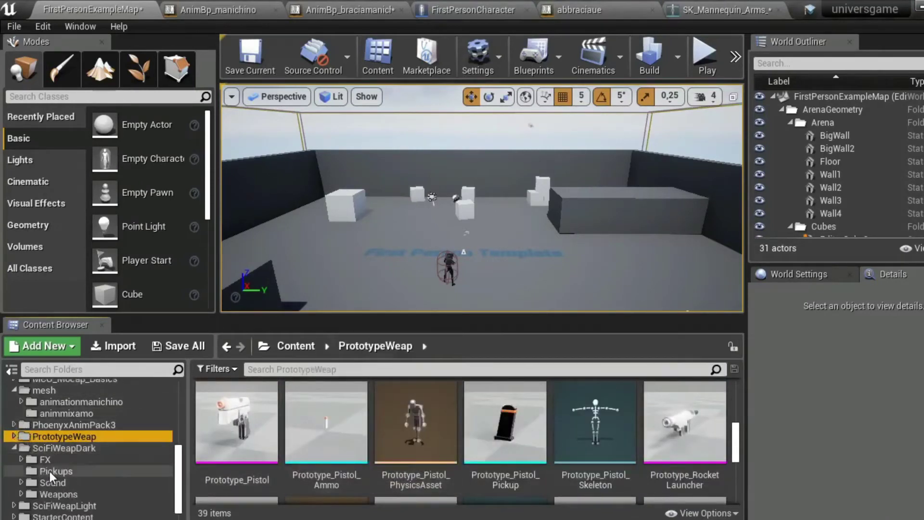
scroll(49, 503, down, 2)
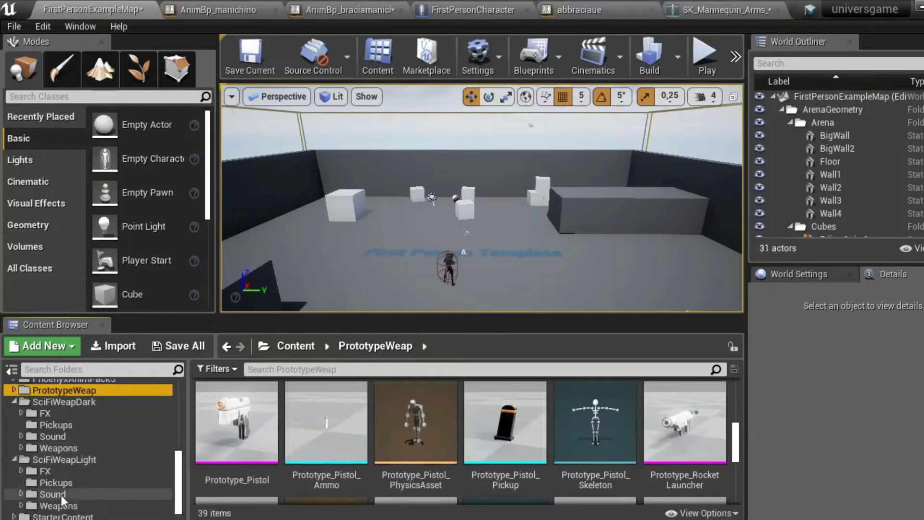
Select White_AssaultRifle in SciFiWeapLight/Weapons, then go back to SciFiWeapDark/Weapons.
click(62, 458)
click(62, 505)
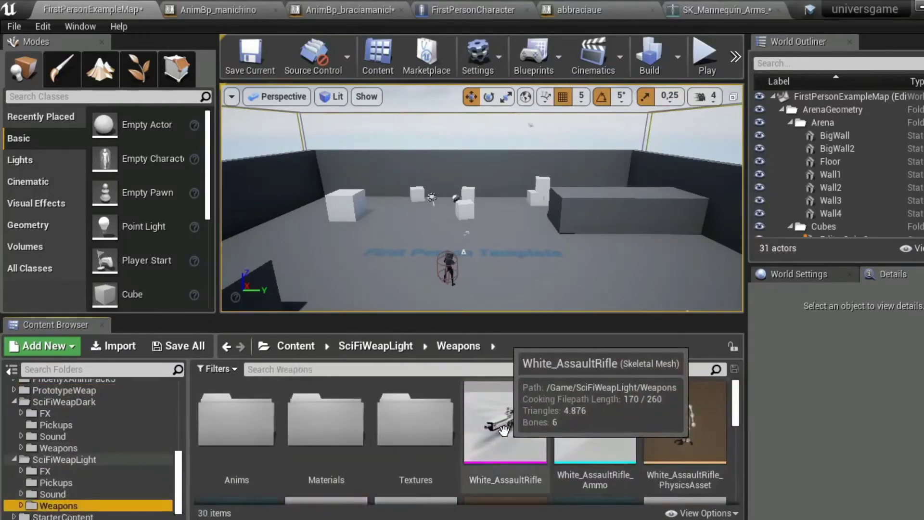
click(500, 435)
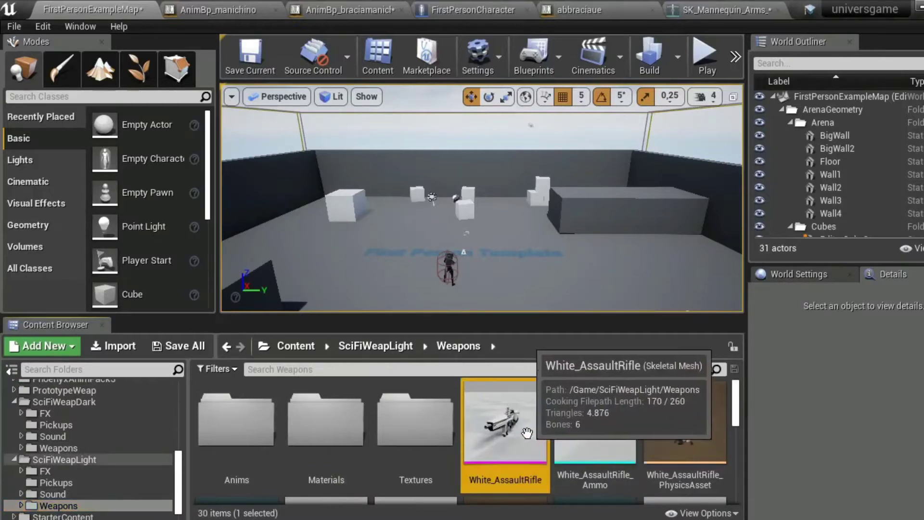
click(12, 458)
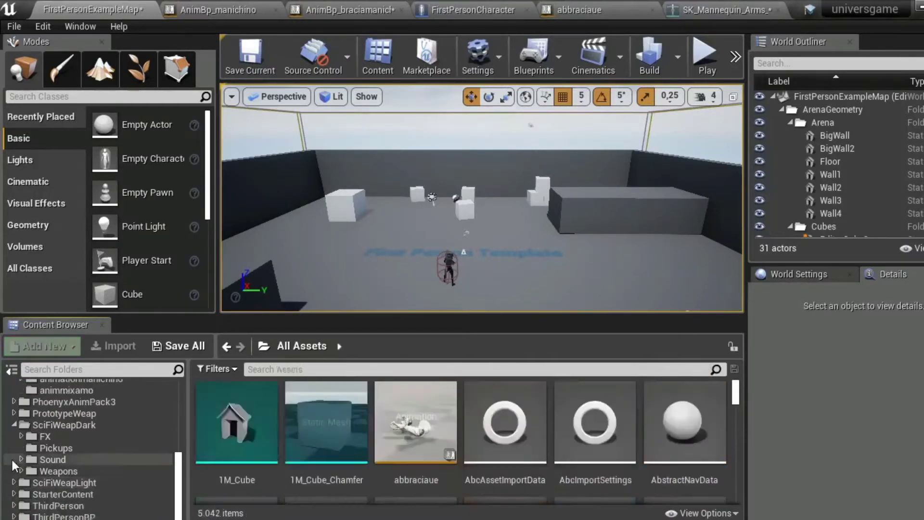
click(51, 426)
click(58, 471)
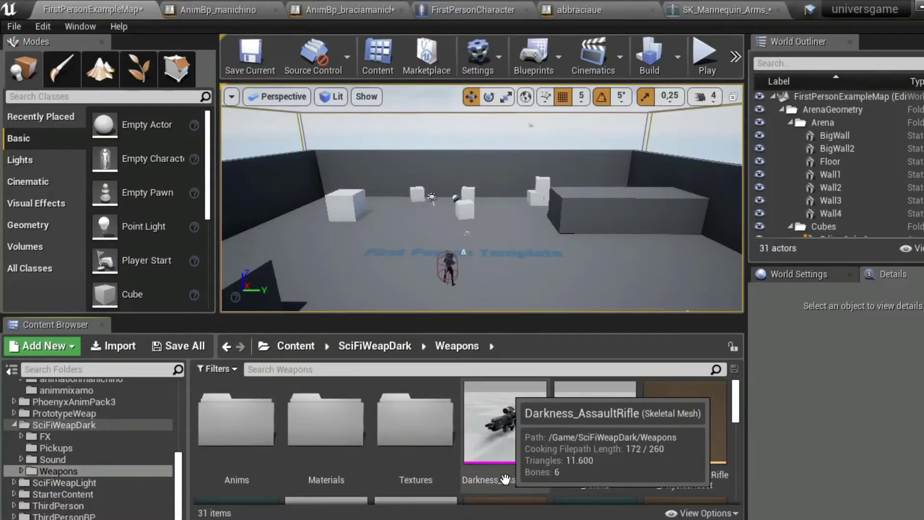
Bring up the context actions for the Darkness_AssaultRifle skeletal mesh.
right_click(498, 446)
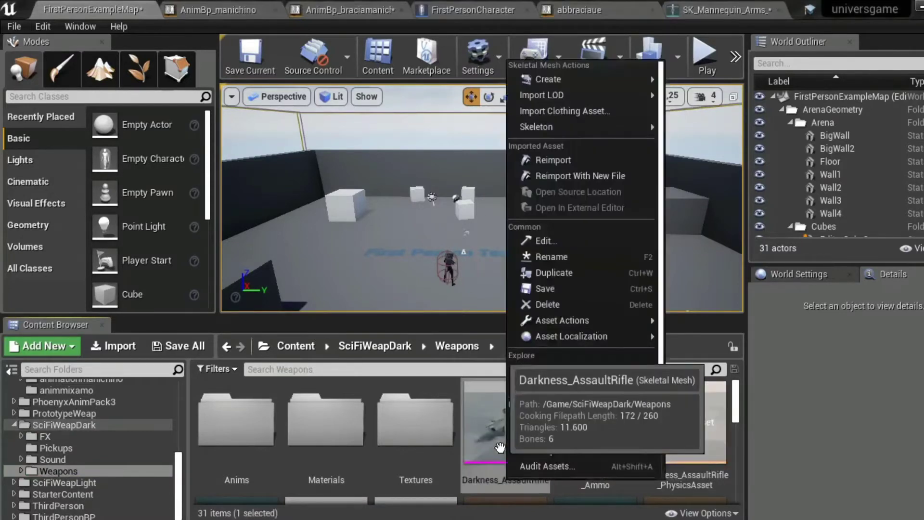
click(500, 480)
right_click(500, 480)
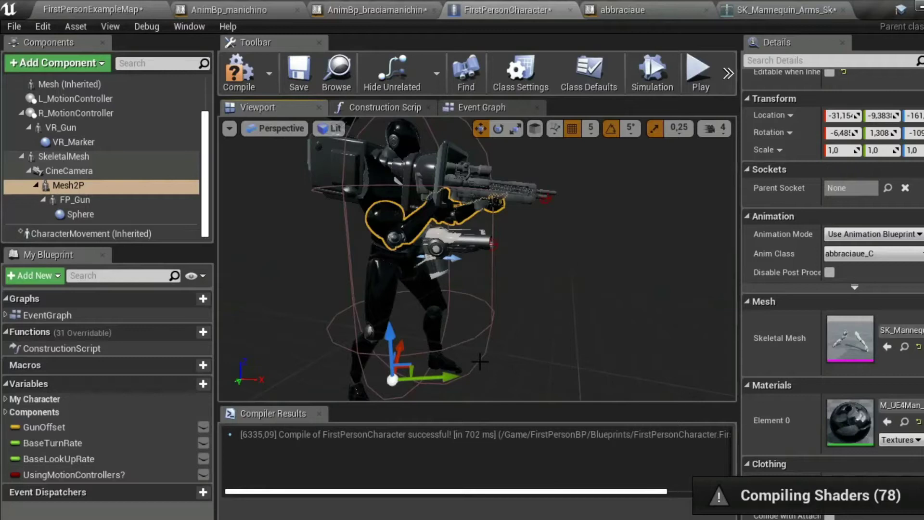
Drag the Mesh2P arms to a new position inside the character.
drag(479, 361, 401, 332)
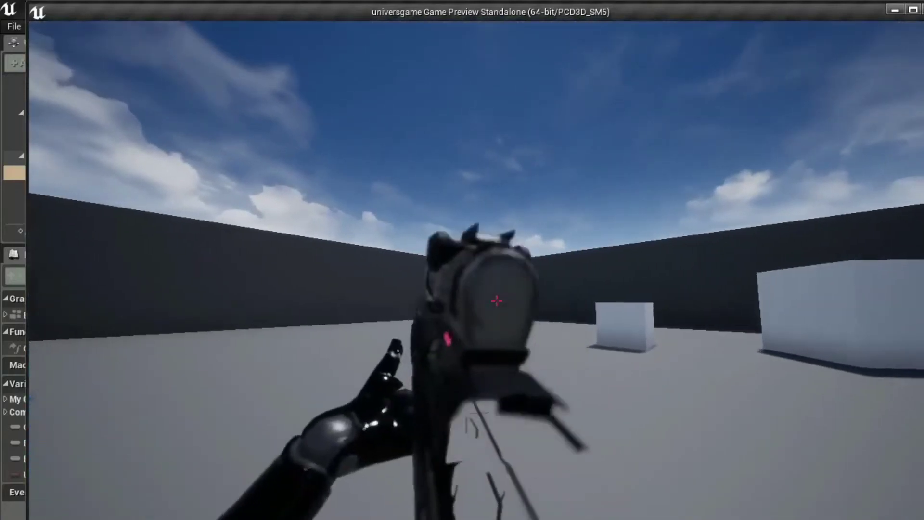
Exit the preview, select Mesh2P, and browse to its SK_Mannequin_Arms mesh asset.
key(Escape)
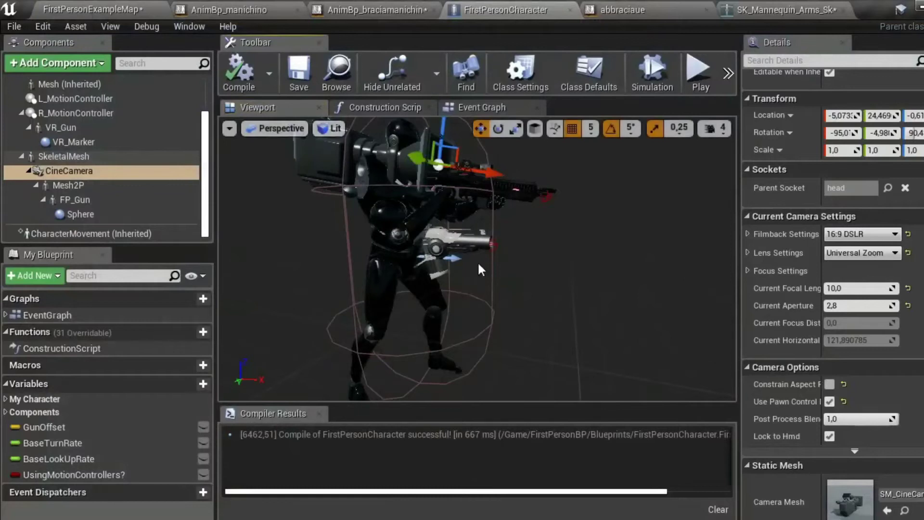
scroll(500, 268, up, 3)
scroll(501, 268, down, 3)
drag(501, 268, 510, 259)
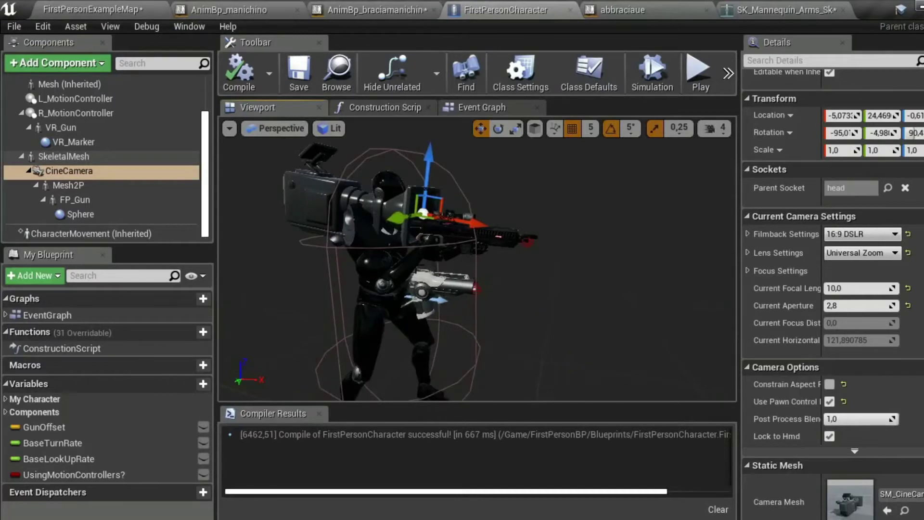
click(417, 267)
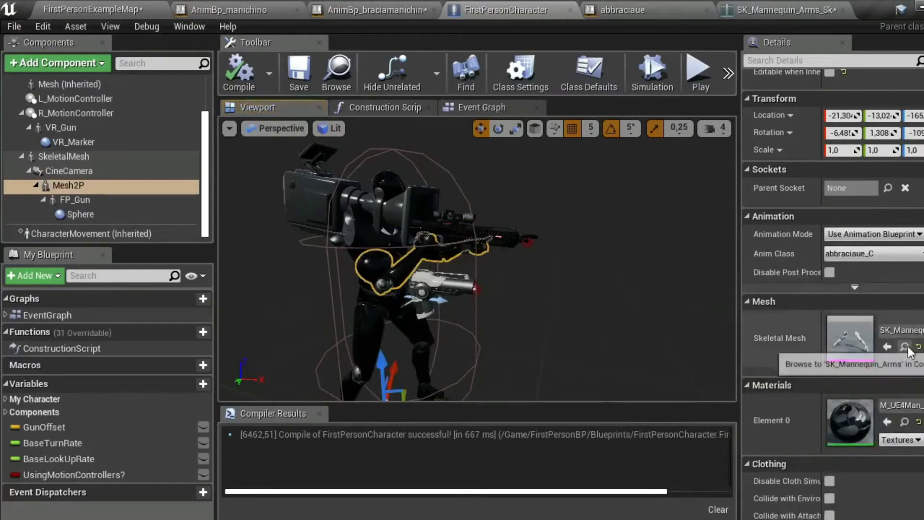
click(905, 347)
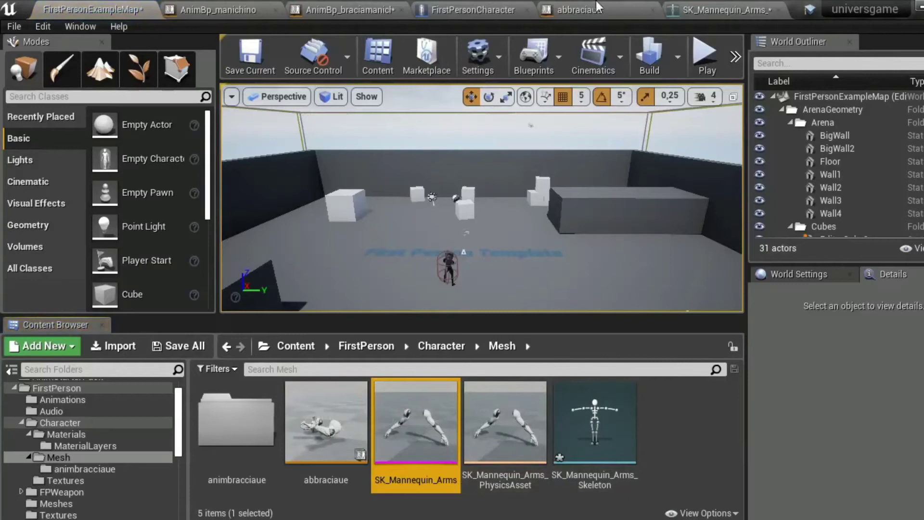
In abbraciaue's AnimGraph, open Idle_Rifle_Ironsights via New State Machine's idle state.
click(714, 5)
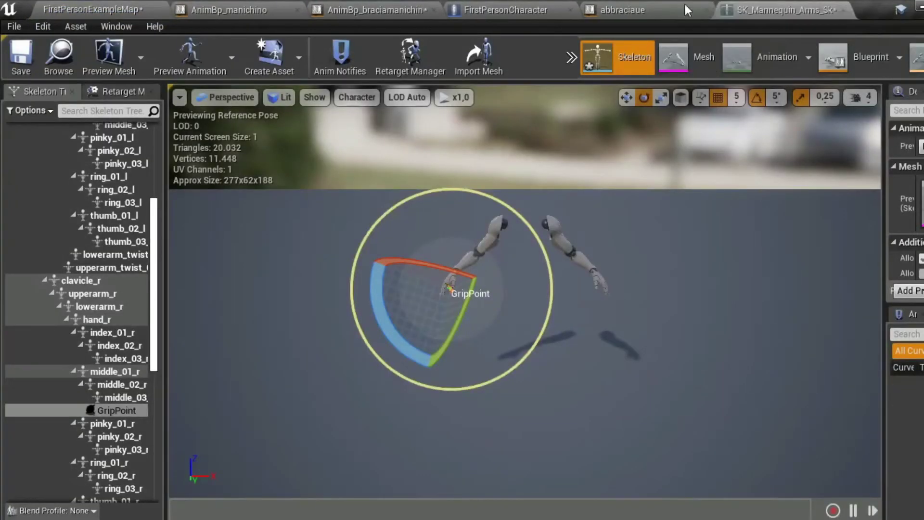
click(622, 16)
click(491, 12)
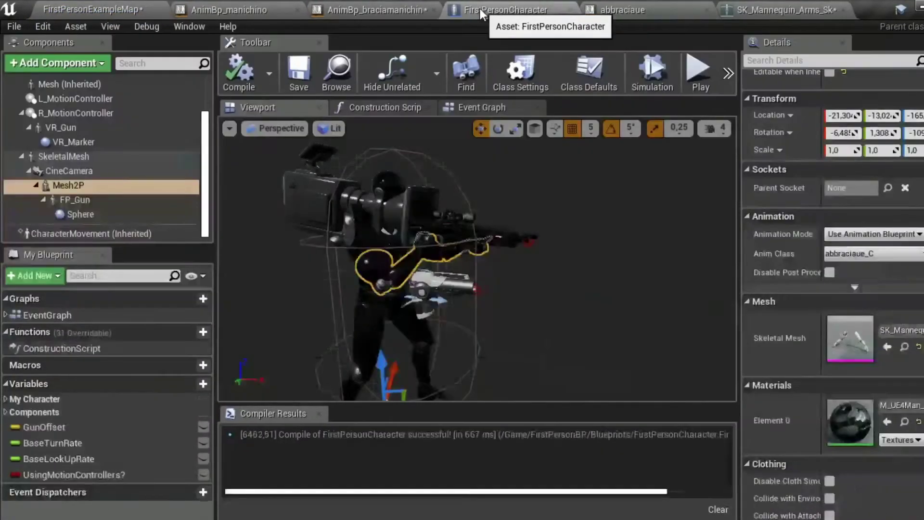
click(633, 11)
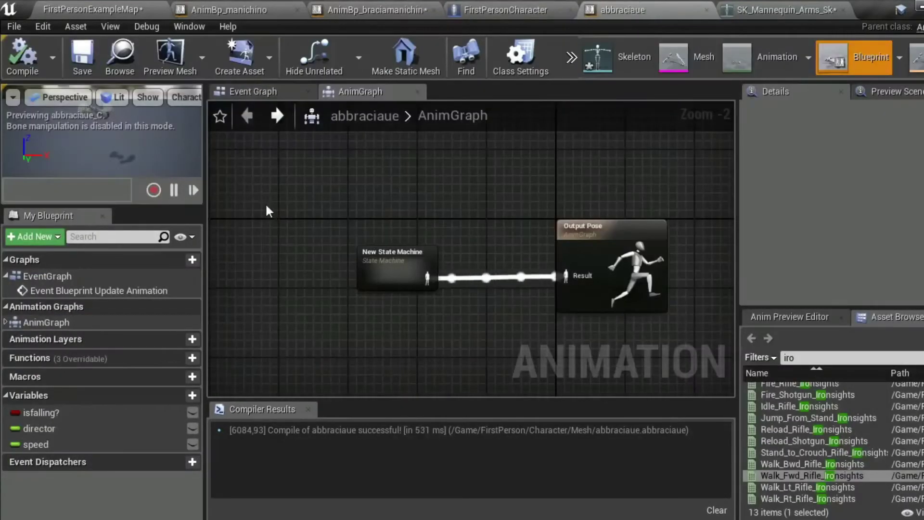
double_click(394, 277)
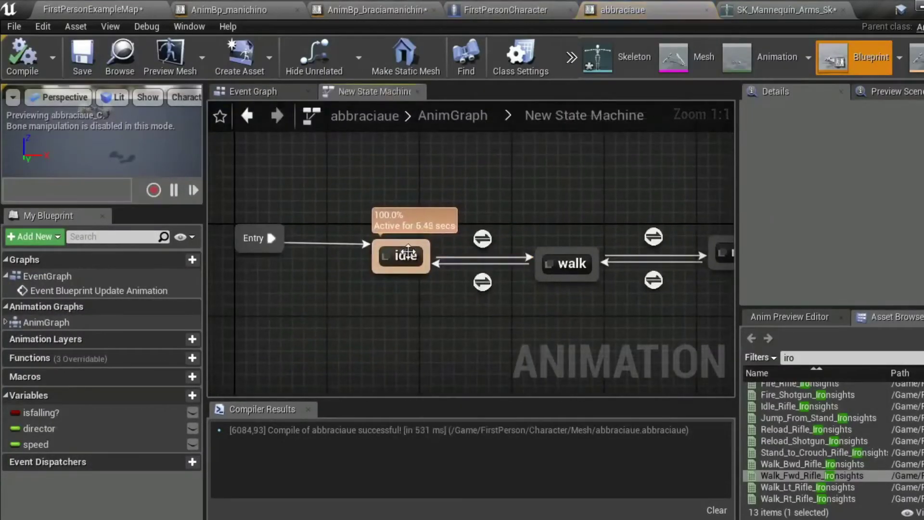
double_click(391, 205)
double_click(440, 283)
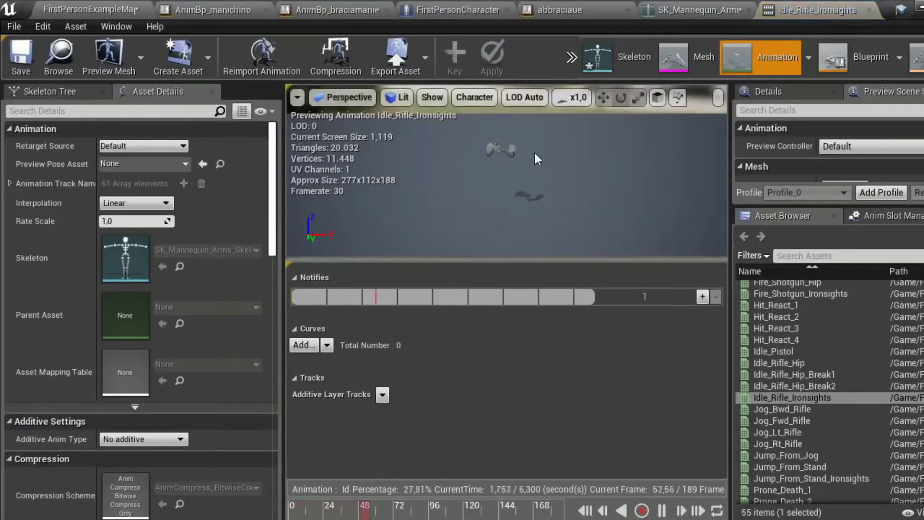
Zoom the view, select the hand_r bone with the Translate gizmo, and stop the preview.
scroll(533, 154, up, 5)
scroll(533, 155, down, 2)
scroll(533, 155, down, 3)
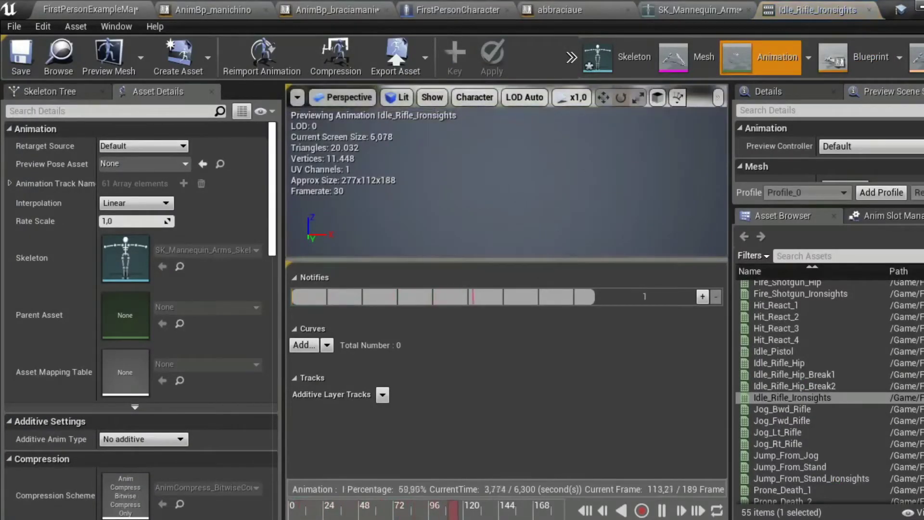
scroll(533, 155, down, 2)
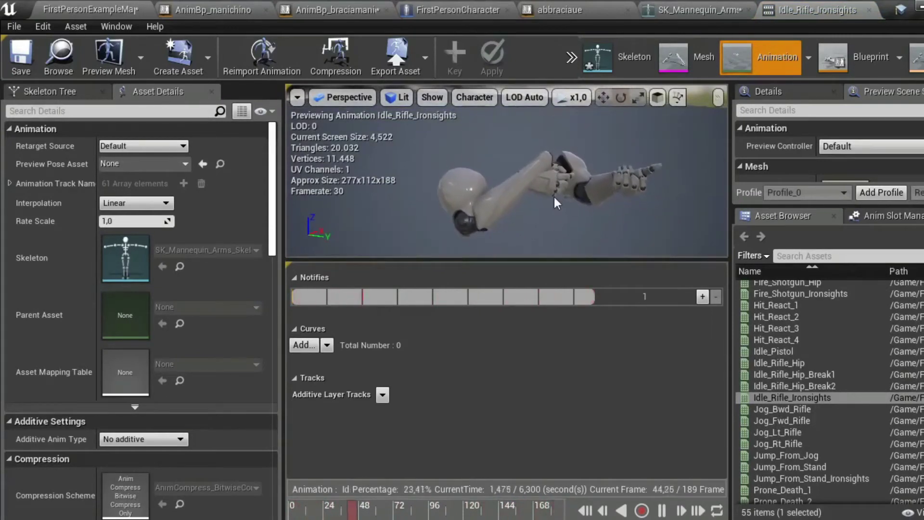
click(523, 172)
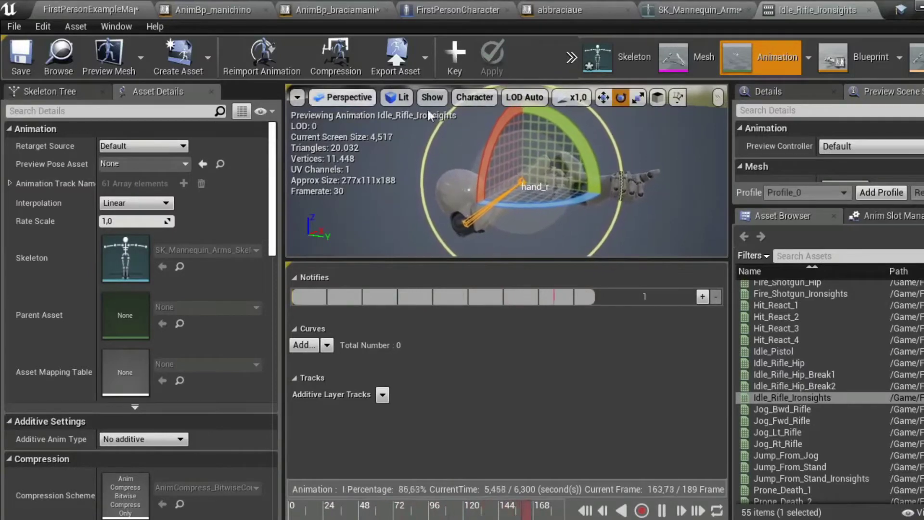
click(603, 97)
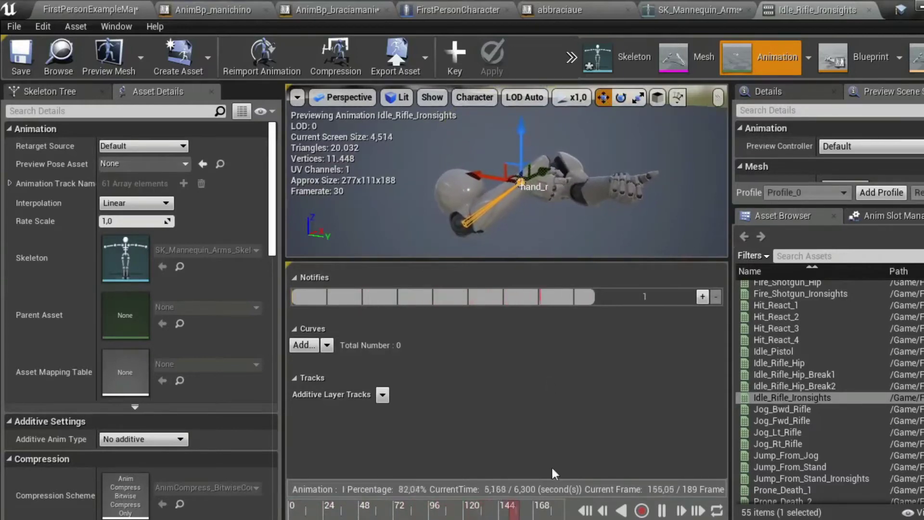
click(651, 513)
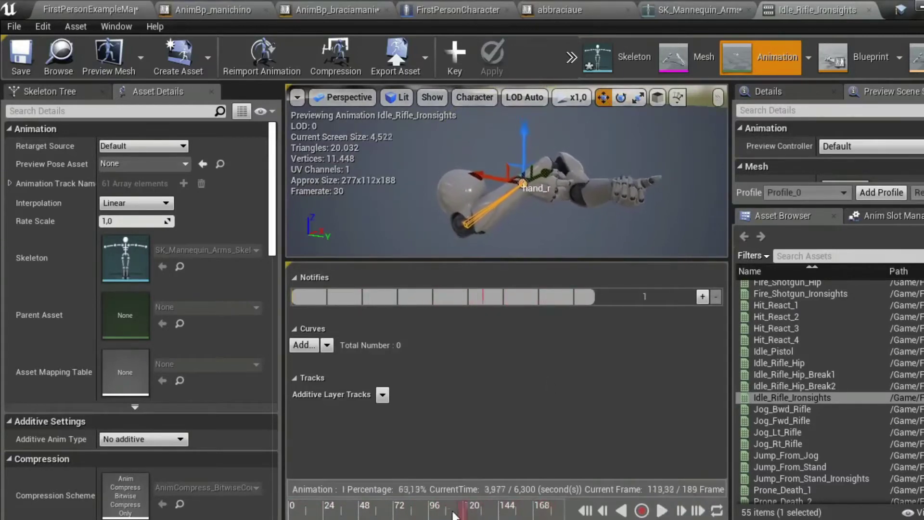
Enlarge and orbit the arms preview, select upperarm_r, and show the Skeleton Tree hierarchy.
drag(579, 260, 572, 385)
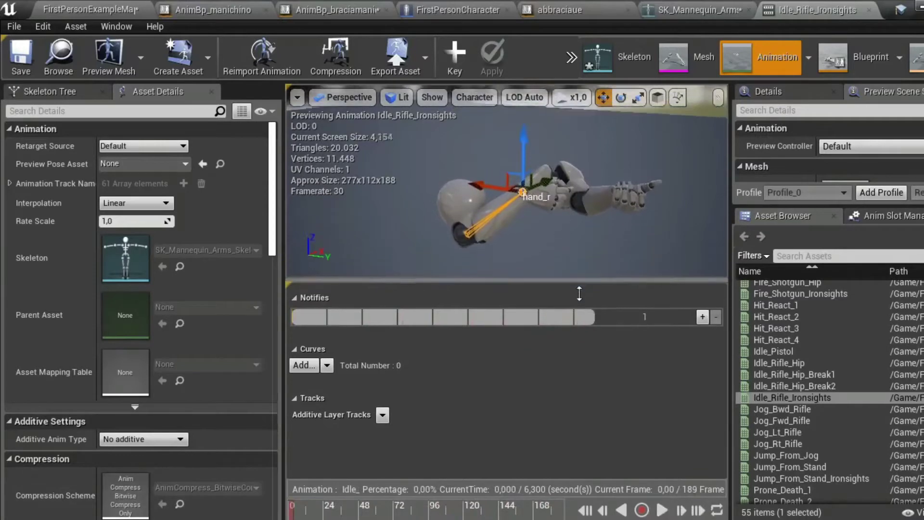
scroll(560, 251, up, 3)
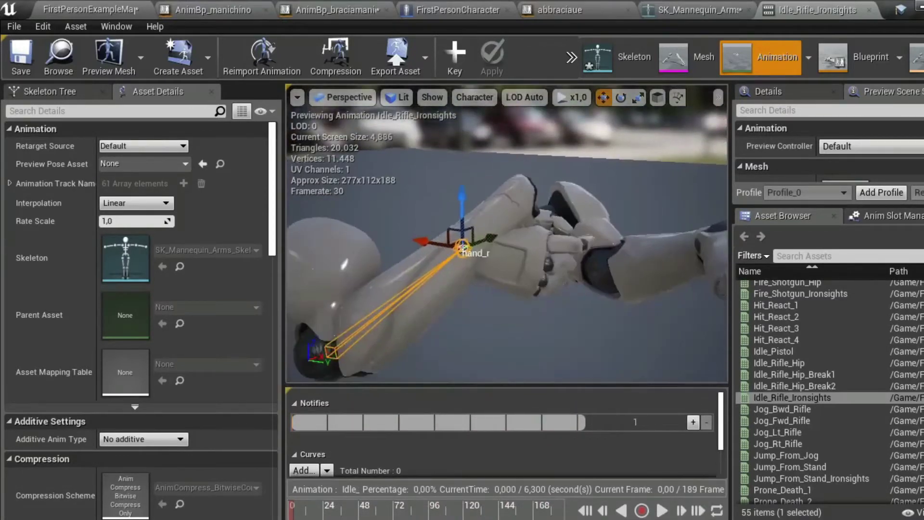
drag(588, 299, 588, 300)
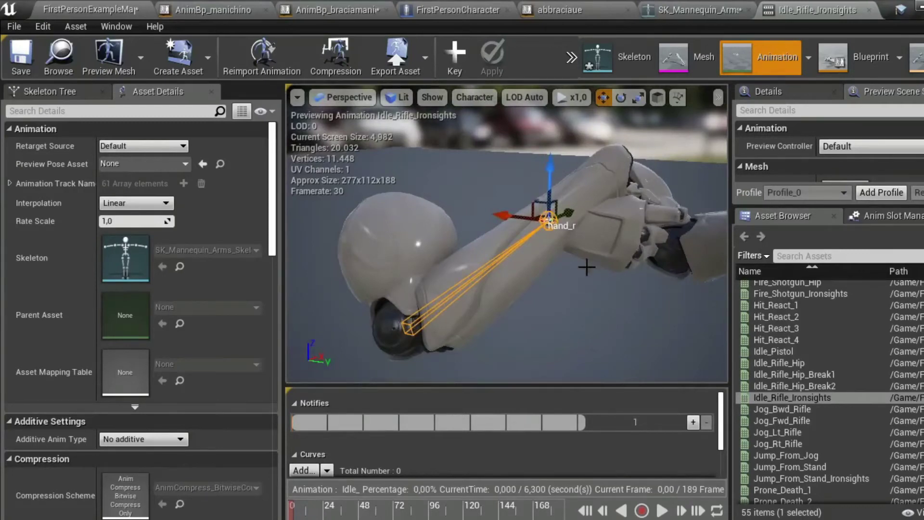
drag(444, 286, 401, 277)
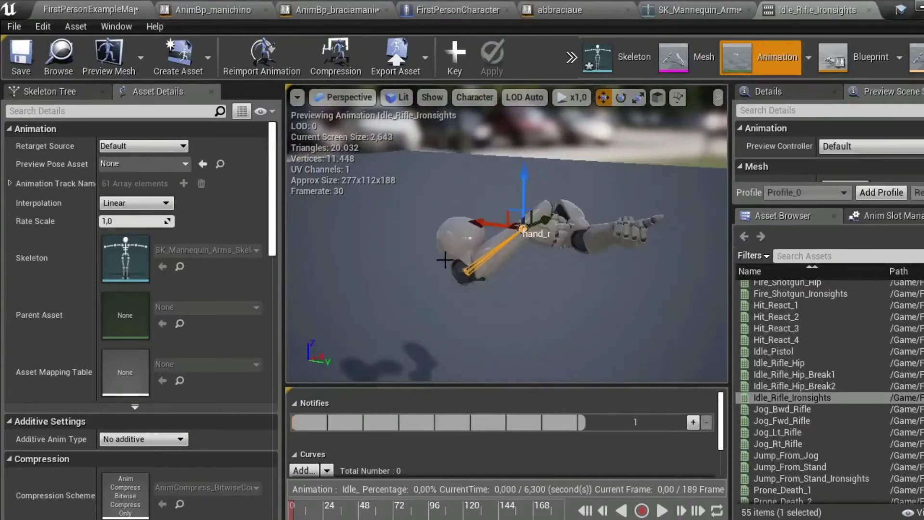
click(461, 261)
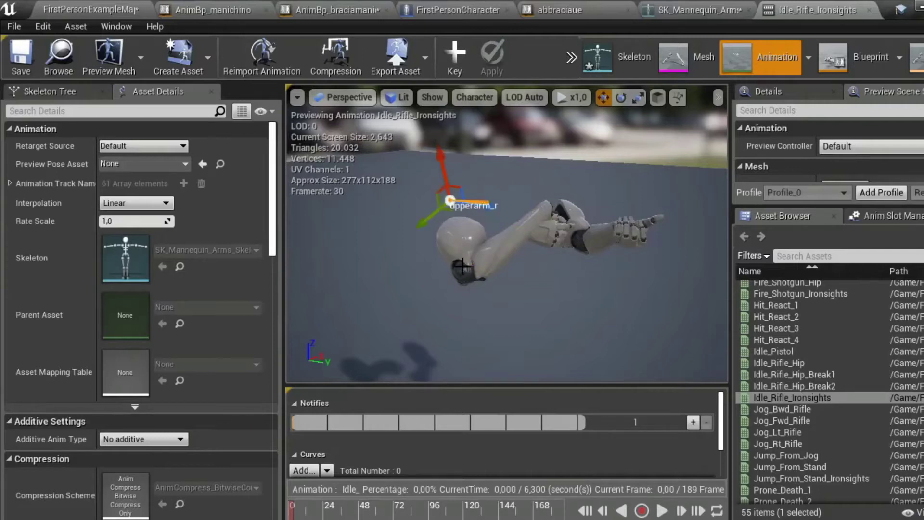
click(46, 90)
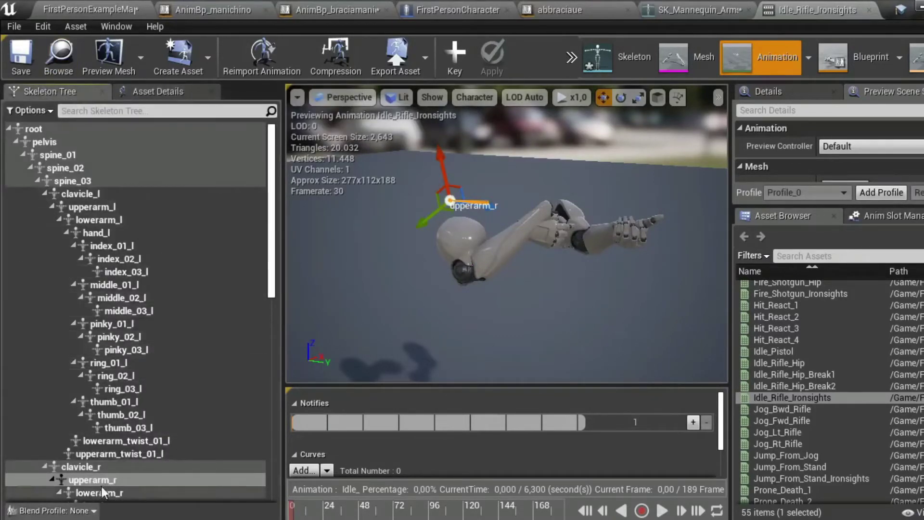
scroll(106, 476, down, 1)
click(112, 469)
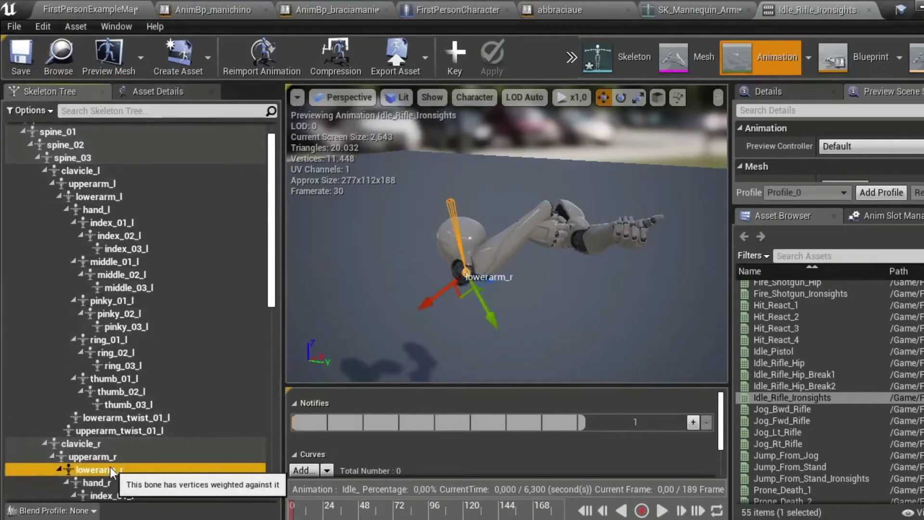
click(490, 321)
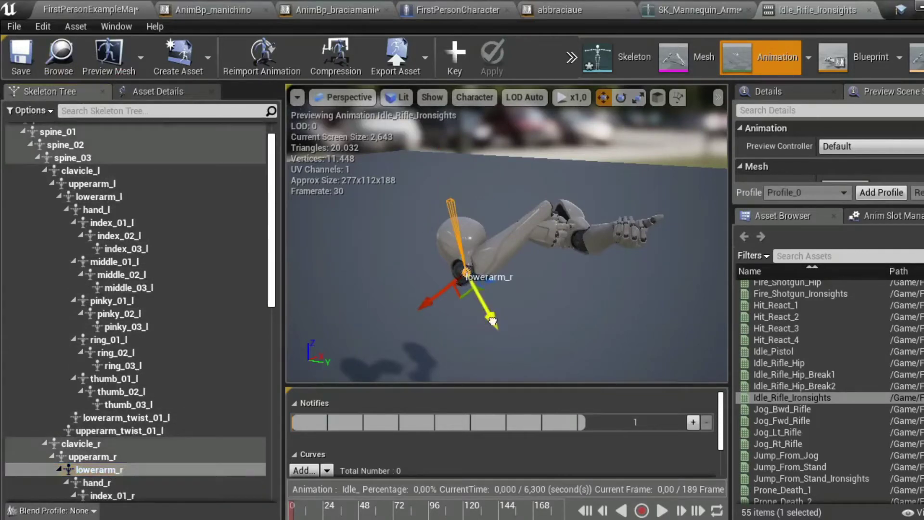
drag(490, 321, 492, 322)
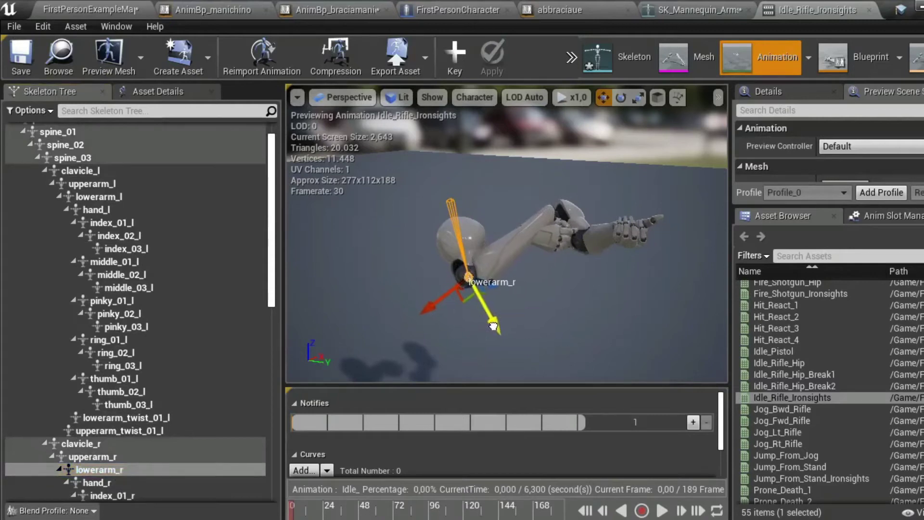
click(546, 234)
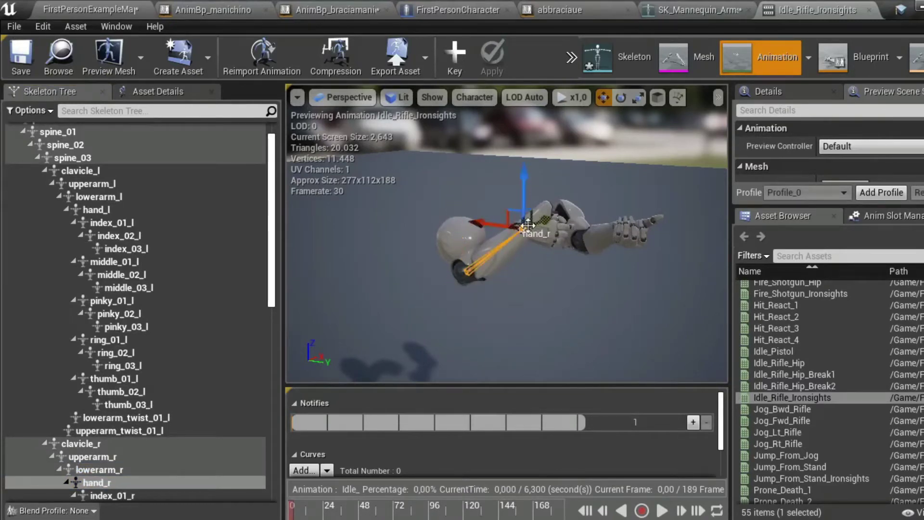
drag(523, 228, 555, 208)
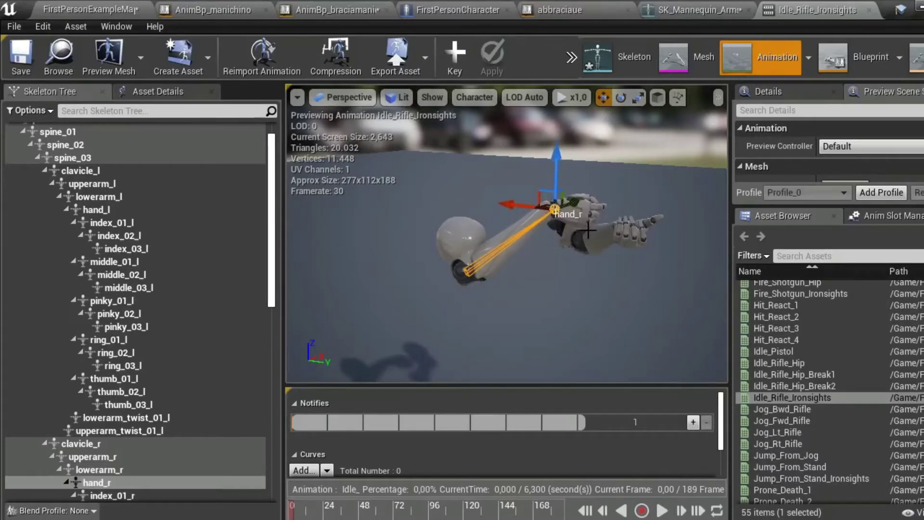
scroll(555, 208, up, 3)
scroll(555, 209, up, 3)
scroll(581, 250, down, 3)
scroll(573, 256, up, 3)
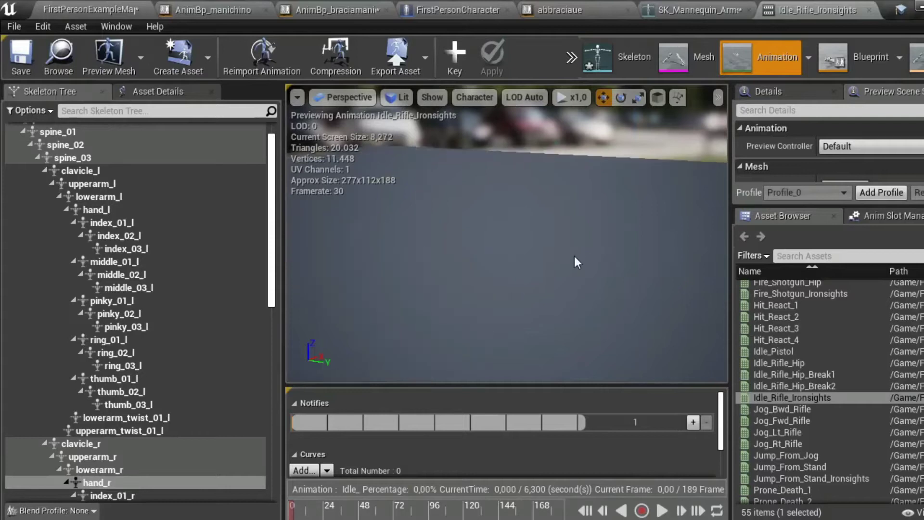
scroll(573, 256, down, 3)
scroll(573, 256, down, 2)
mouse_move(573, 256)
alt+mouse_down()
mouse_move(571, 268)
mouse_move(649, 280)
mouse_move(600, 267)
mouse_move(510, 289)
mouse_move(446, 355)
mouse_move(432, 354)
alt+mouse_up()
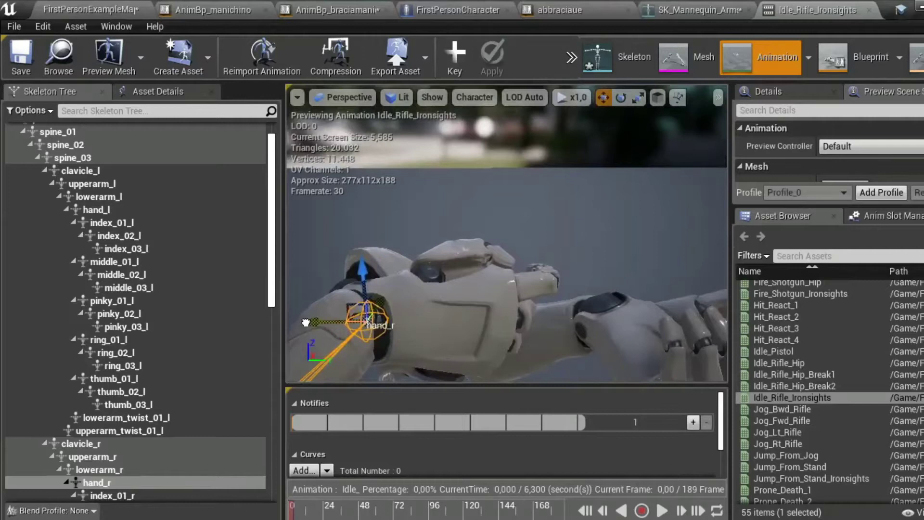
drag(308, 320, 302, 320)
scroll(429, 287, down, 5)
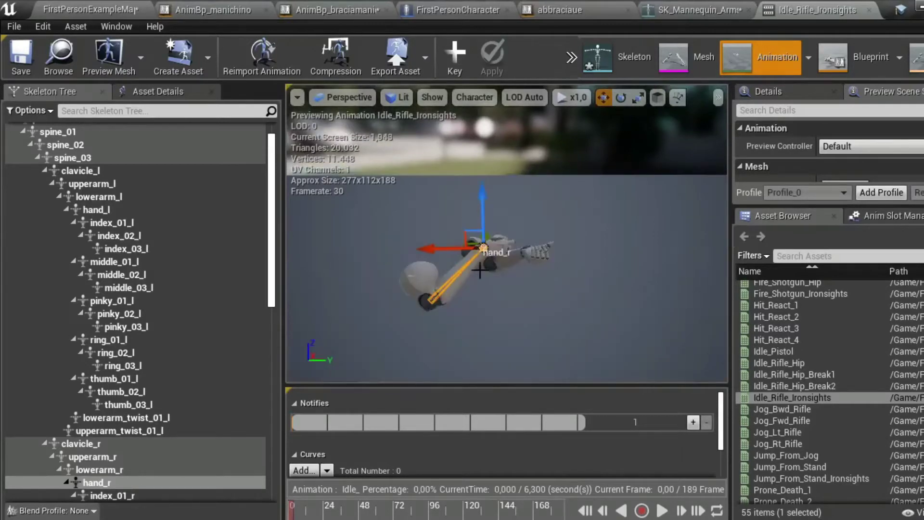
alt+drag(479, 271, 446, 237)
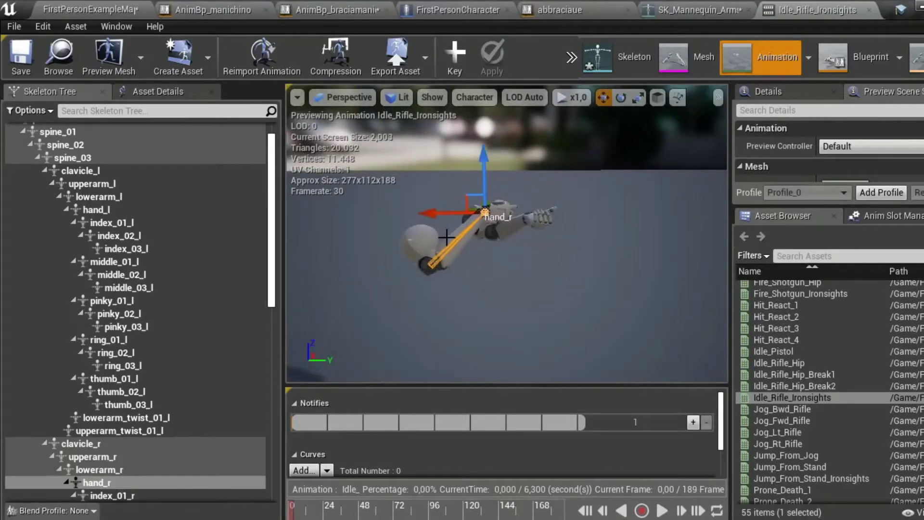
click(421, 243)
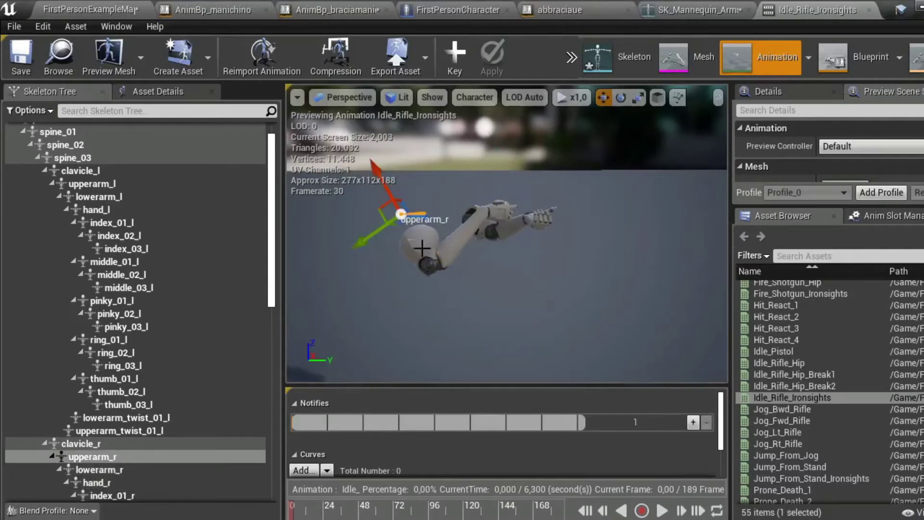
click(90, 443)
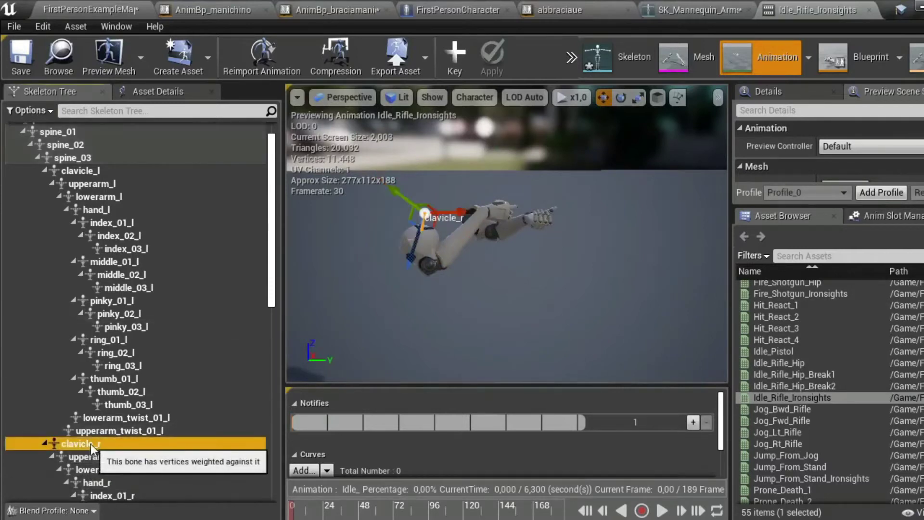
click(106, 461)
click(105, 473)
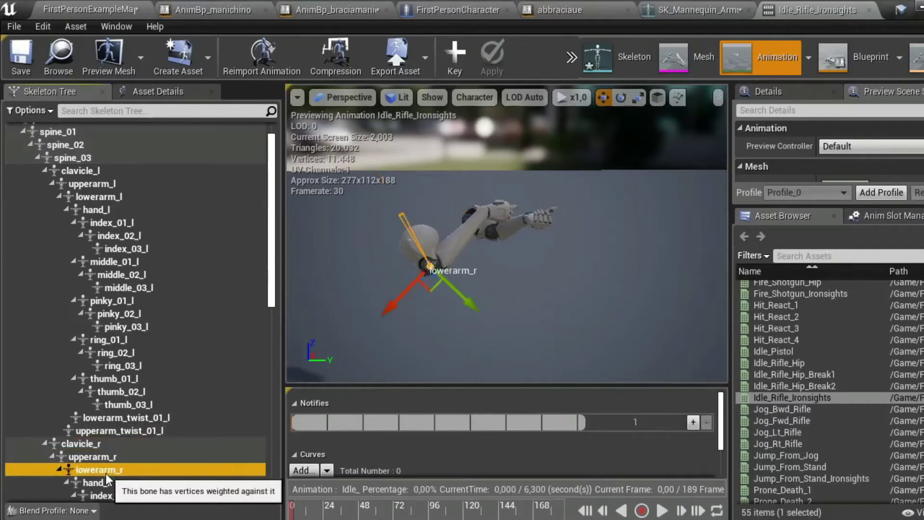
click(105, 482)
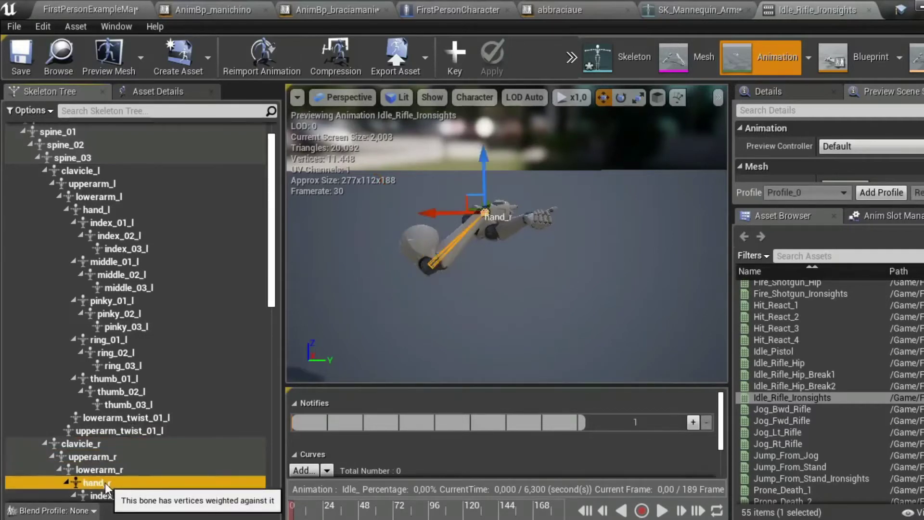
click(102, 469)
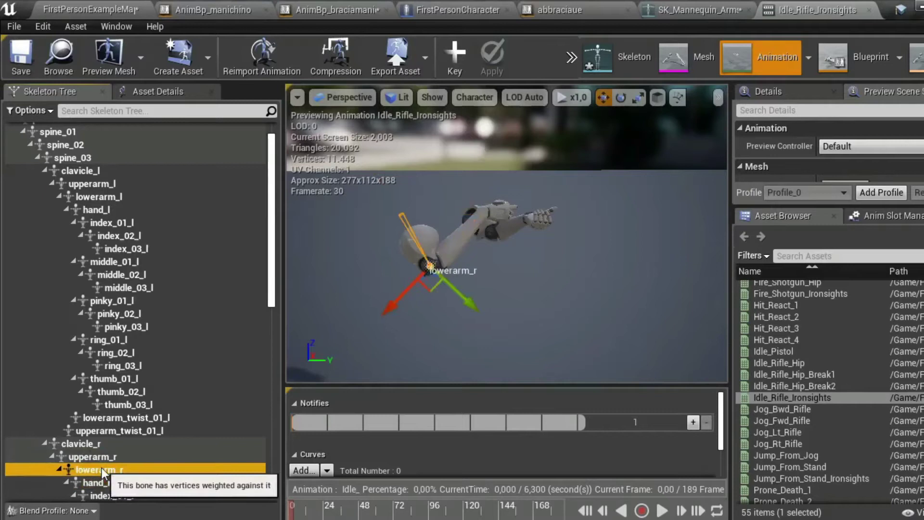
click(102, 457)
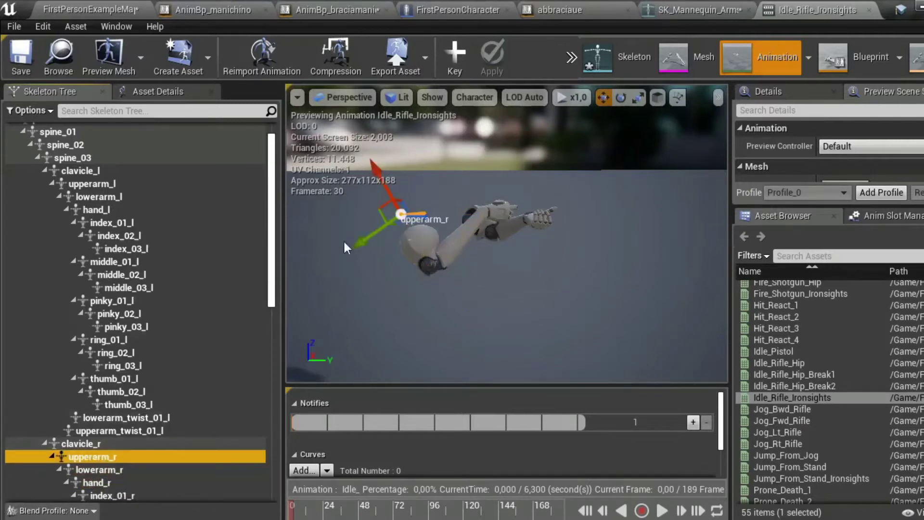
drag(375, 169, 382, 172)
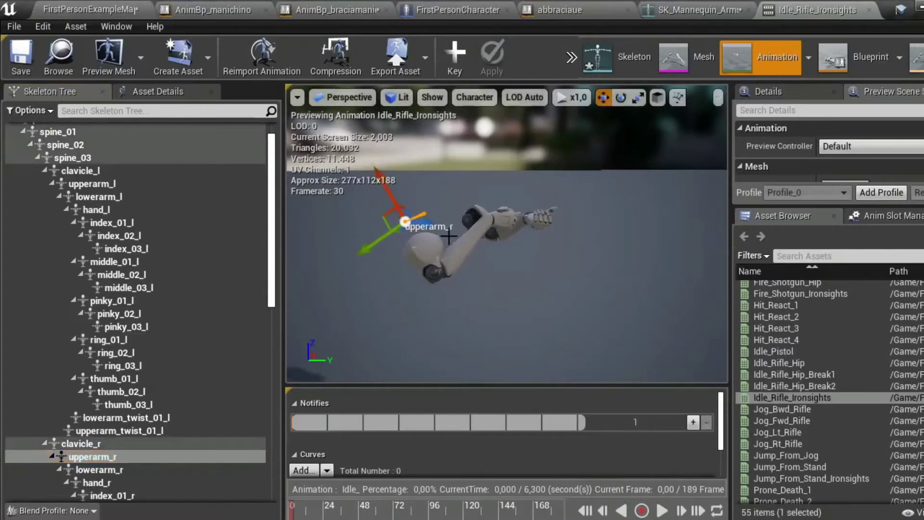
drag(401, 222, 288, 211)
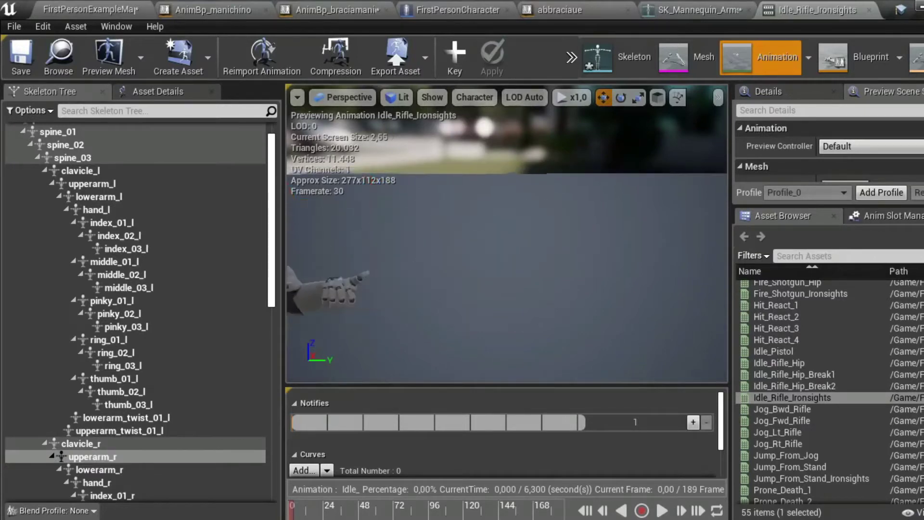
mouse_move(533, 258)
mouse_down()
mouse_move(569, 265)
mouse_move(547, 277)
mouse_move(549, 262)
mouse_up()
click(546, 274)
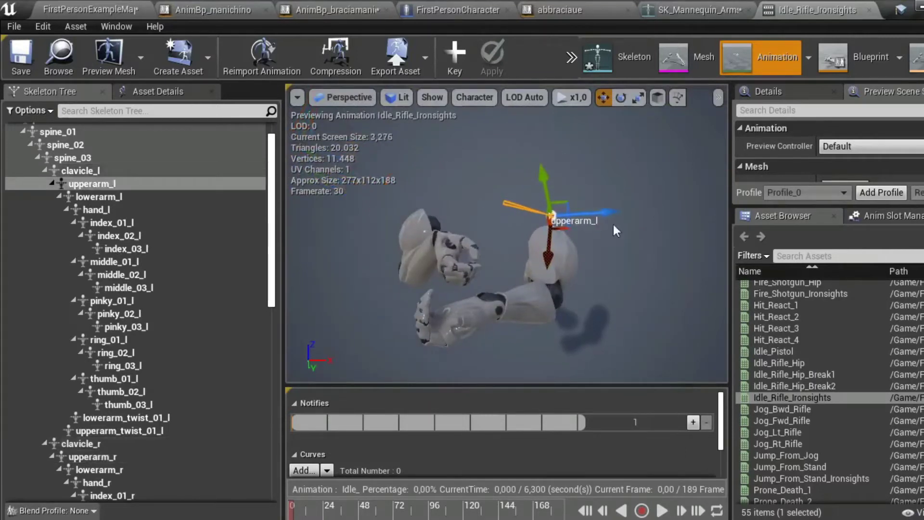
click(427, 224)
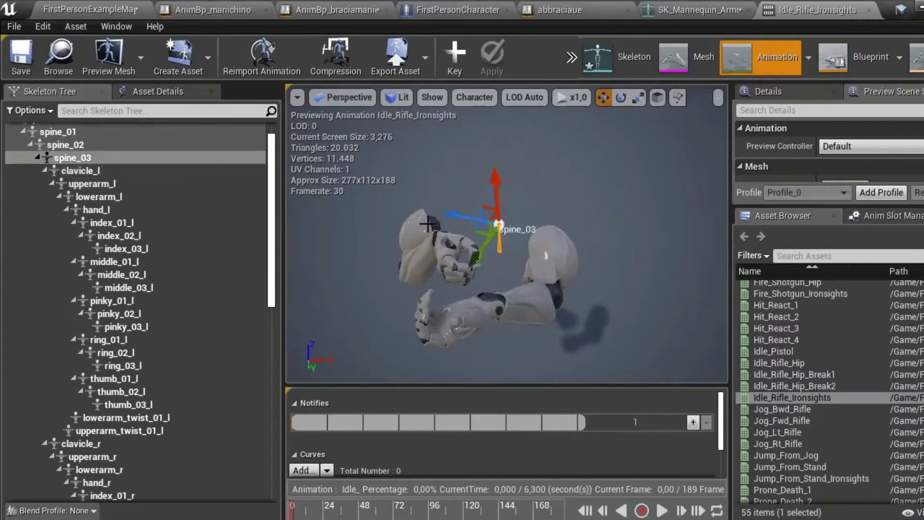
click(425, 250)
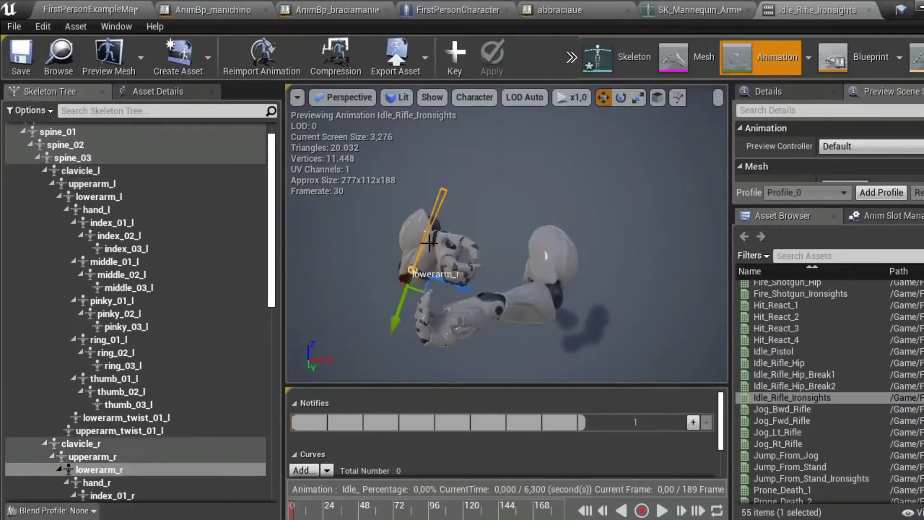
click(435, 224)
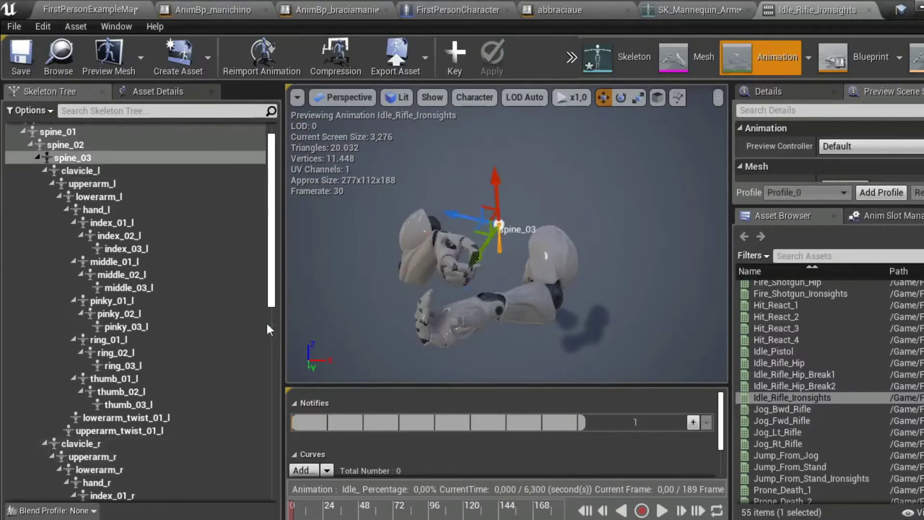
click(99, 444)
click(89, 458)
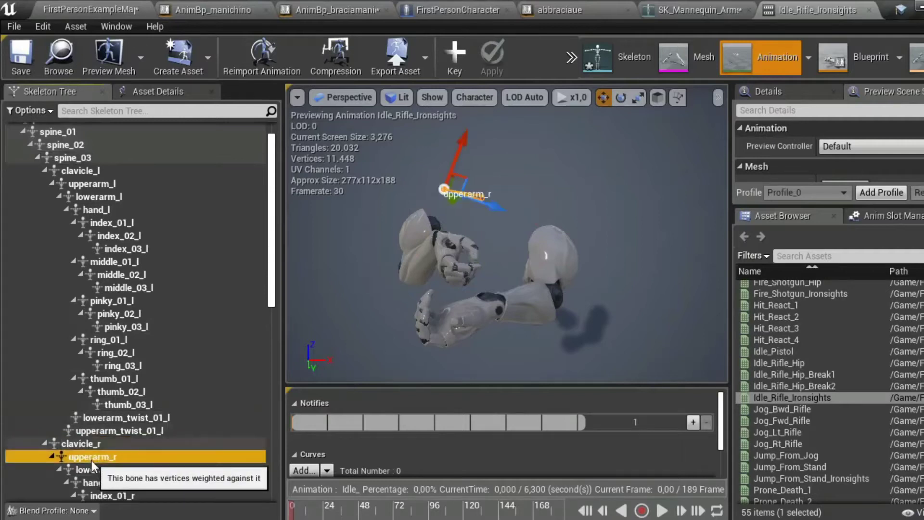
click(89, 466)
click(96, 456)
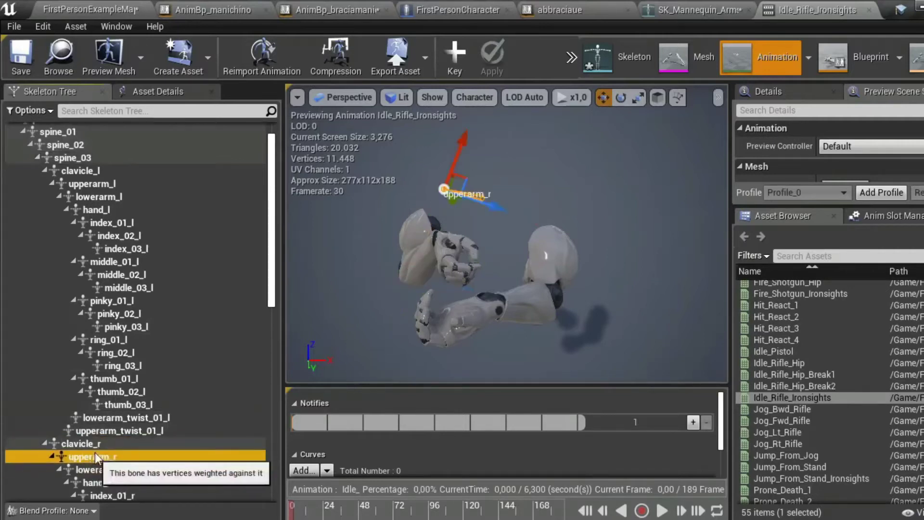
drag(493, 210, 480, 210)
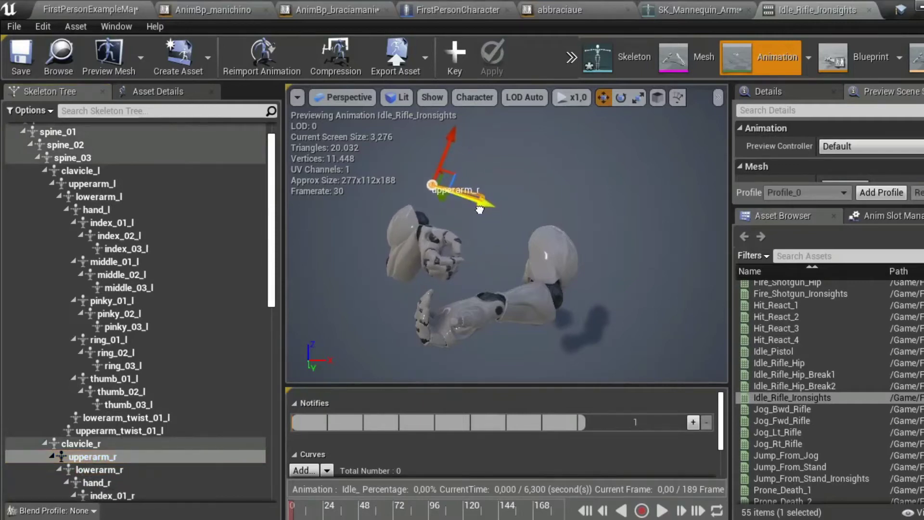
mouse_move(552, 237)
mouse_down()
mouse_move(573, 226)
mouse_move(529, 239)
mouse_up()
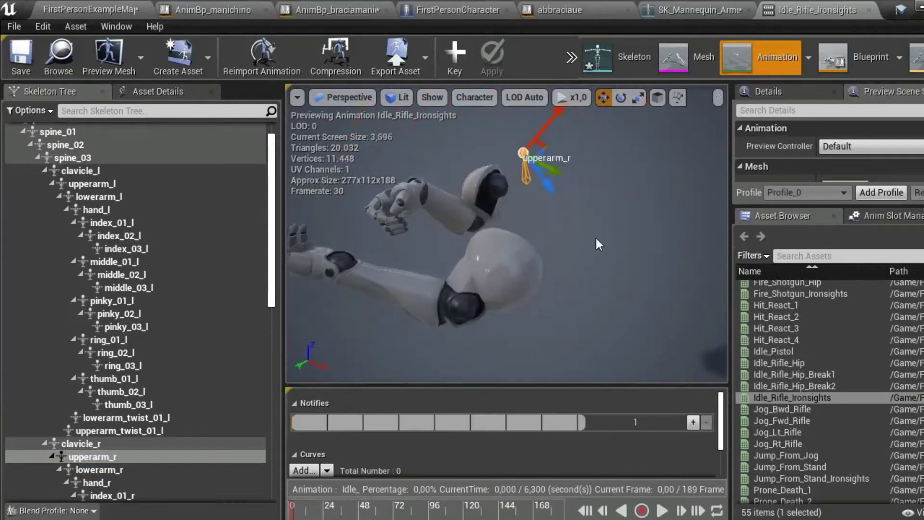
right_drag(599, 243, 510, 241)
click(571, 247)
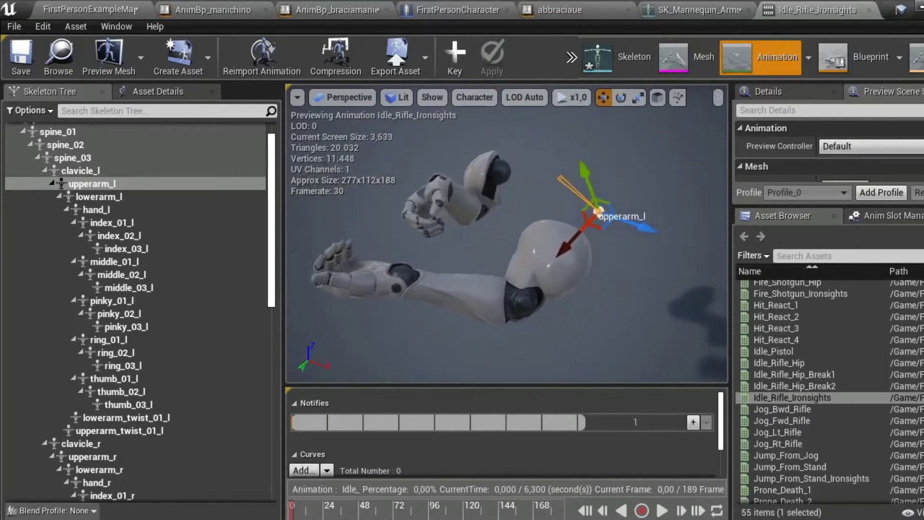
drag(465, 287, 543, 291)
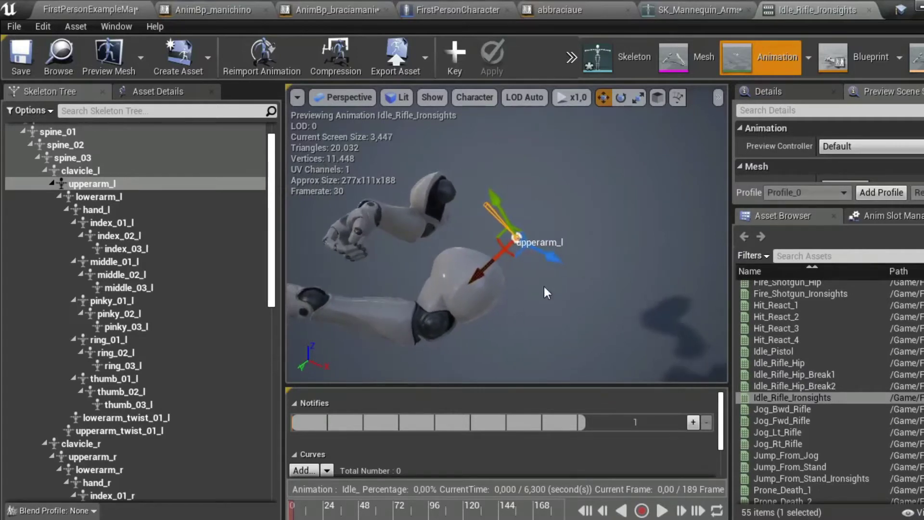
key(ctrl+z)
middle_drag(544, 284, 664, 286)
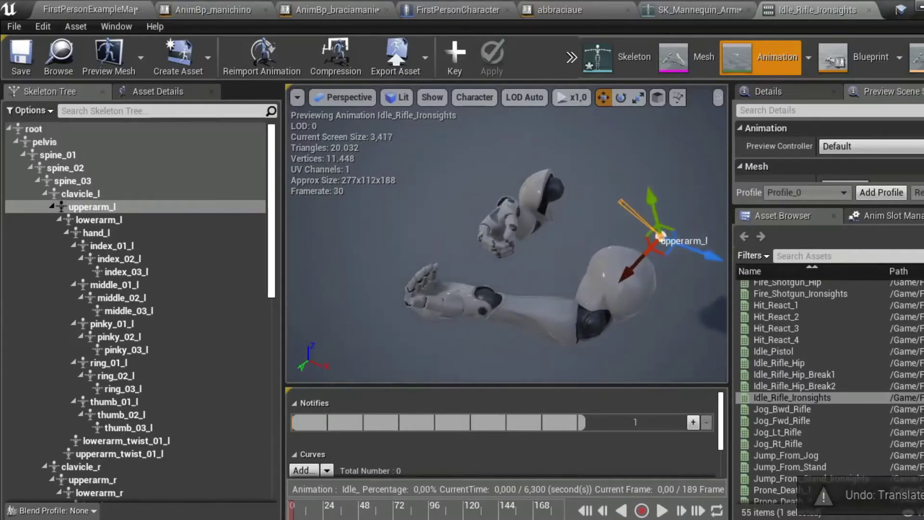
click(92, 219)
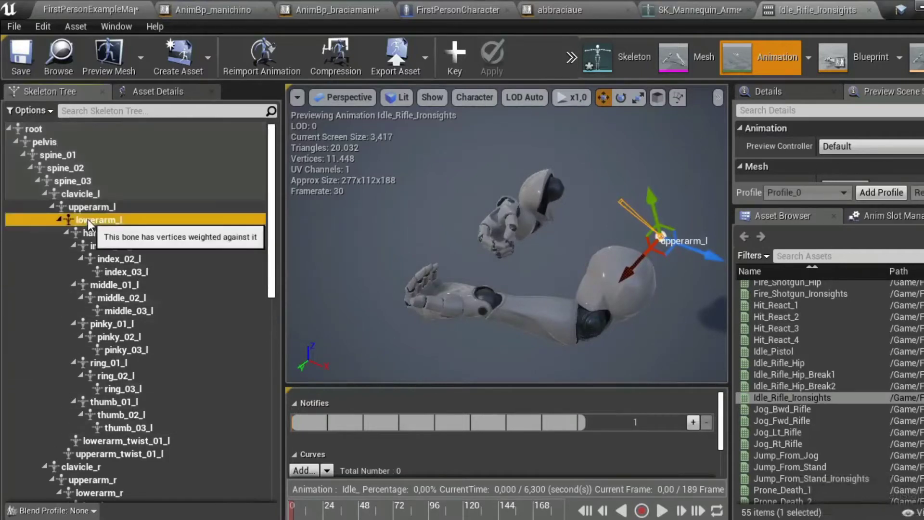
mouse_move(595, 263)
mouse_down()
mouse_move(587, 263)
mouse_move(639, 226)
mouse_up()
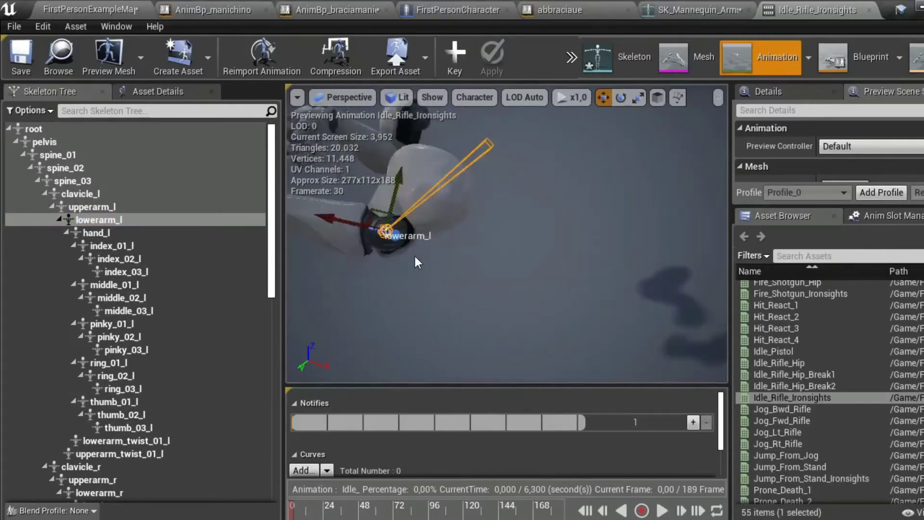
drag(429, 259, 430, 248)
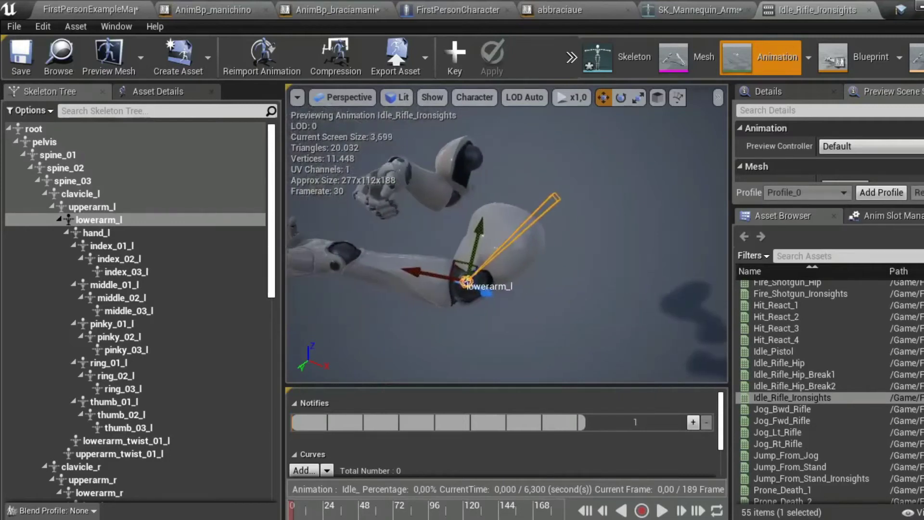
scroll(425, 231, up, 3)
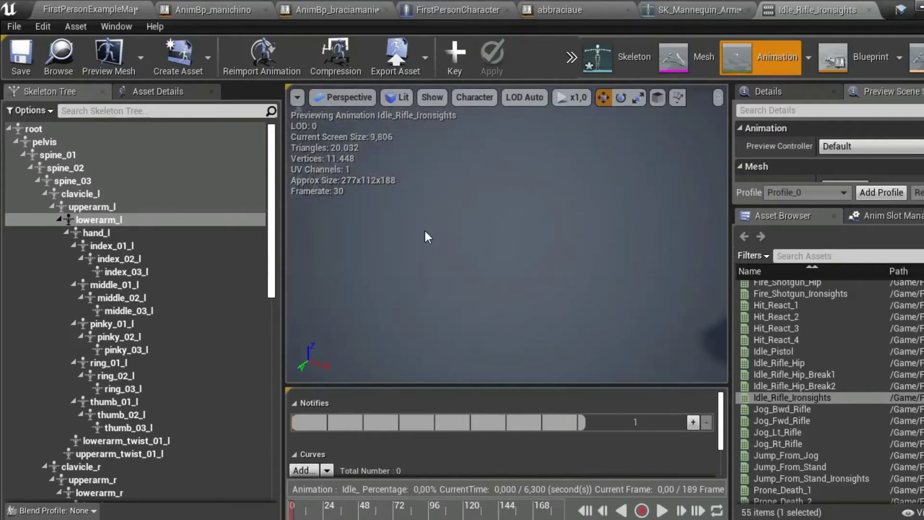
scroll(425, 236, down, 3)
drag(468, 223, 500, 231)
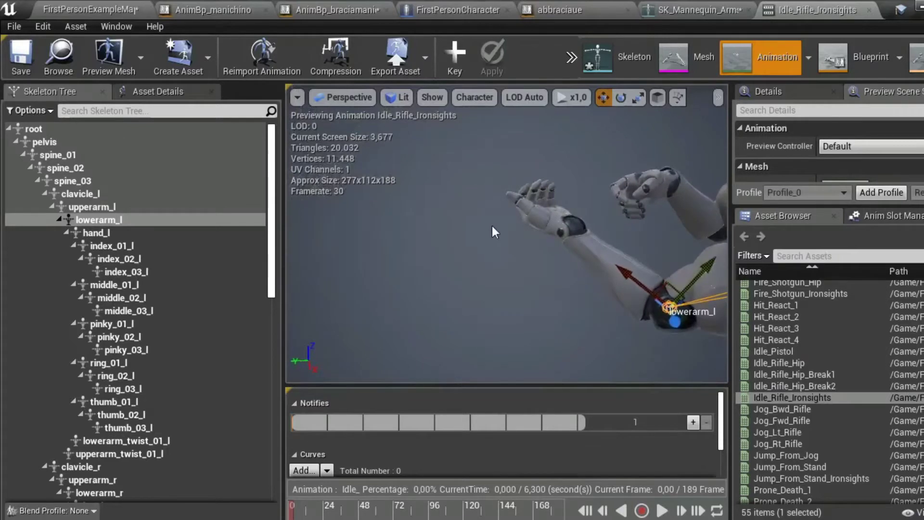
scroll(526, 243, up, 3)
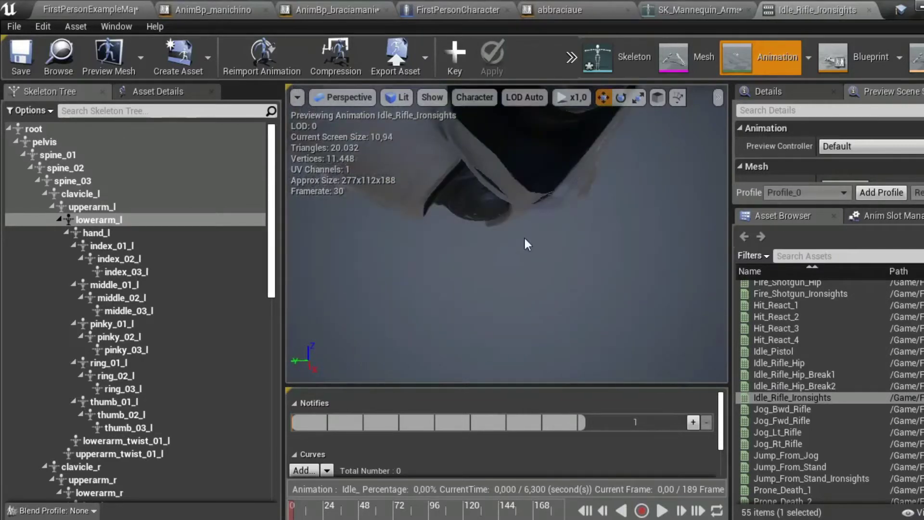
scroll(524, 244, down, 3)
click(404, 297)
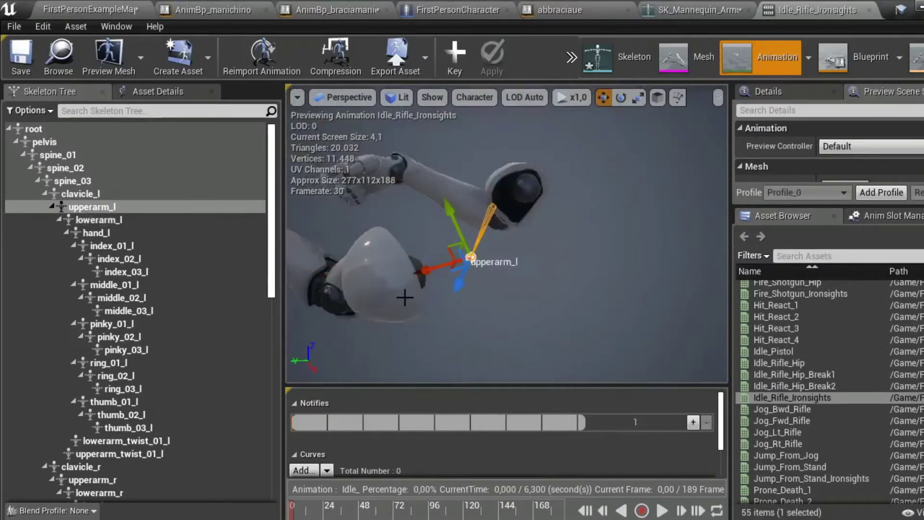
mouse_move(420, 304)
mouse_down()
mouse_move(395, 302)
mouse_move(420, 306)
mouse_up()
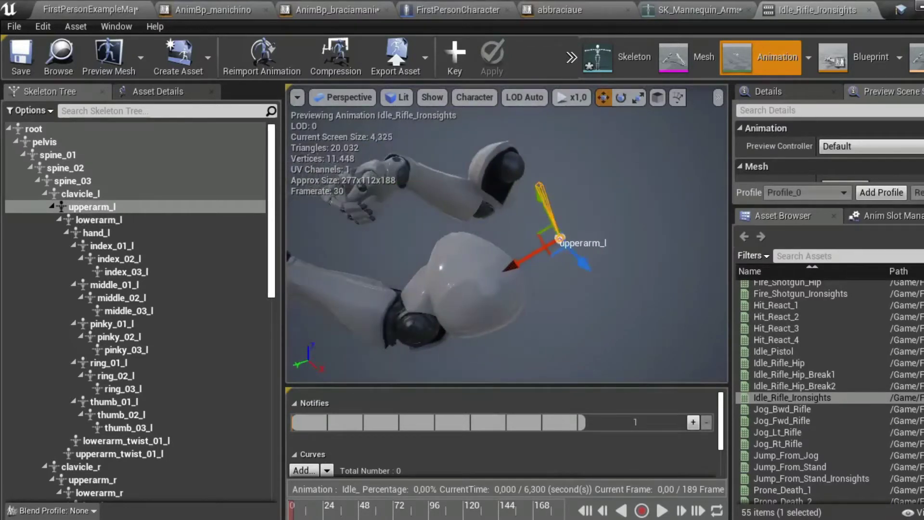
drag(575, 246, 585, 247)
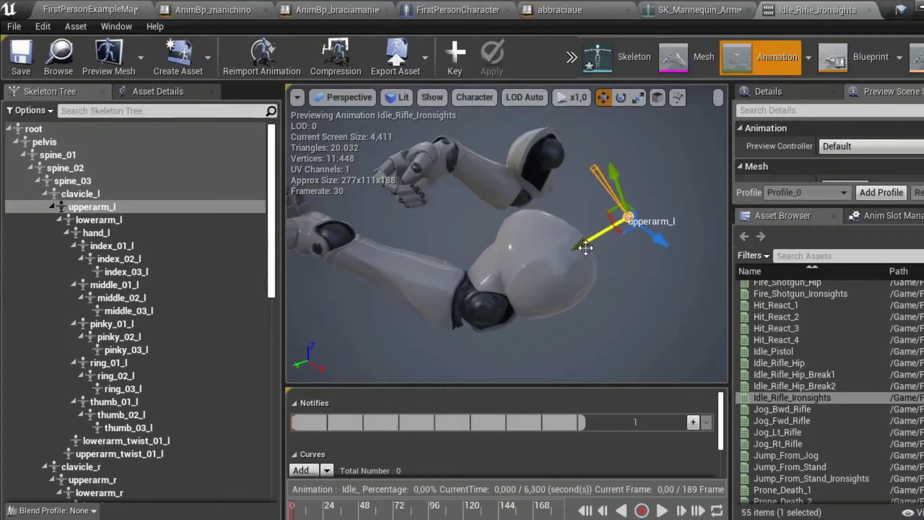
key(ctrl+z)
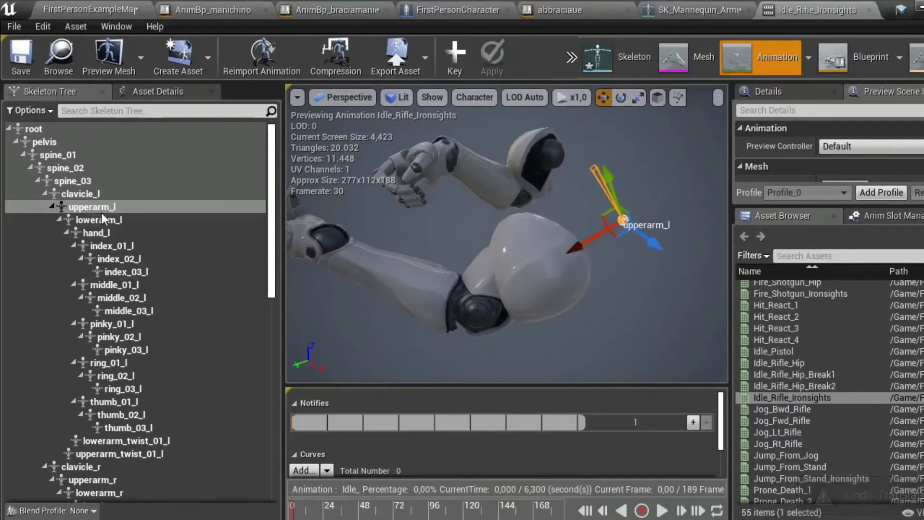
click(102, 221)
click(103, 234)
click(111, 242)
click(112, 258)
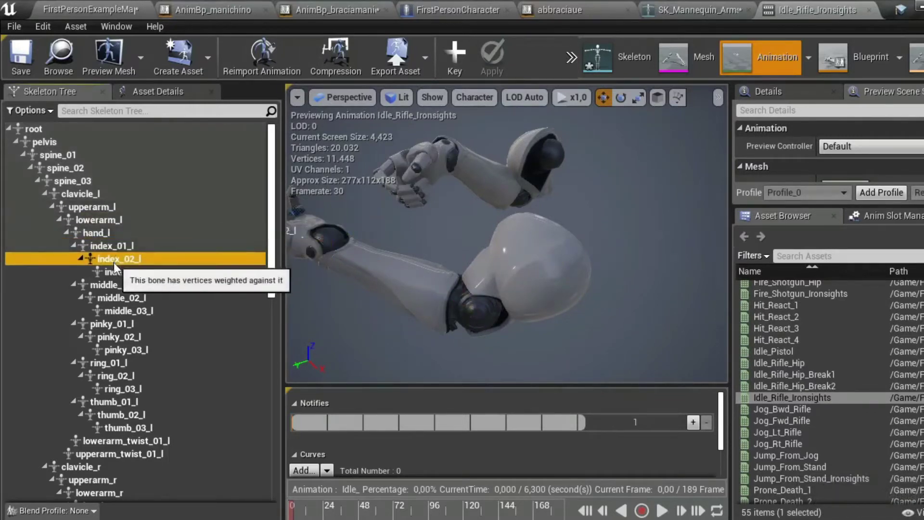
click(116, 270)
click(117, 285)
click(115, 298)
click(118, 310)
click(119, 324)
click(120, 337)
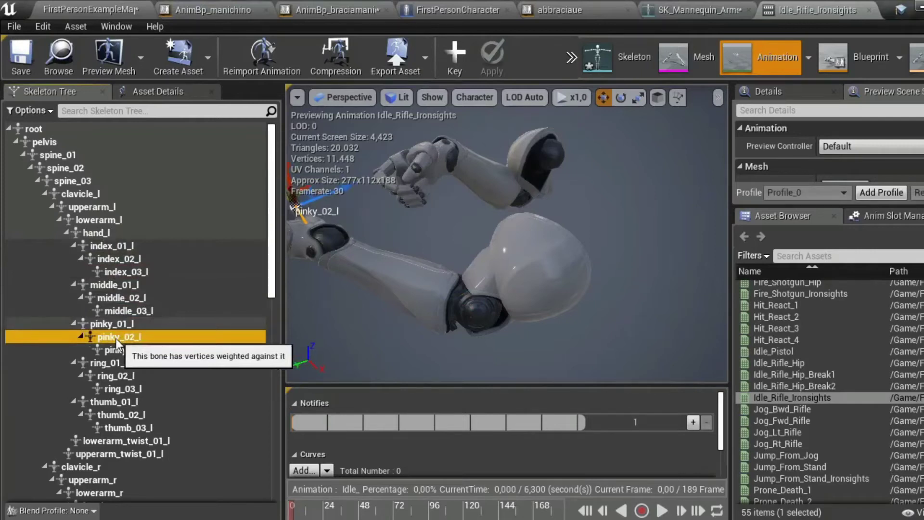
click(117, 349)
click(120, 362)
click(117, 375)
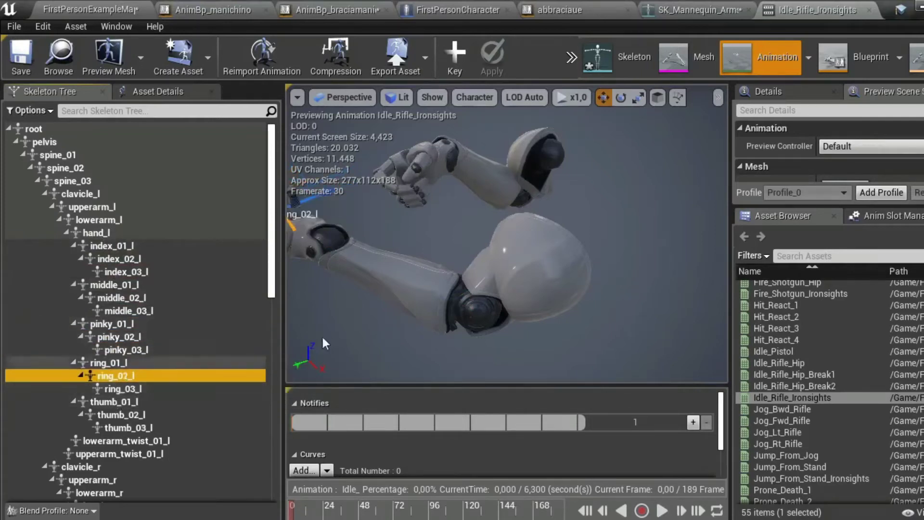
mouse_move(321, 333)
mouse_down()
mouse_move(321, 289)
mouse_move(563, 288)
mouse_up()
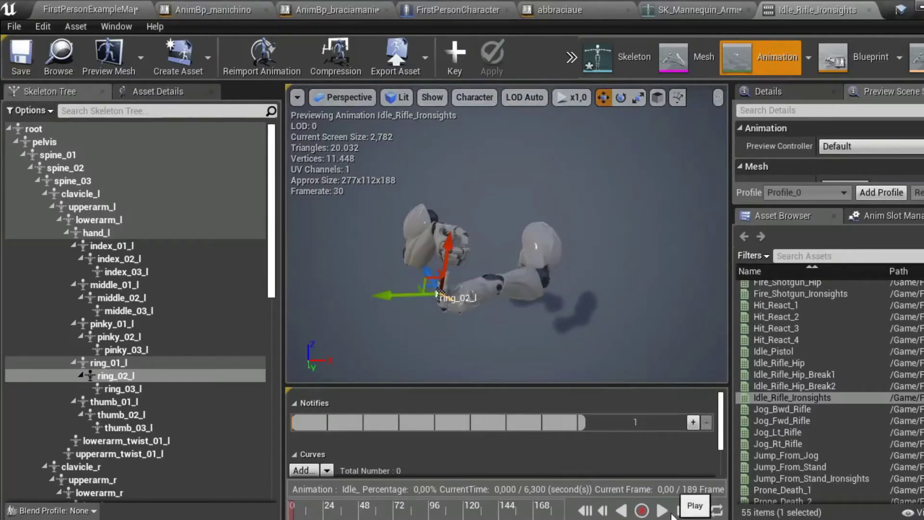
Start a new recording saved in FirstPerson/Character/Mesh/animbracciaue.
click(643, 511)
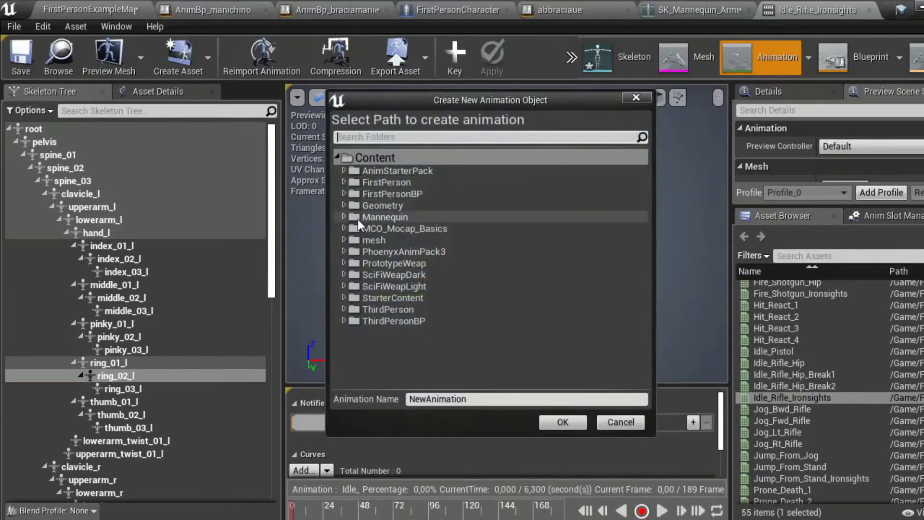
click(344, 183)
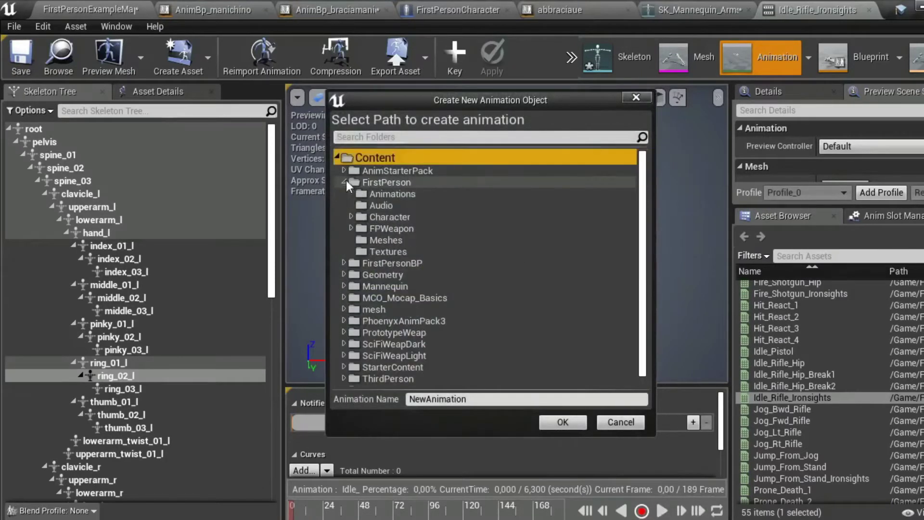
click(351, 218)
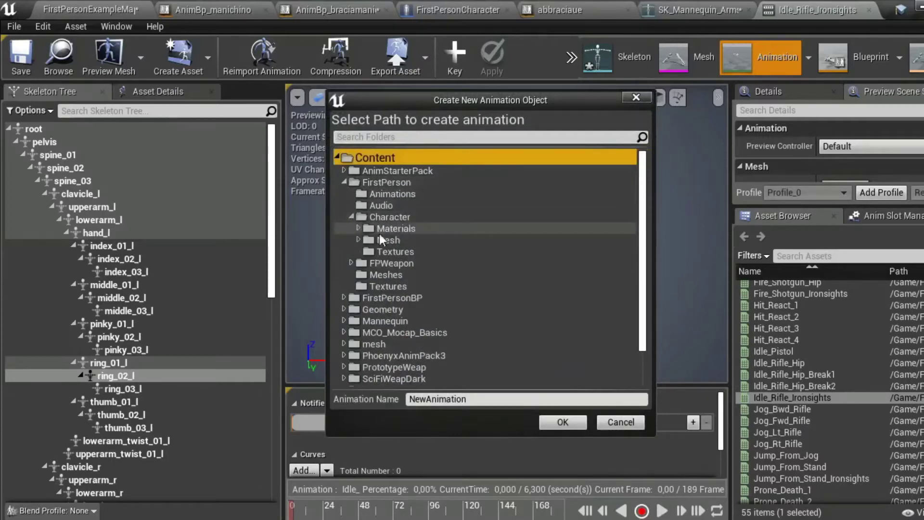
click(373, 241)
click(359, 241)
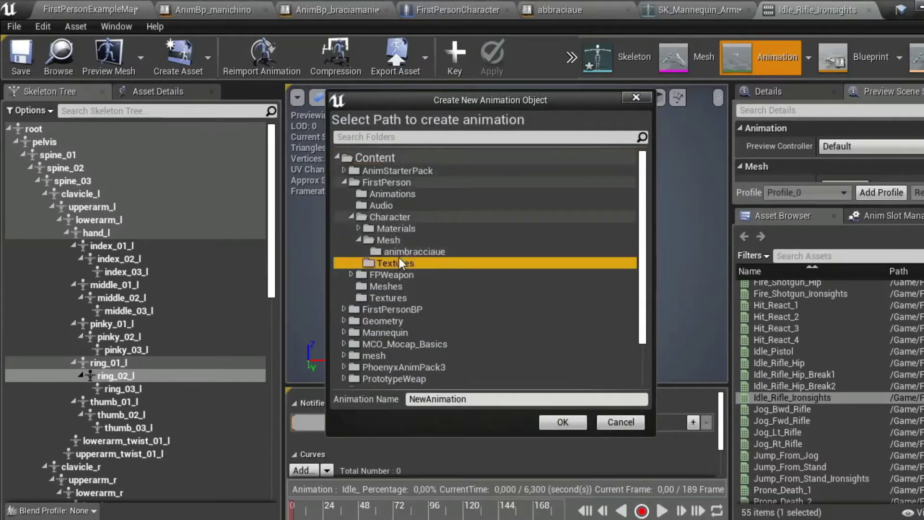
click(395, 251)
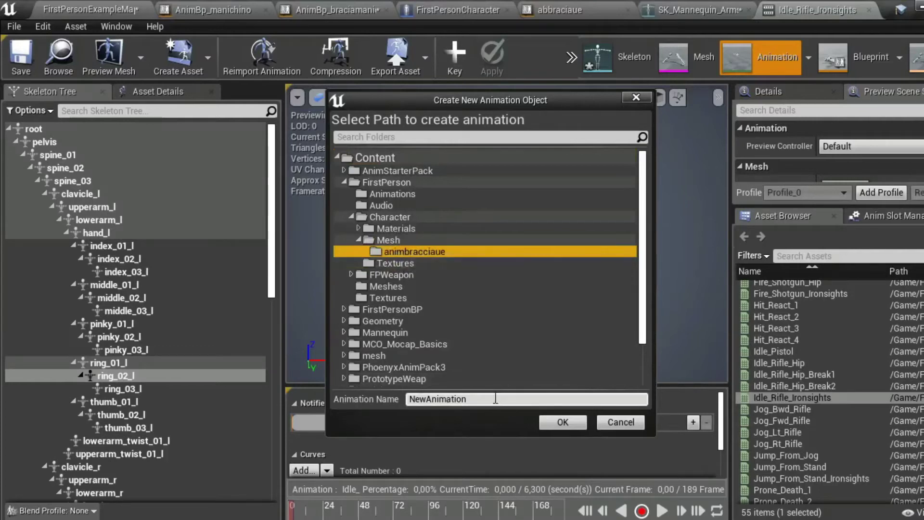
Name the recording idlerife_1, record it, then stop to save it.
click(422, 399)
text(idlerifle_1)
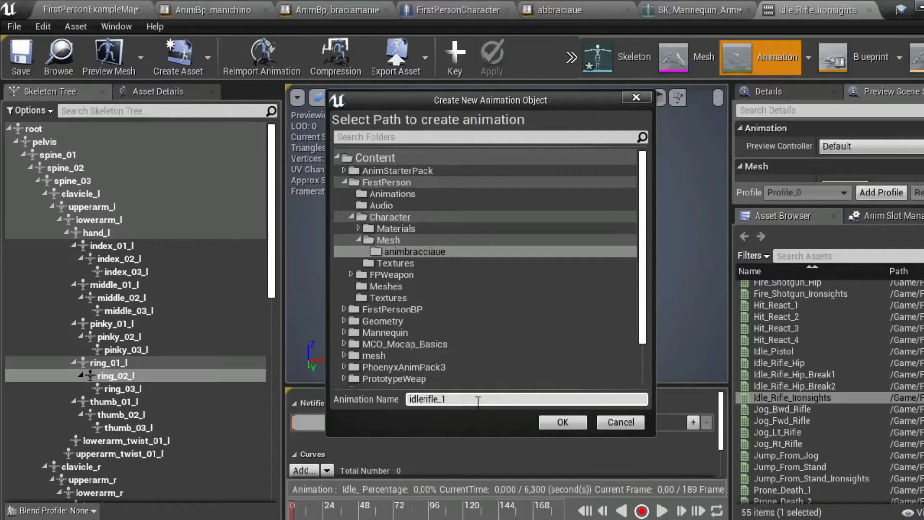
click(559, 423)
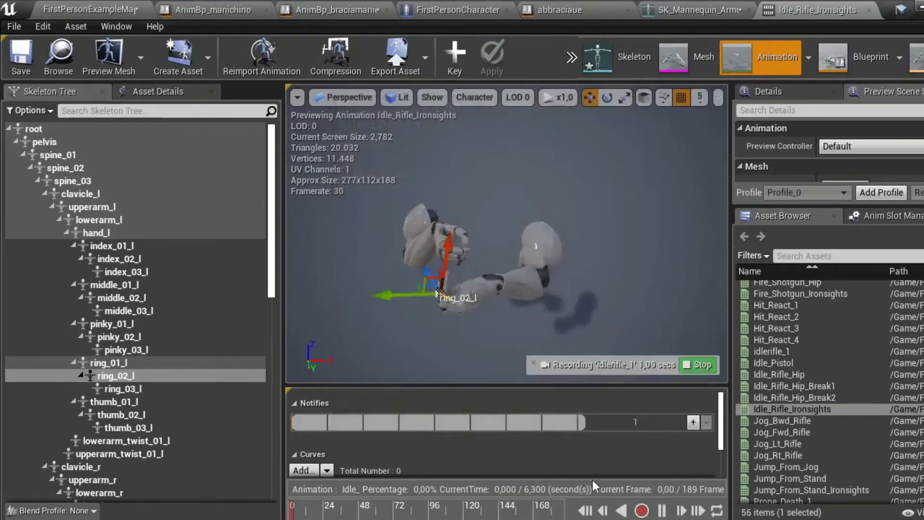
click(641, 510)
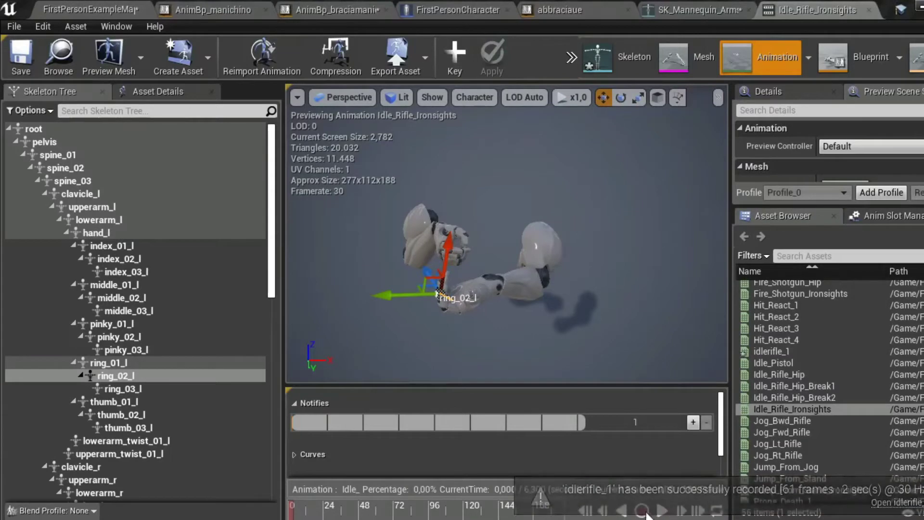
Record a second idle take named idlerifle1_ while the preview plays, then stop to save it.
click(642, 512)
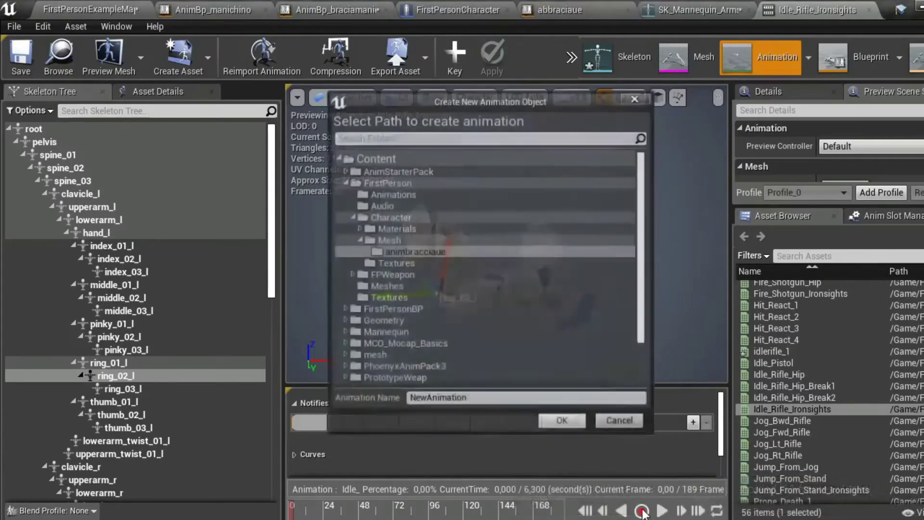
click(412, 399)
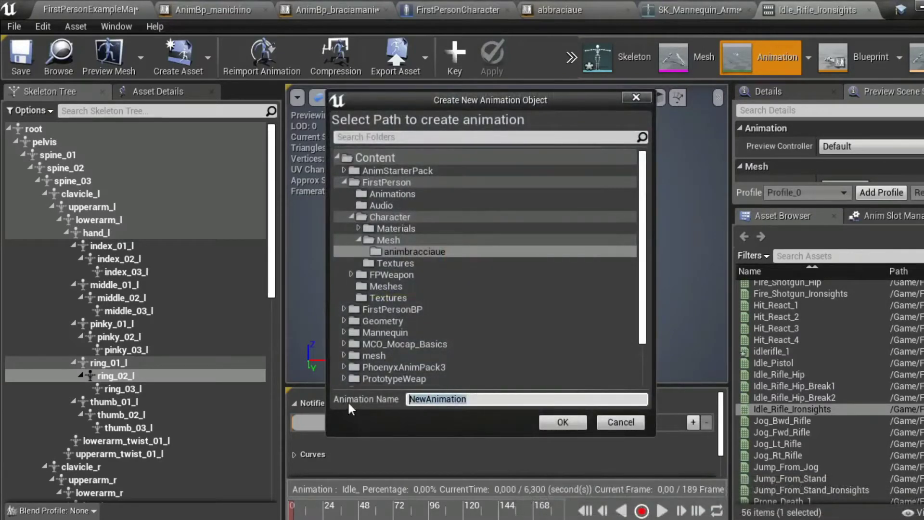
text(idlerifle1_)
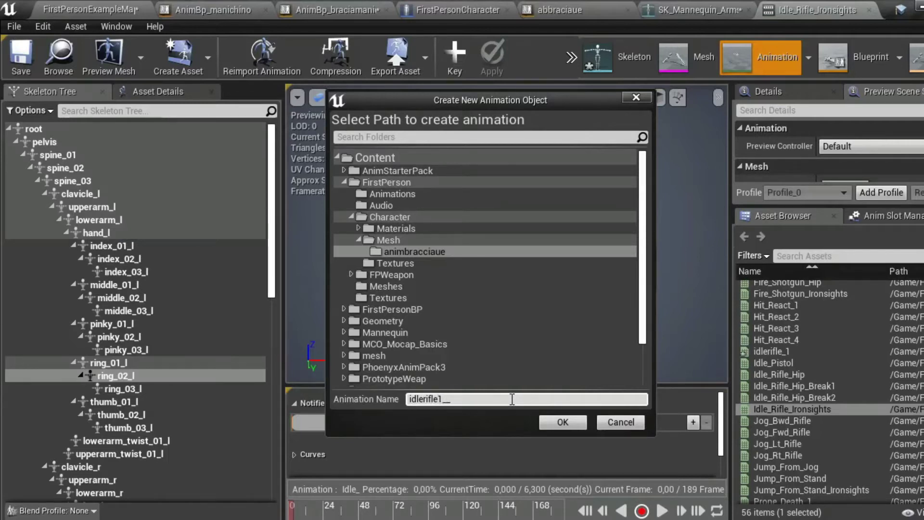
click(564, 423)
click(662, 510)
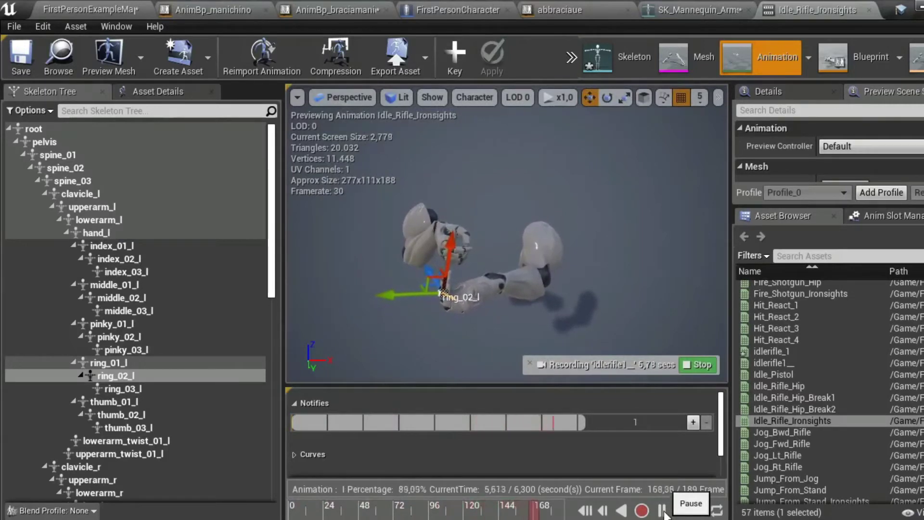
click(663, 511)
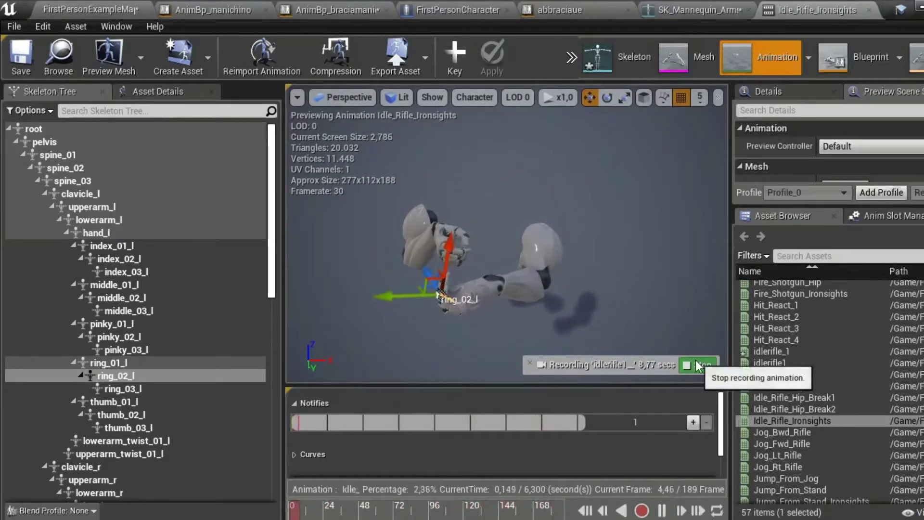
click(696, 365)
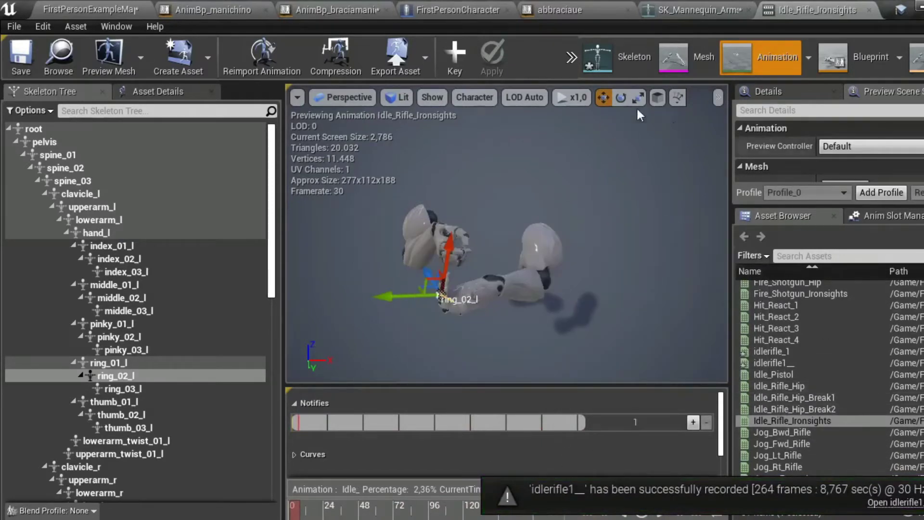
In abbraciaue's state machine, open the walk state's Walk_Fwd_Rifle_Ironsights animation.
click(336, 12)
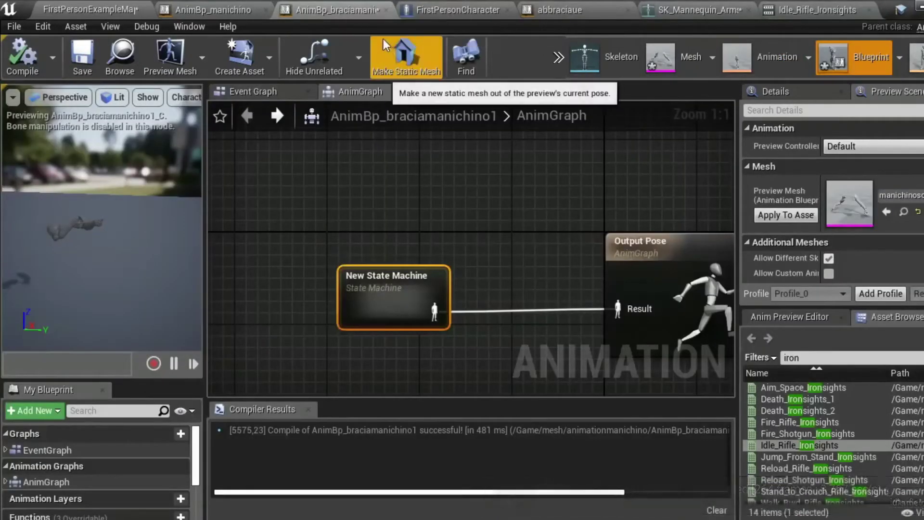
click(570, 13)
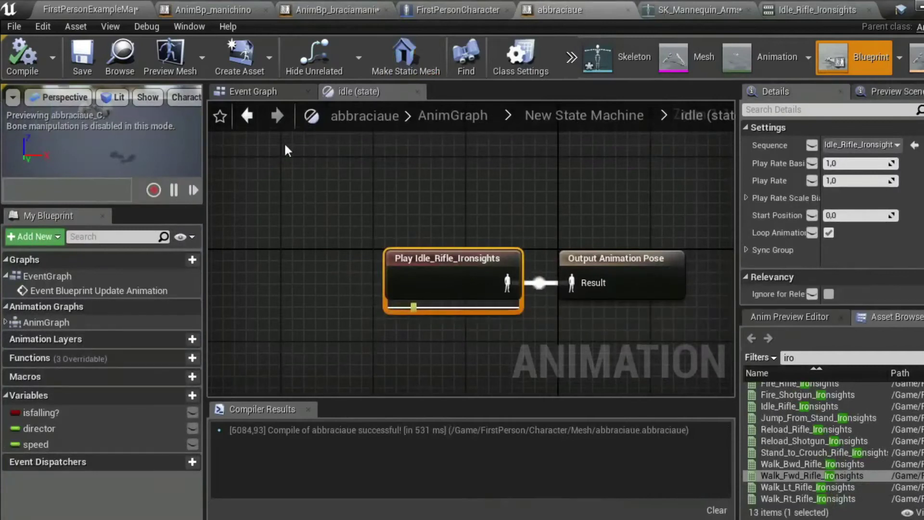
click(248, 116)
double_click(563, 263)
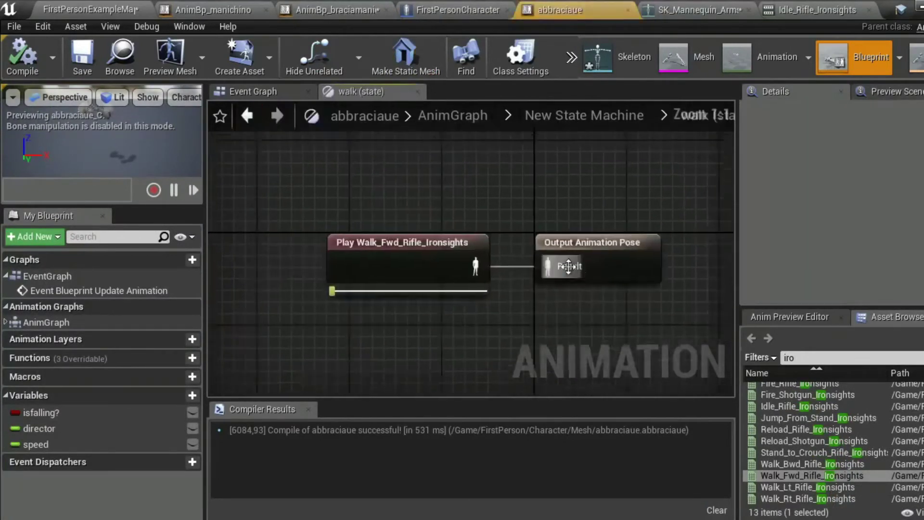
click(475, 286)
double_click(475, 286)
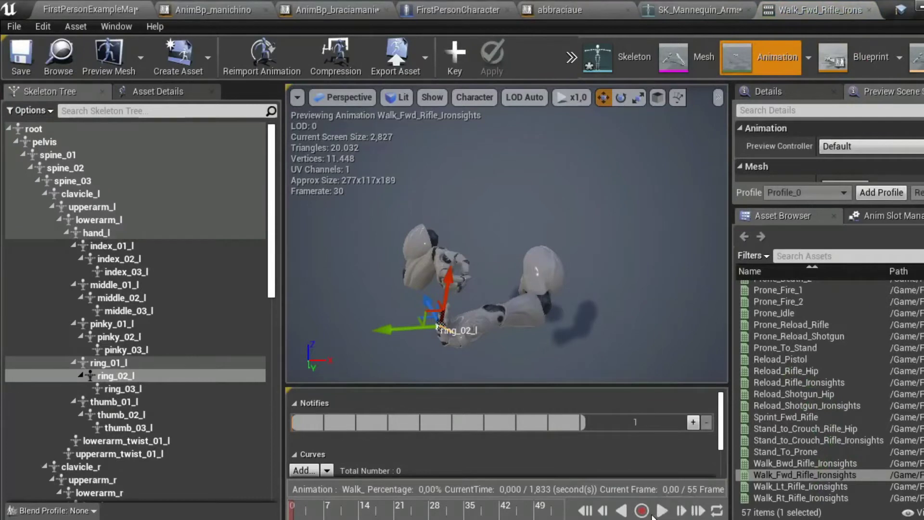
Record the walk preview as walkrifle1 and stop to save the clip.
click(644, 512)
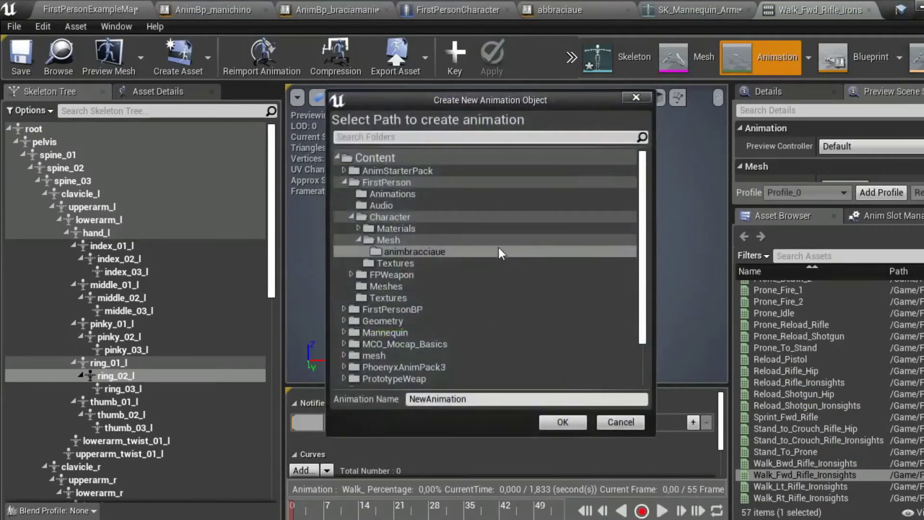
drag(481, 399, 385, 402)
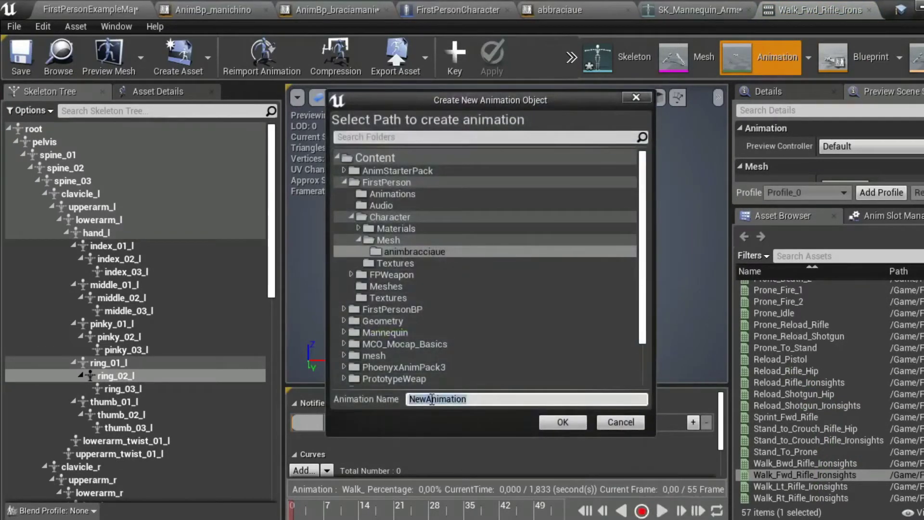
text(walkrifle1)
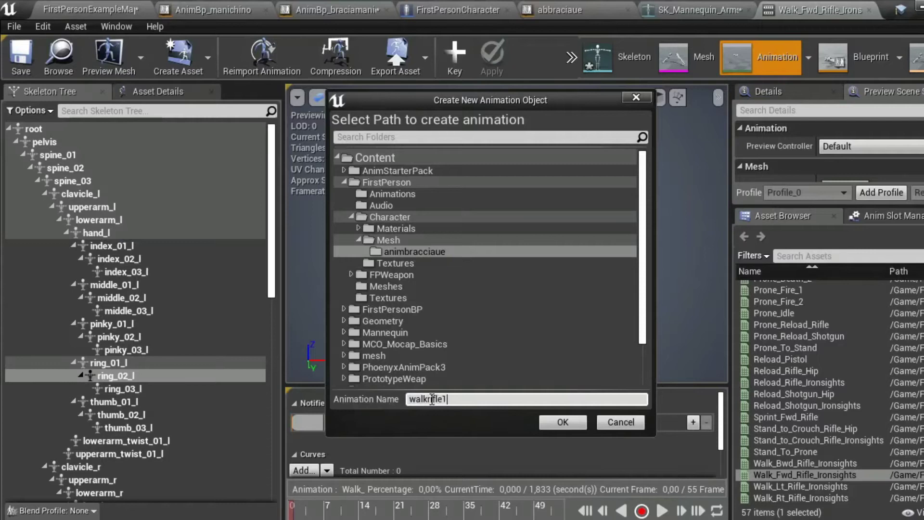
click(560, 426)
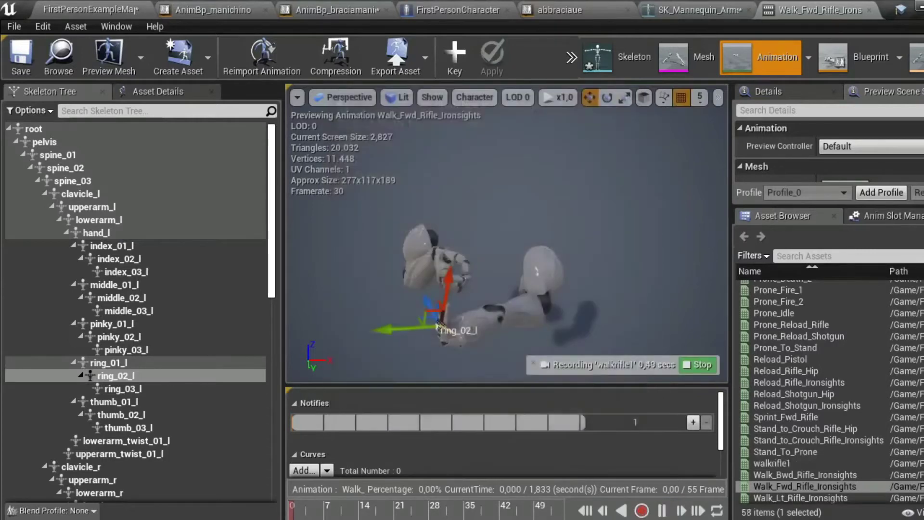
click(662, 511)
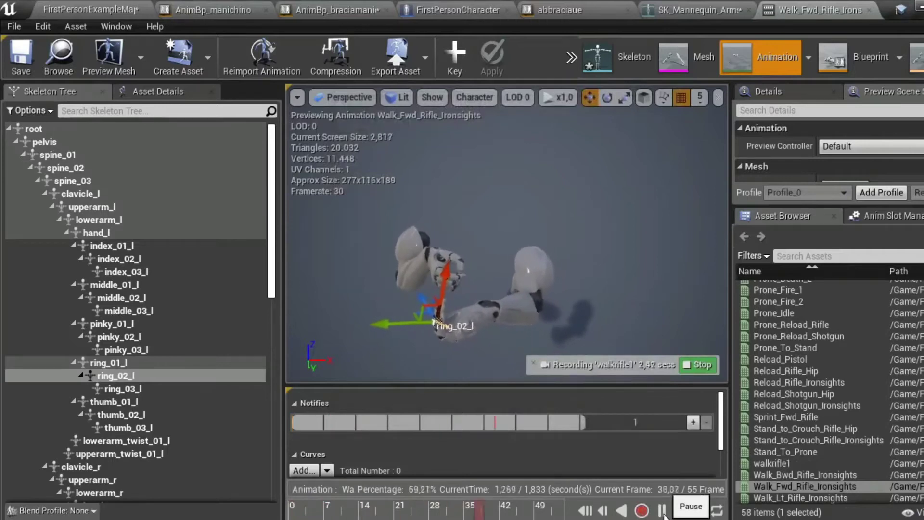
click(698, 365)
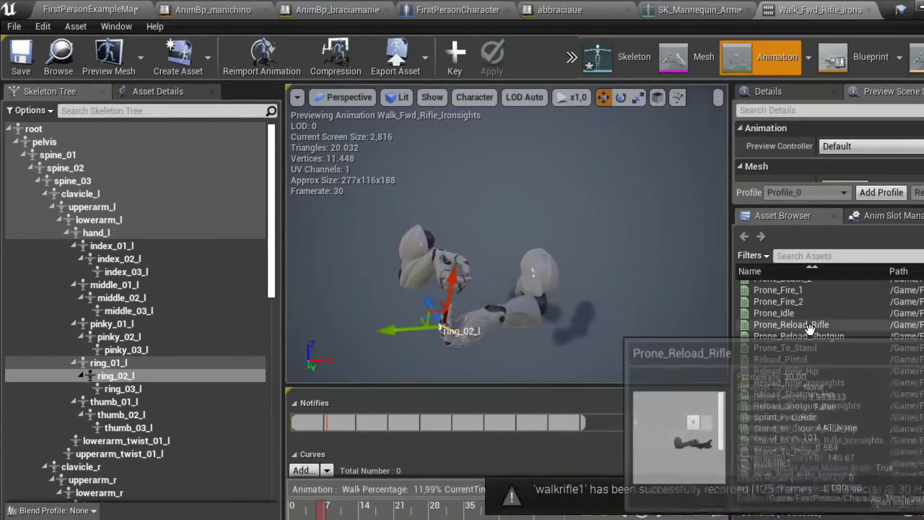
Select Reload_Rifle_Ironsights in the Asset Browser.
mouse_move(821, 458)
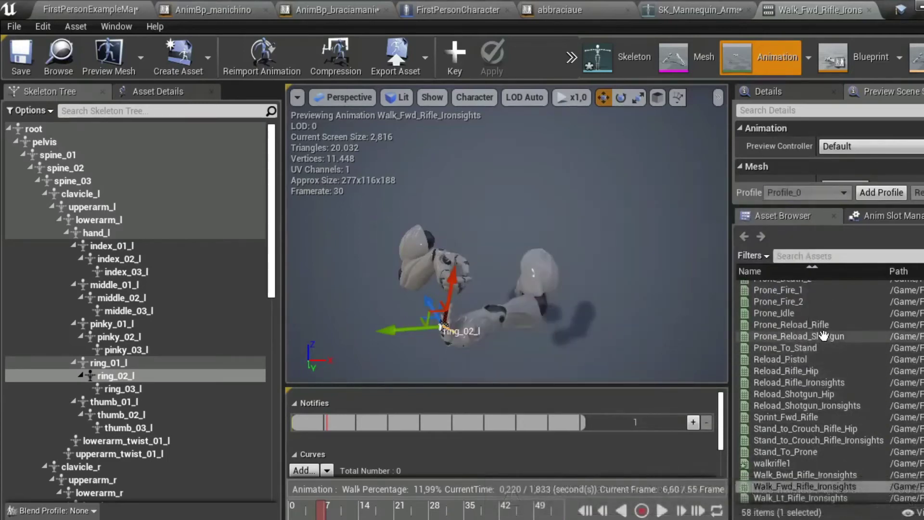
mouse_move(819, 370)
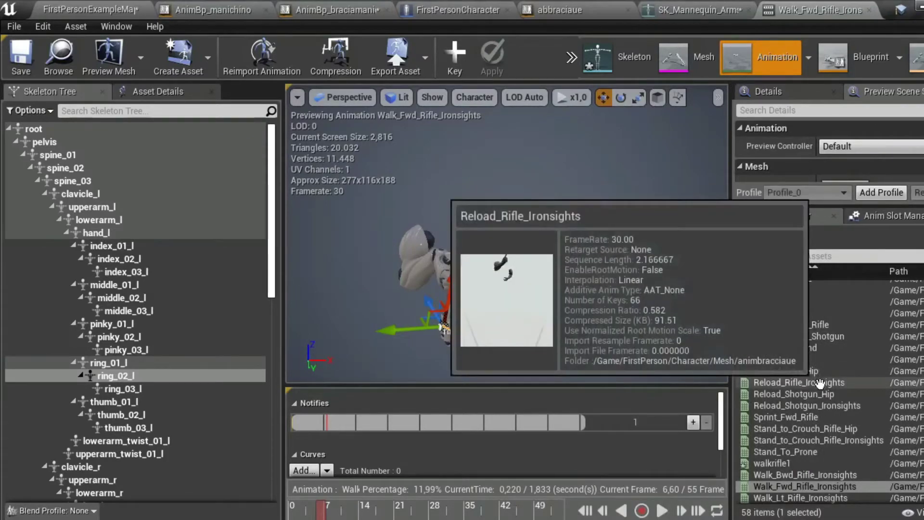
click(819, 382)
Open Reload_Rifle_Ironsights and record it as reloadrifle1__, then stop to save.
double_click(820, 383)
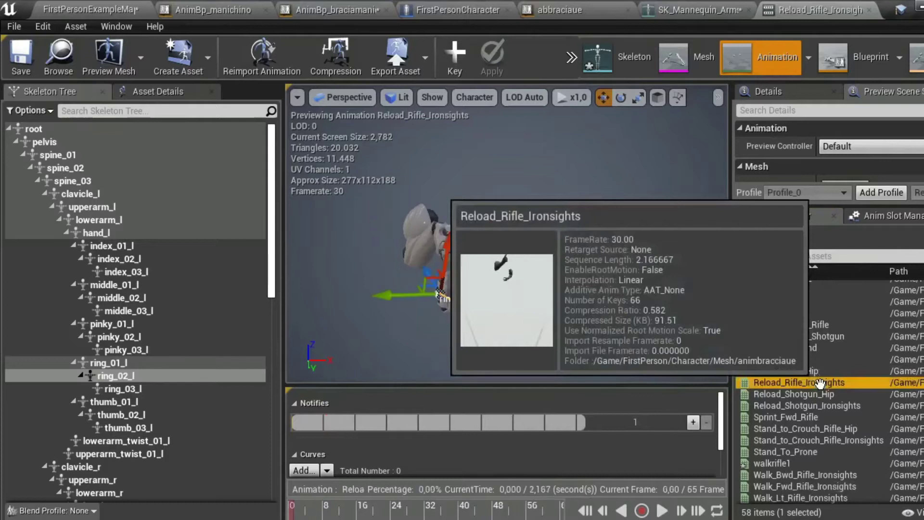
click(641, 511)
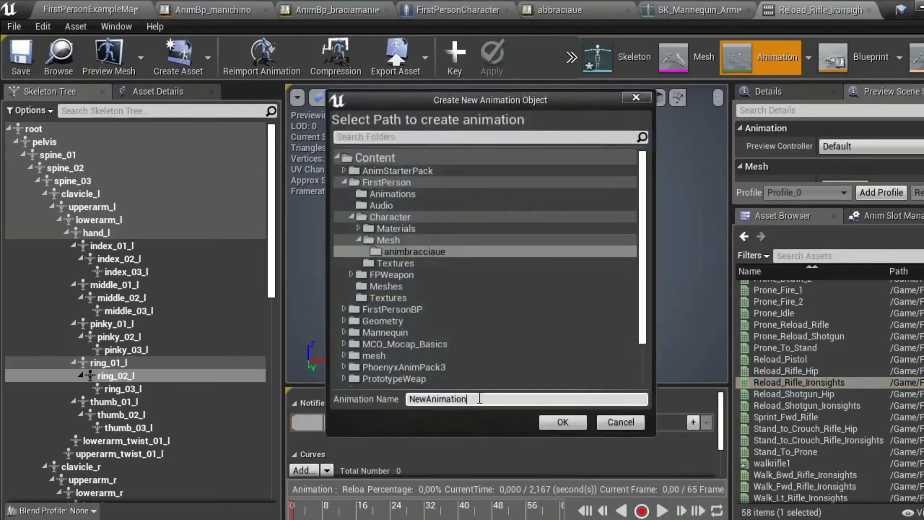
text(reload)
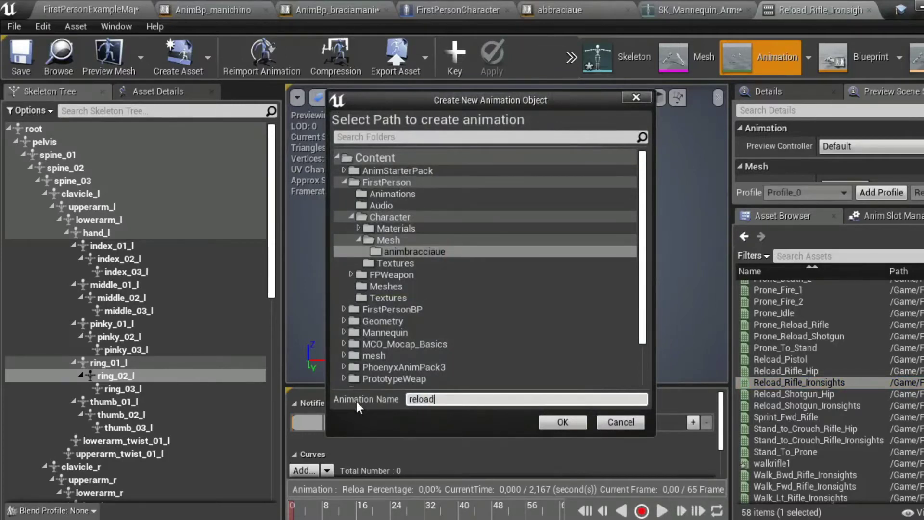
text(ri)
text(fle1_)
click(562, 422)
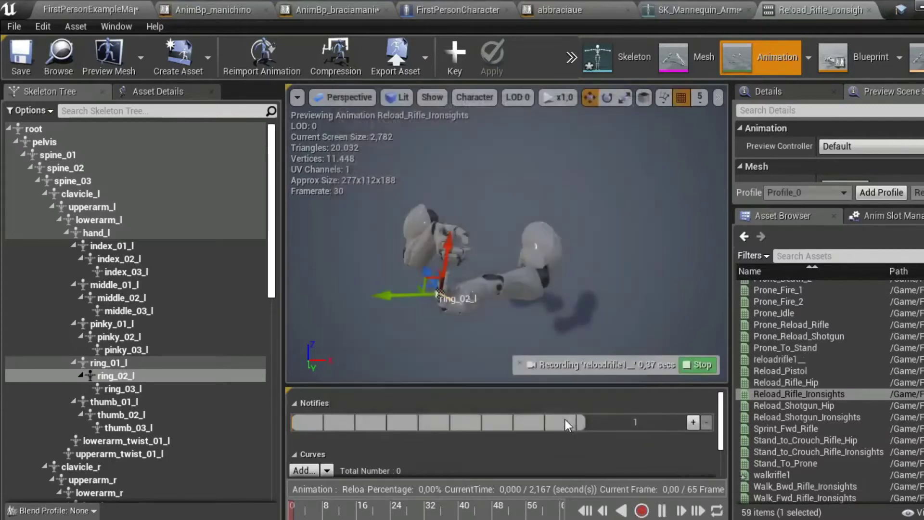
click(661, 510)
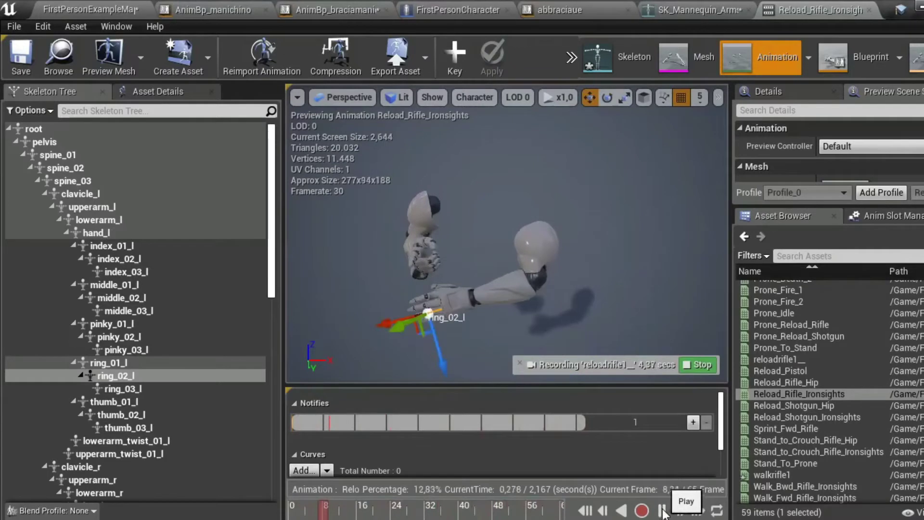
drag(478, 276, 534, 272)
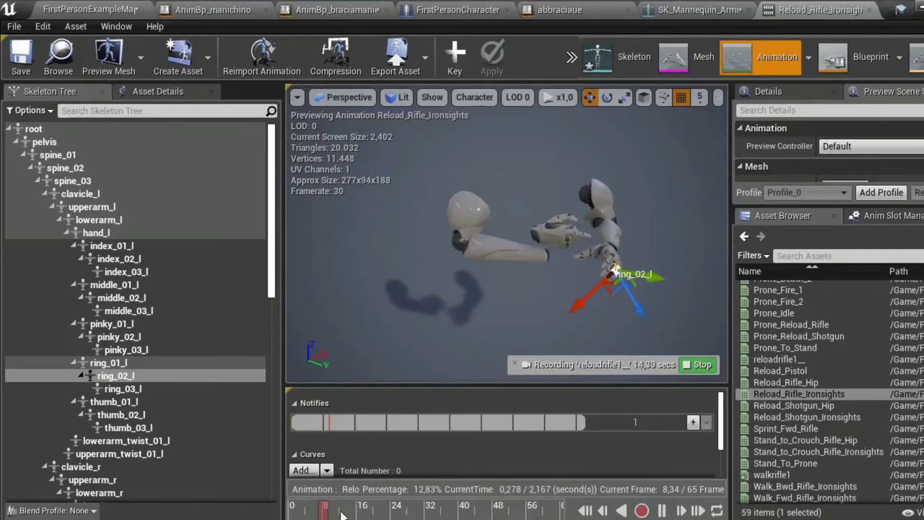
click(697, 364)
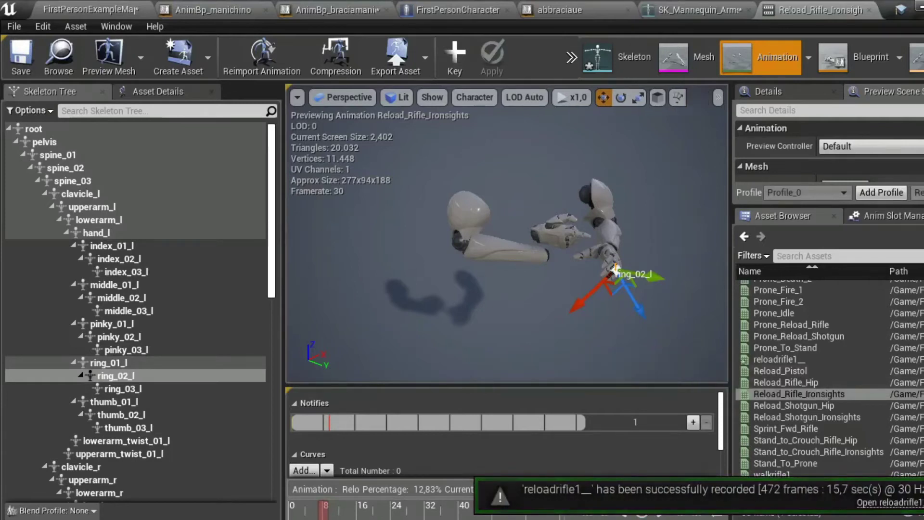
Scrub the reload preview from about frame 40 to the clip's end.
drag(313, 516, 462, 515)
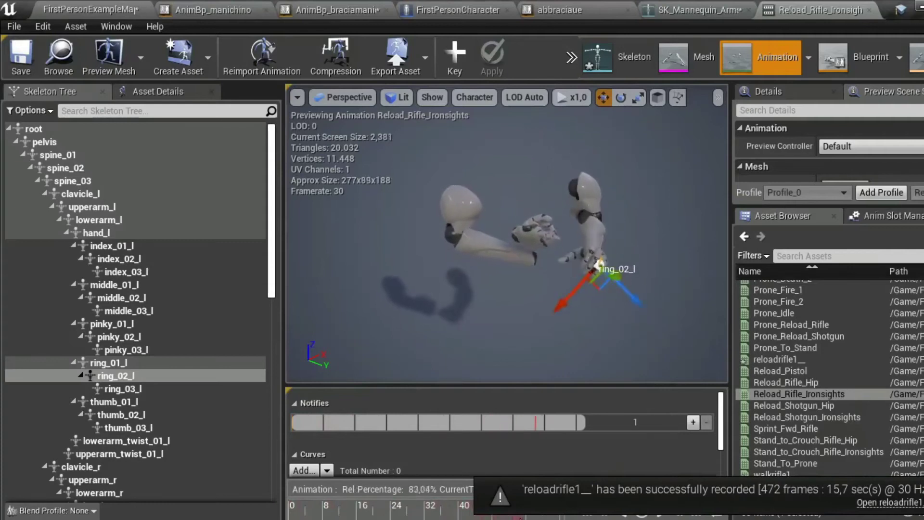
drag(463, 515, 567, 515)
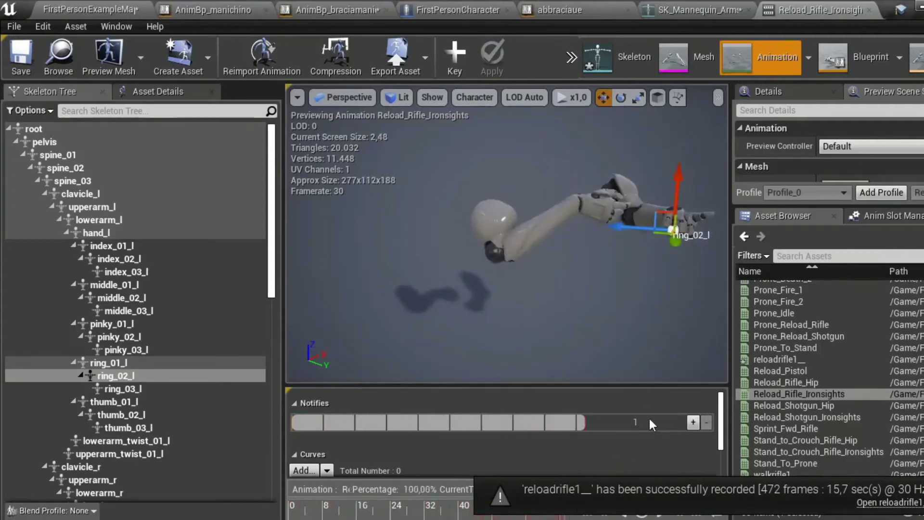
scroll(645, 334, down, 2)
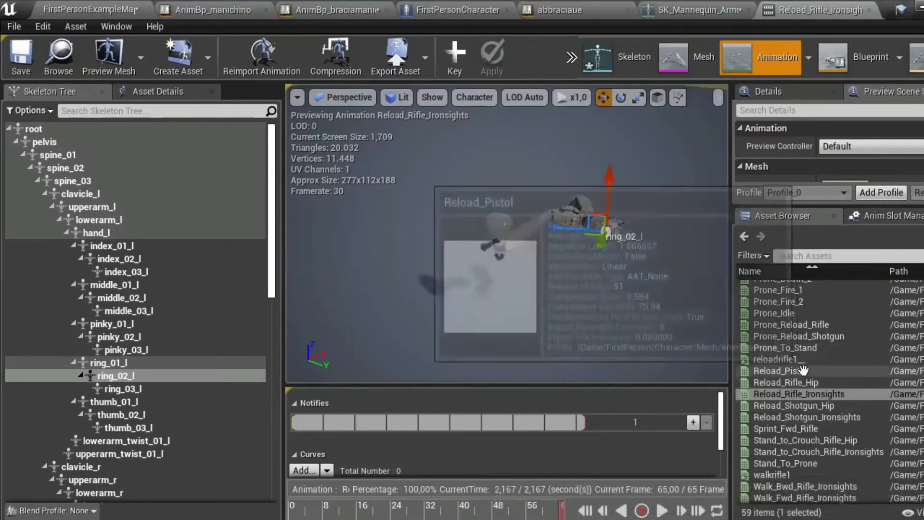
Browse the Asset Browser animations and select Fire_Rifle_Ironsights.
mouse_move(791, 426)
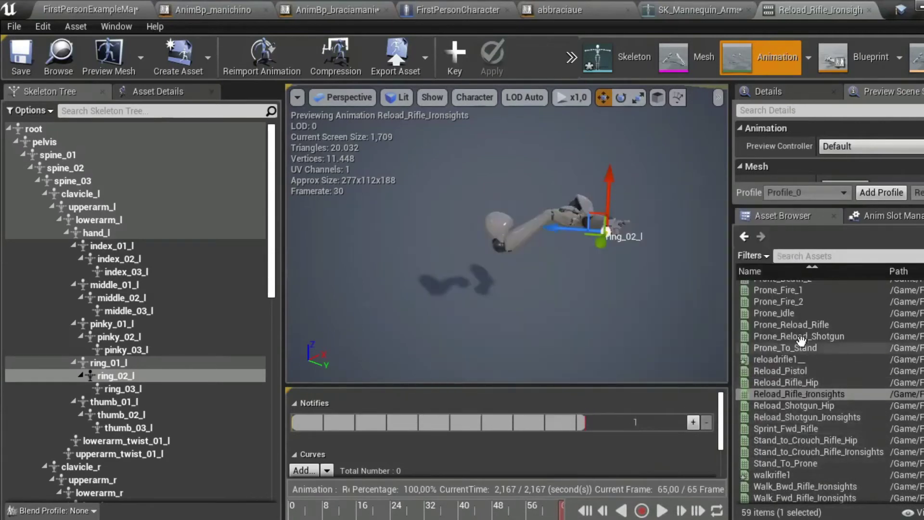
scroll(800, 317, up, 2)
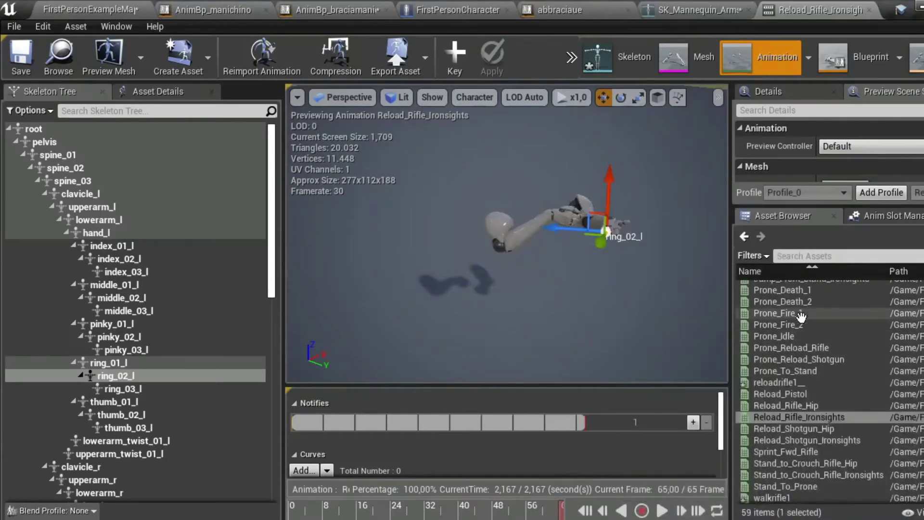
mouse_move(801, 325)
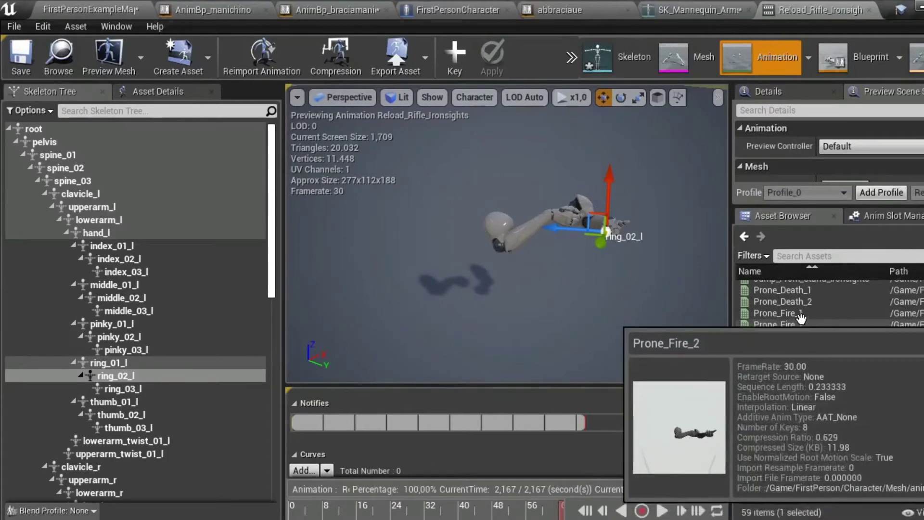
mouse_move(804, 367)
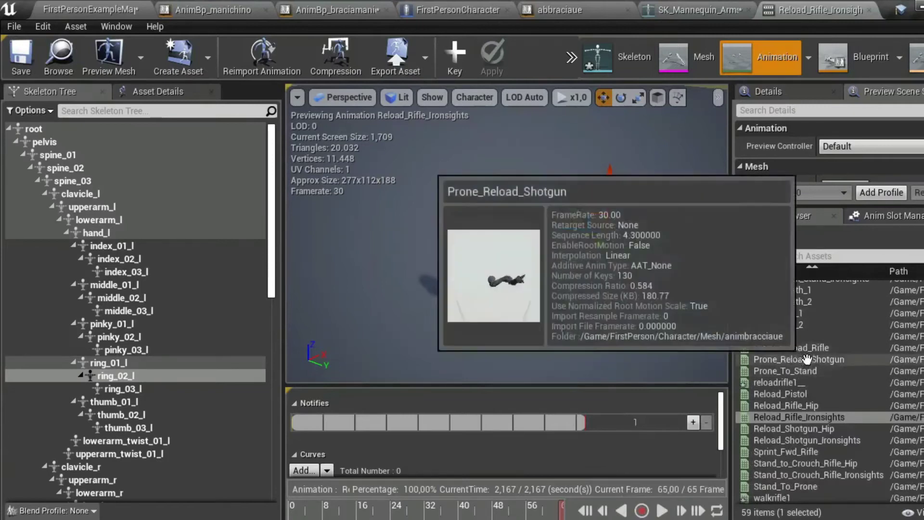
mouse_move(813, 391)
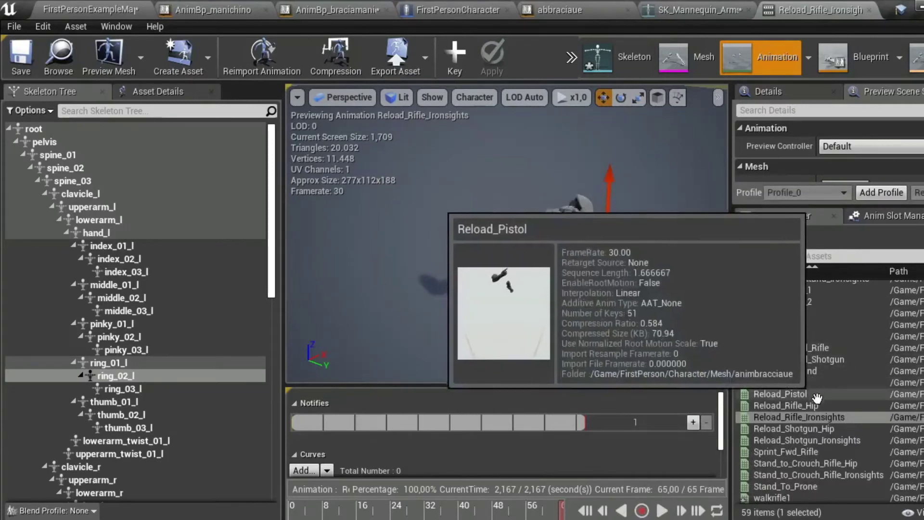
mouse_move(818, 406)
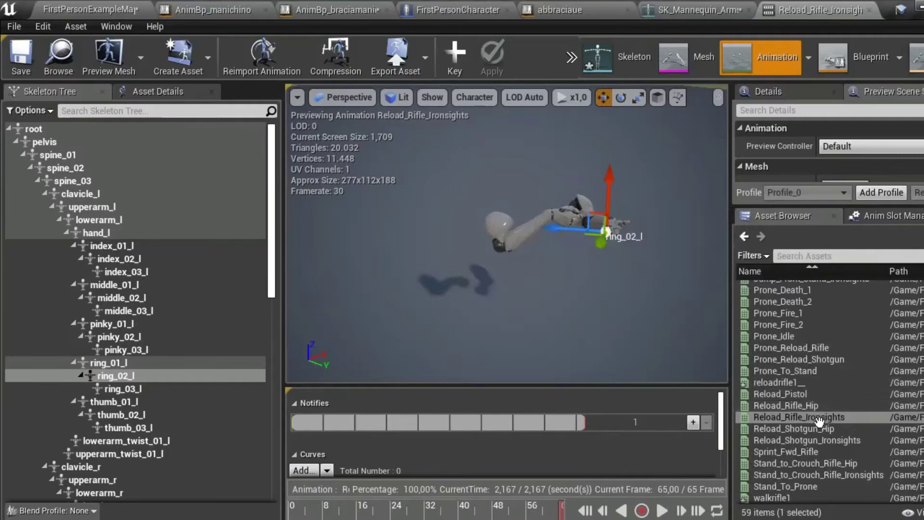
mouse_move(822, 429)
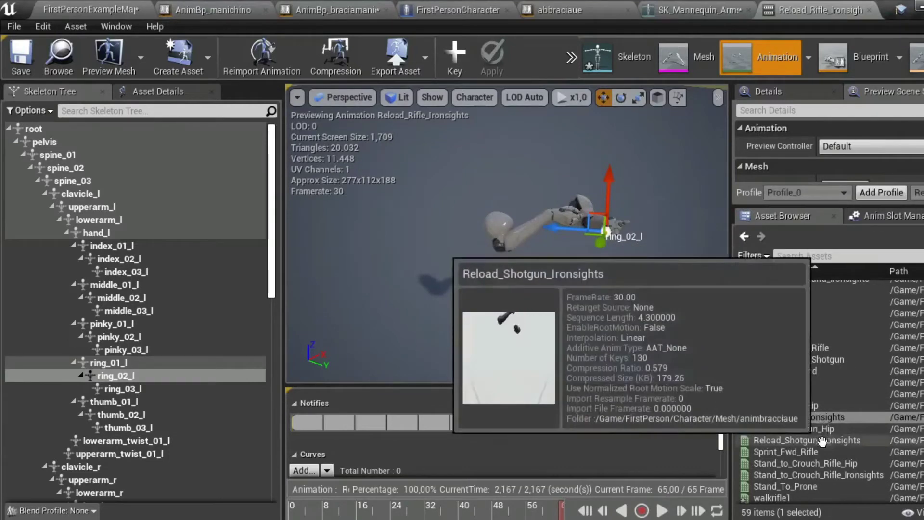
mouse_move(814, 474)
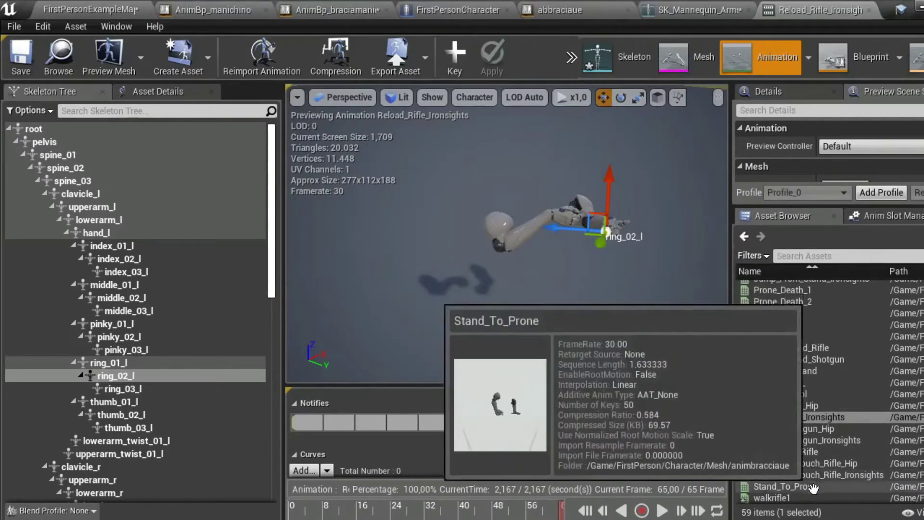
scroll(813, 492, down, 2)
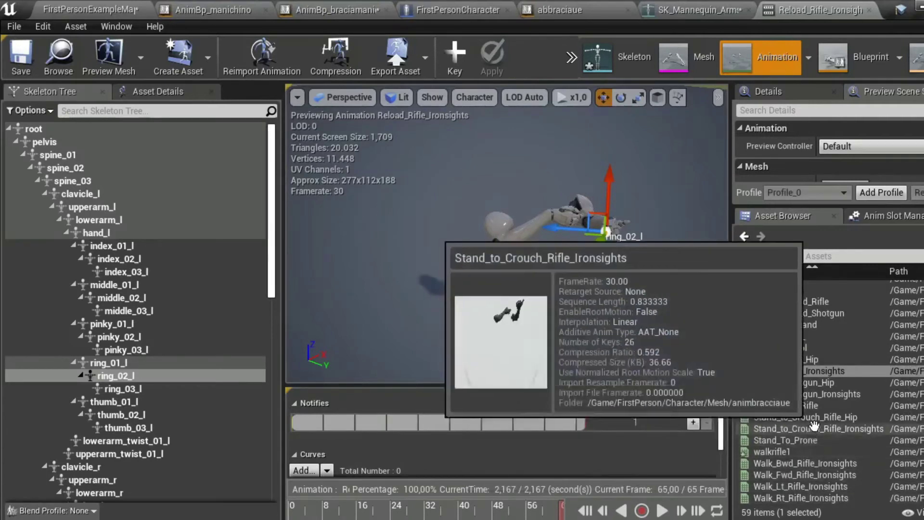
scroll(814, 396, up, 1)
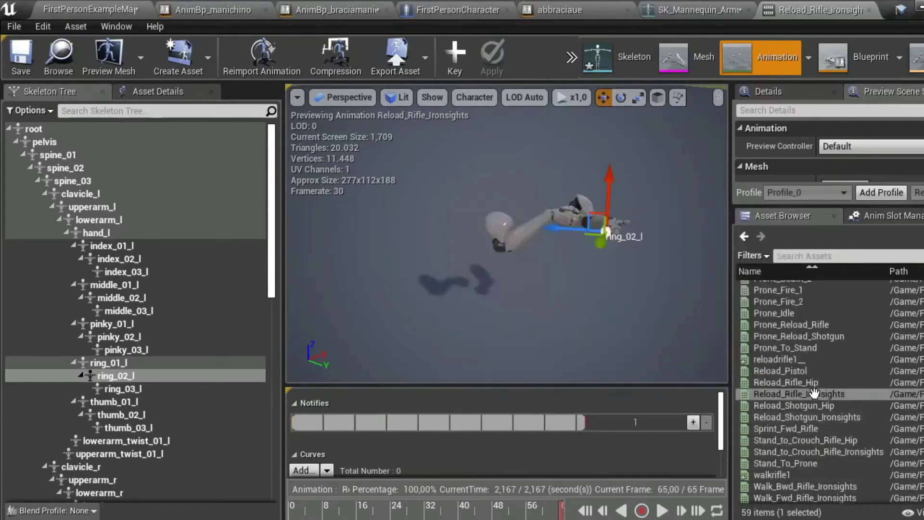
scroll(813, 430, up, 5)
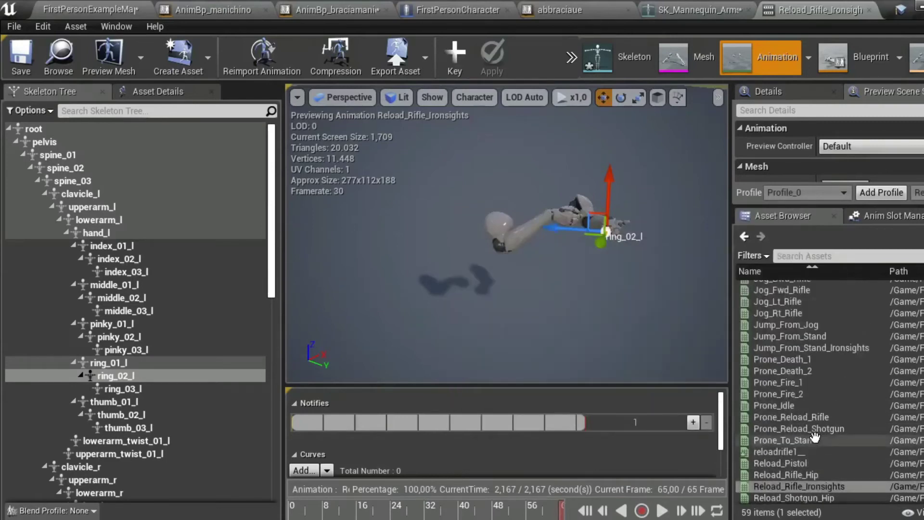
scroll(813, 436, up, 2)
scroll(813, 436, up, 2)
scroll(813, 436, up, 3)
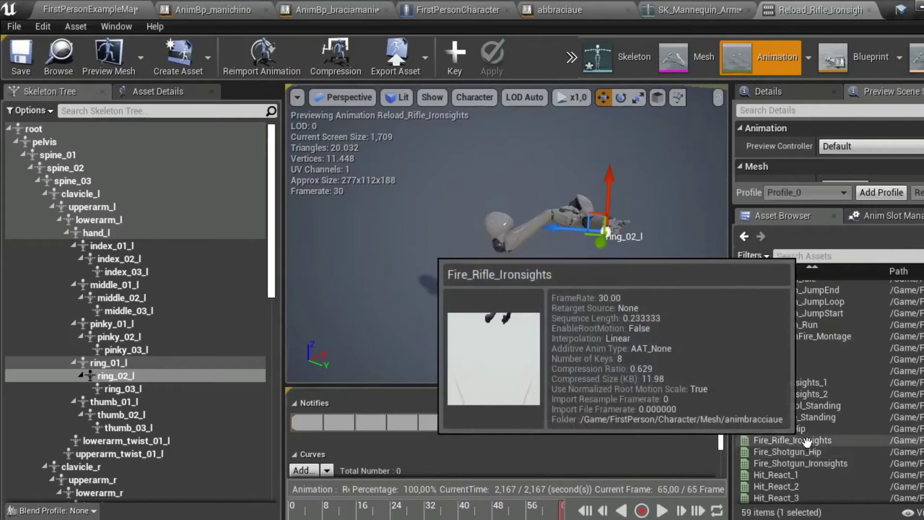
click(807, 441)
Open Fire_Rifle_Ironsights and record it while playing as firerifle1_, then stop to save.
double_click(807, 441)
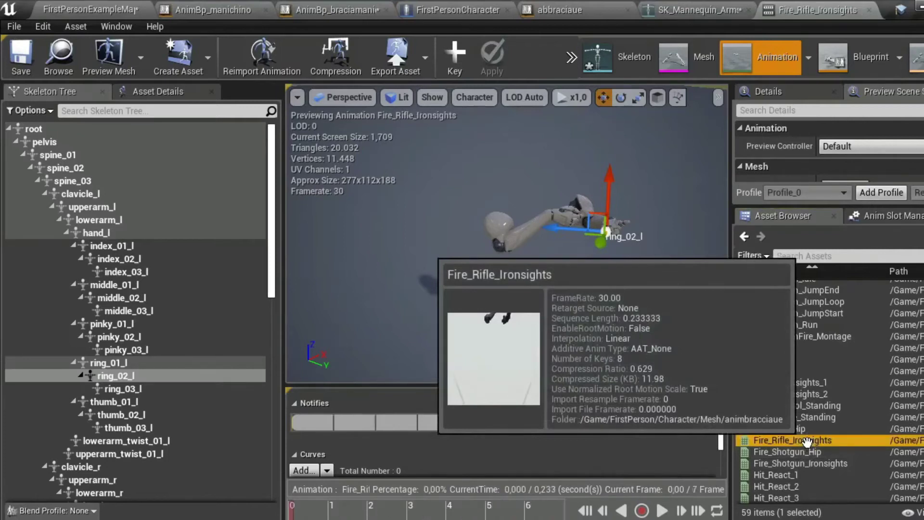
click(642, 510)
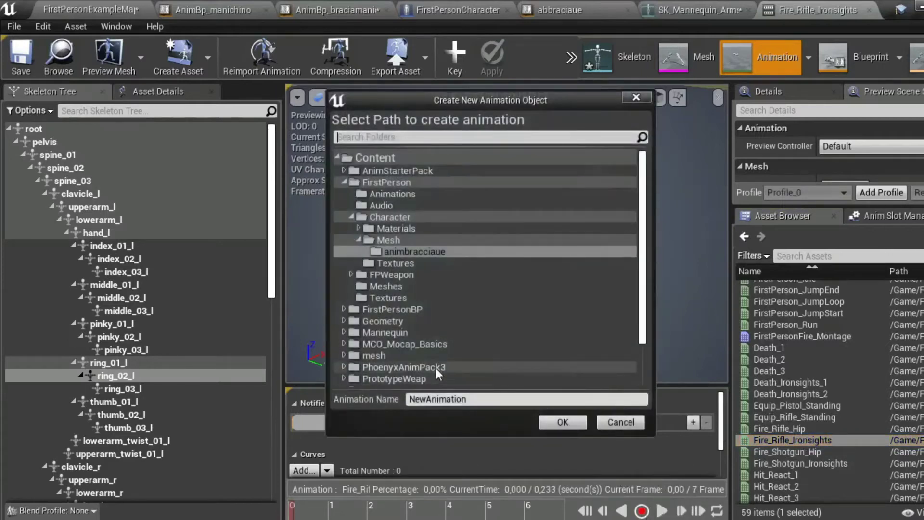
drag(483, 400, 390, 401)
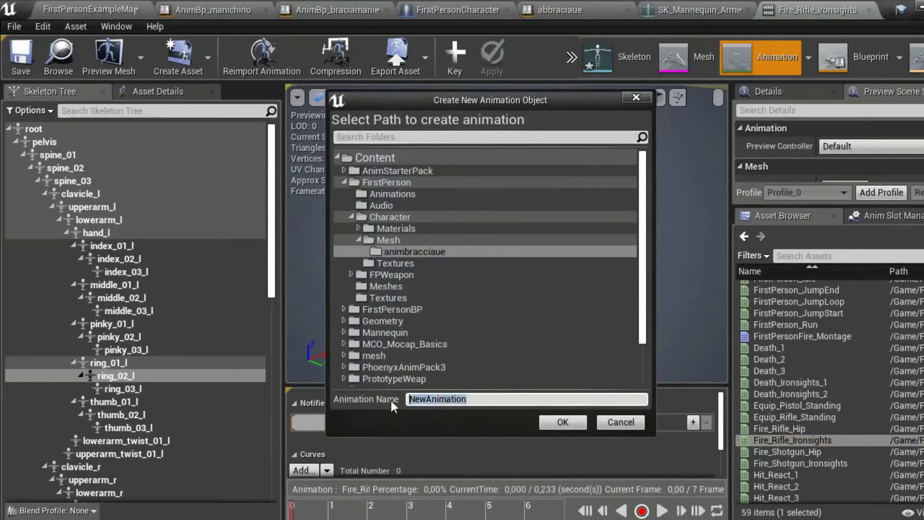
text(firerifle1_)
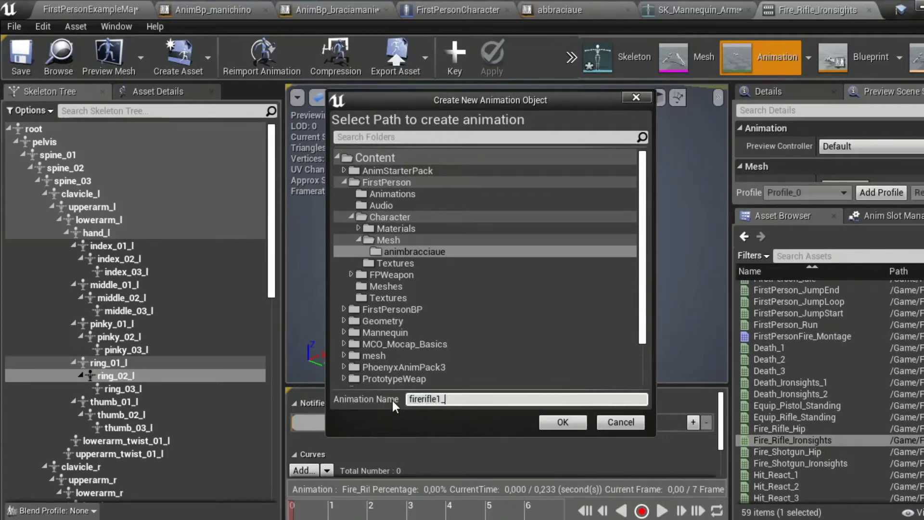
click(572, 424)
click(661, 510)
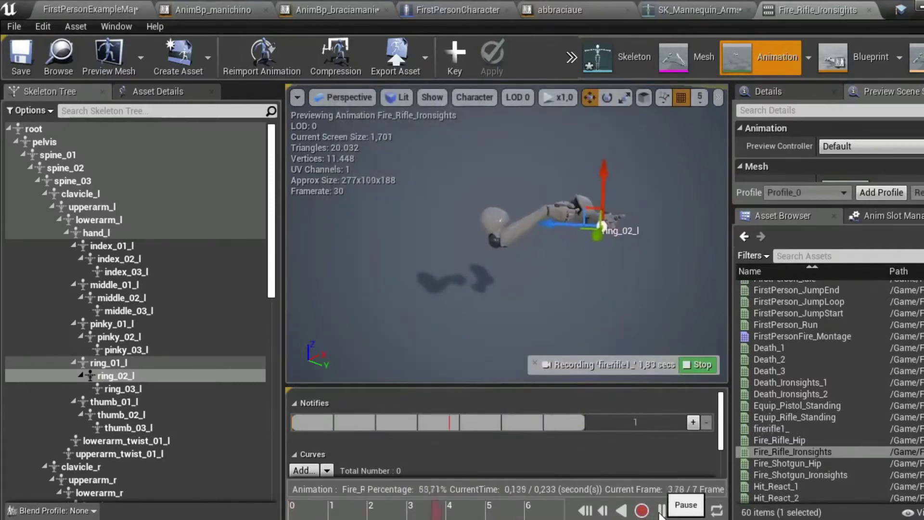
click(707, 366)
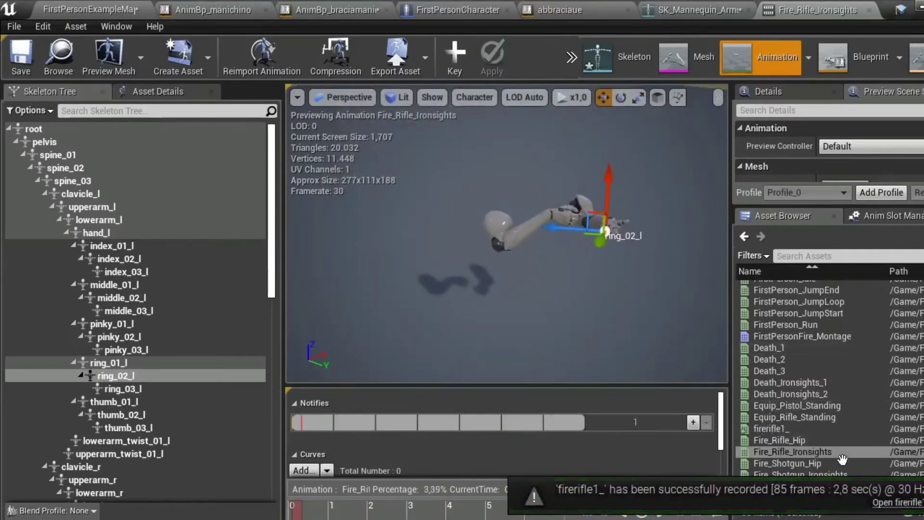
scroll(820, 430, down, 2)
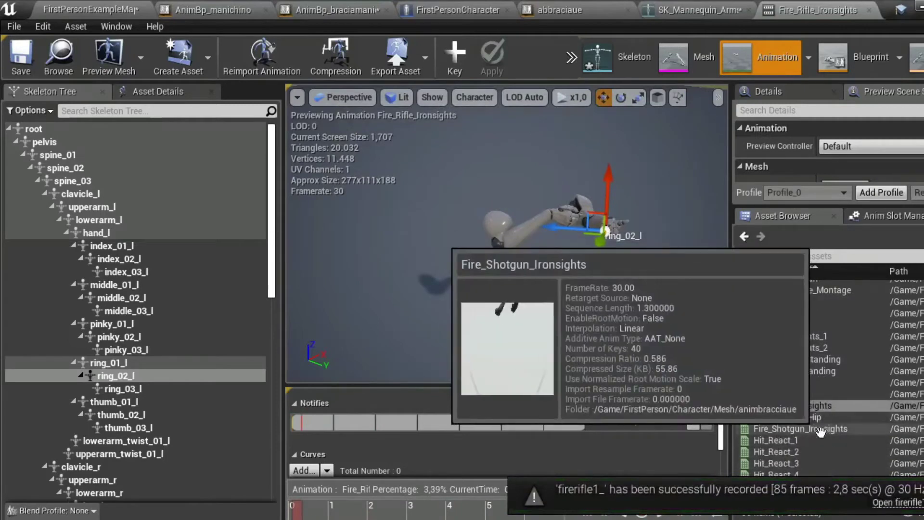
Open Fire_Shotgun_Ironsights and record it as fireshootgun1_, then stop to save.
double_click(821, 429)
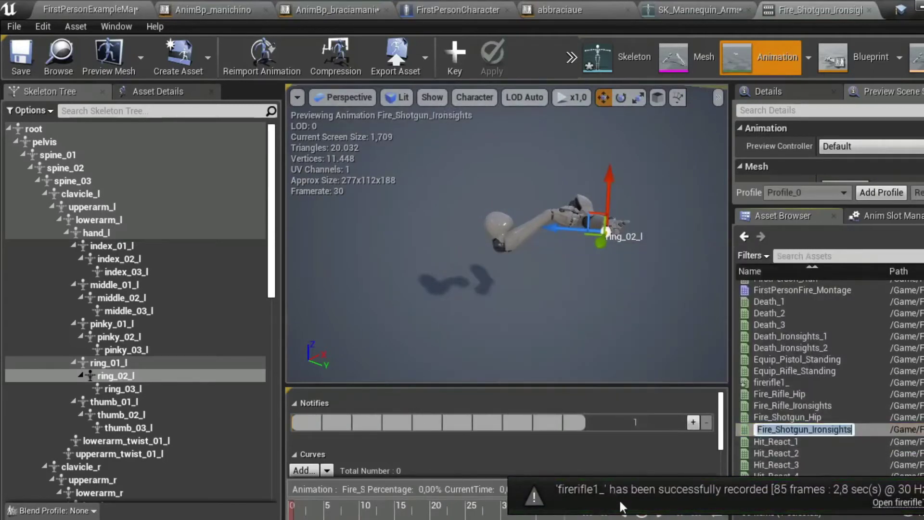
click(643, 514)
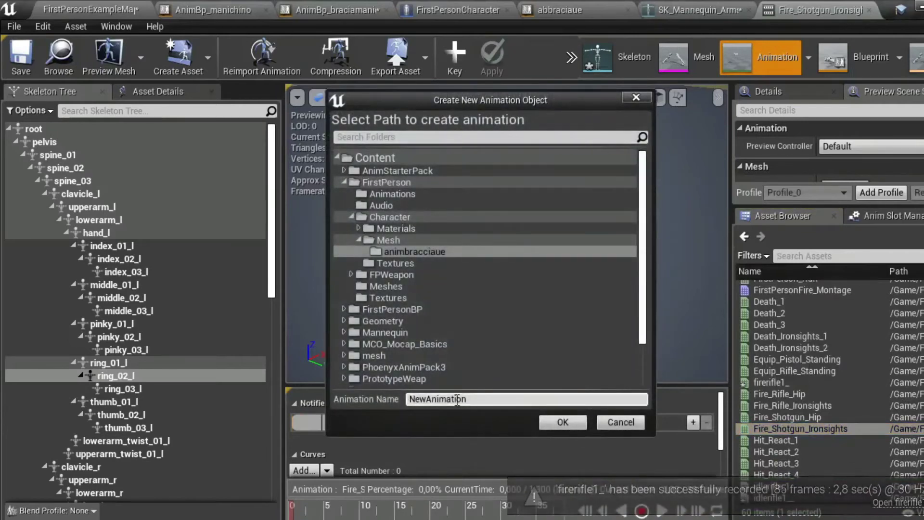
click(433, 398)
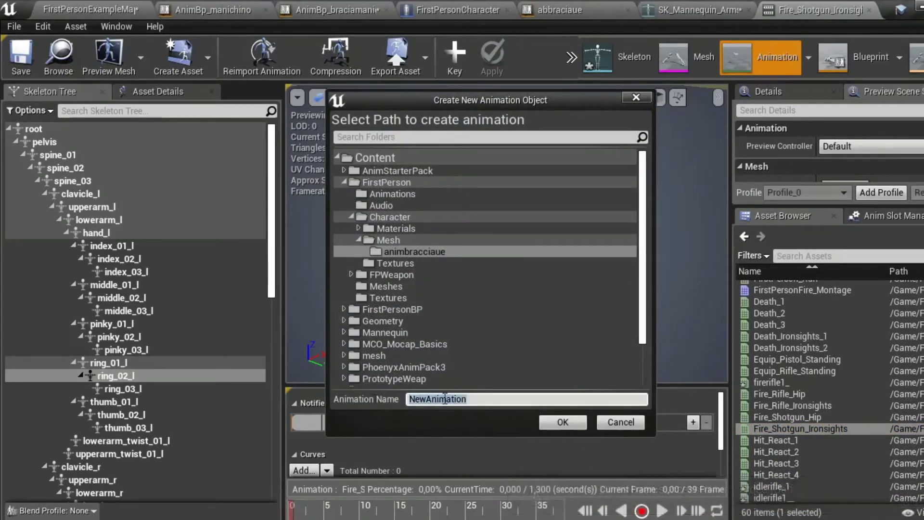
text(fireshootgun1_)
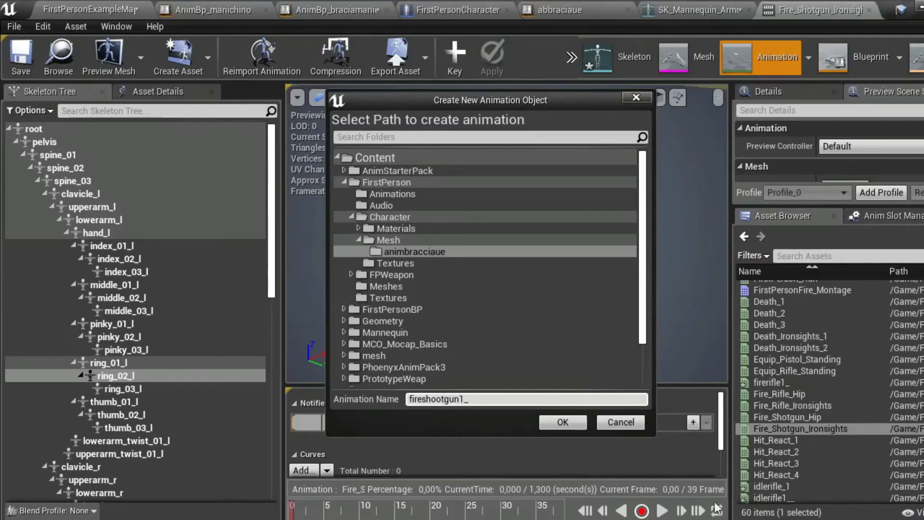
click(563, 422)
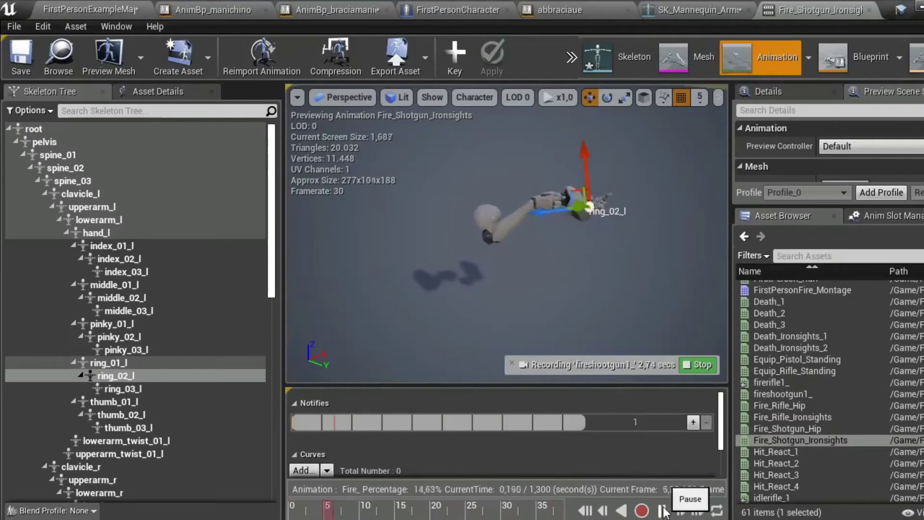
click(701, 364)
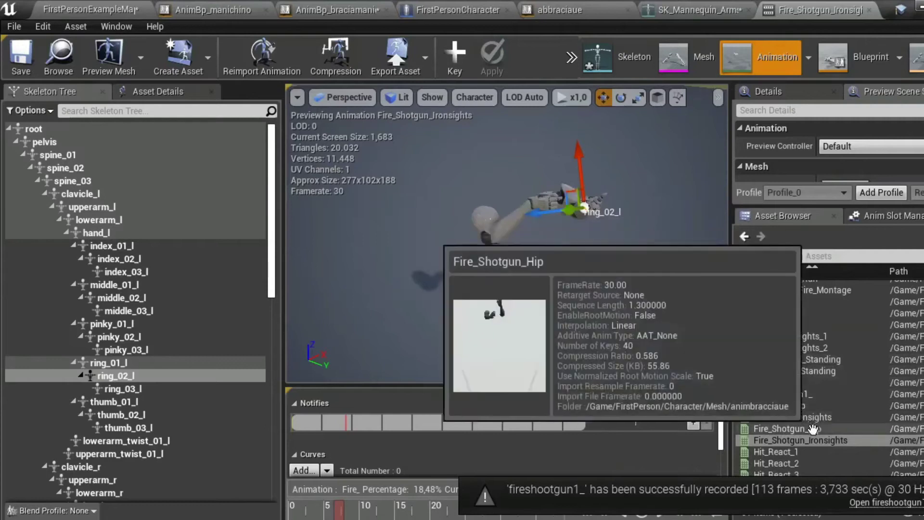
scroll(806, 438, up, 2)
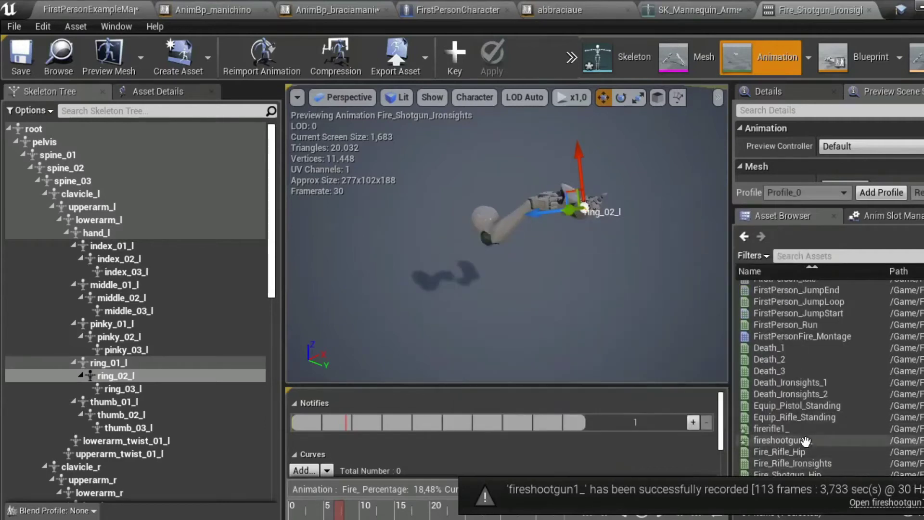
scroll(806, 440, up, 2)
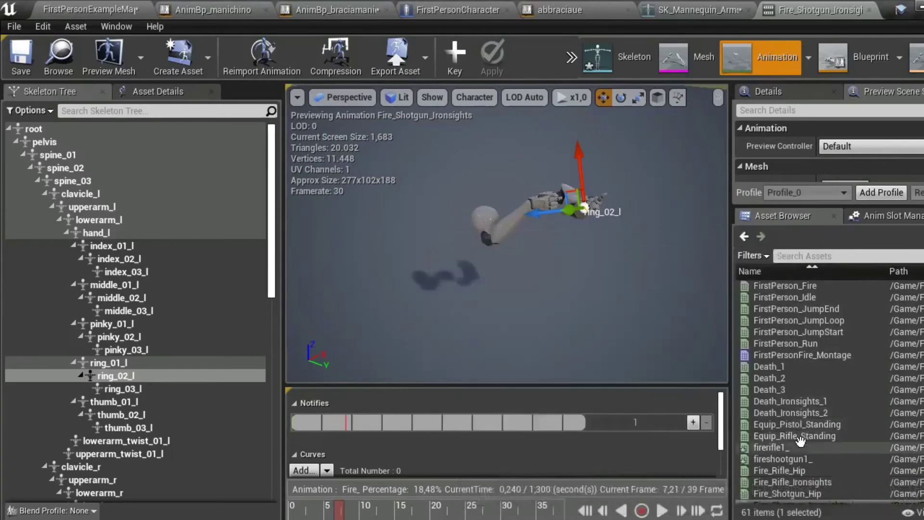
scroll(800, 440, down, 2)
scroll(799, 441, down, 2)
scroll(800, 440, down, 1)
scroll(800, 439, down, 1)
scroll(799, 439, down, 2)
scroll(799, 437, down, 1)
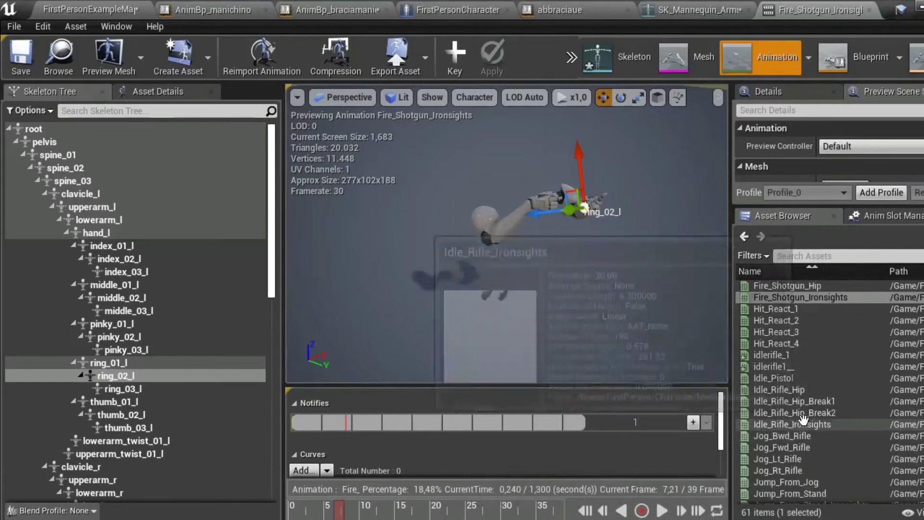
scroll(800, 439, down, 1)
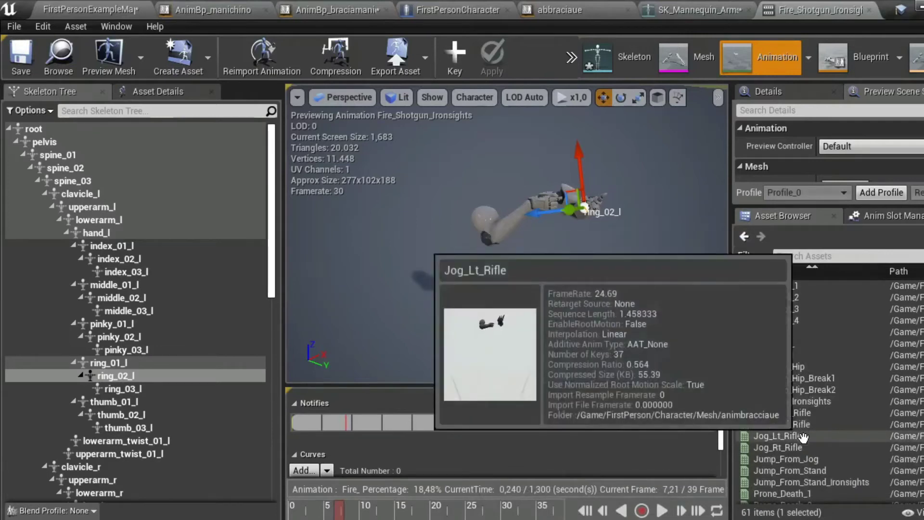
mouse_move(802, 449)
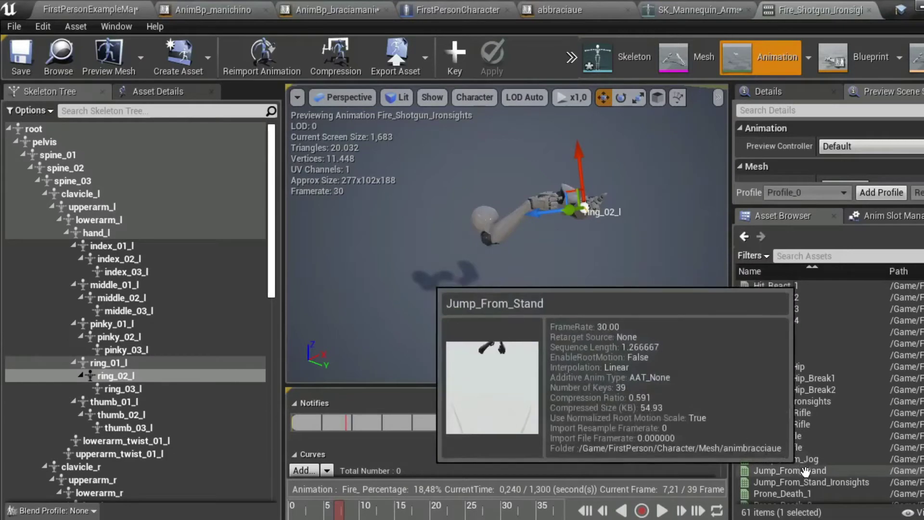
scroll(805, 476, down, 2)
scroll(805, 476, down, 4)
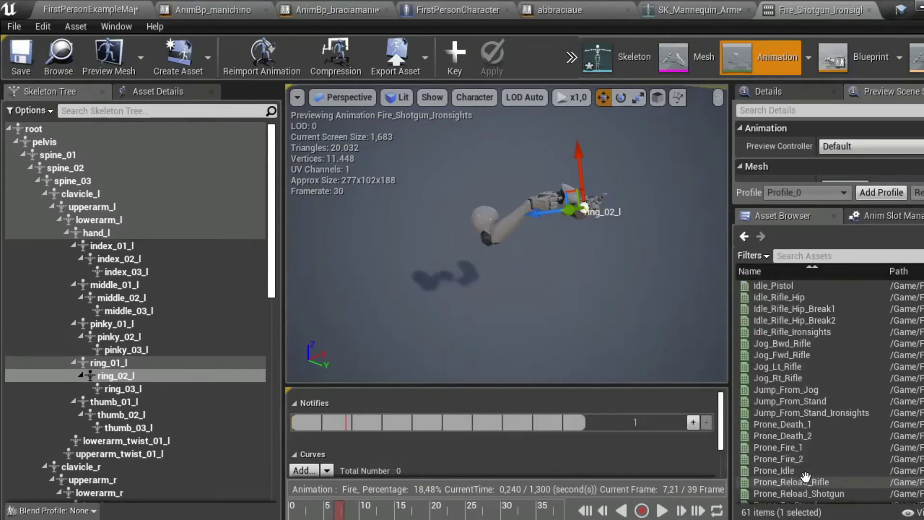
scroll(805, 476, down, 2)
mouse_move(806, 474)
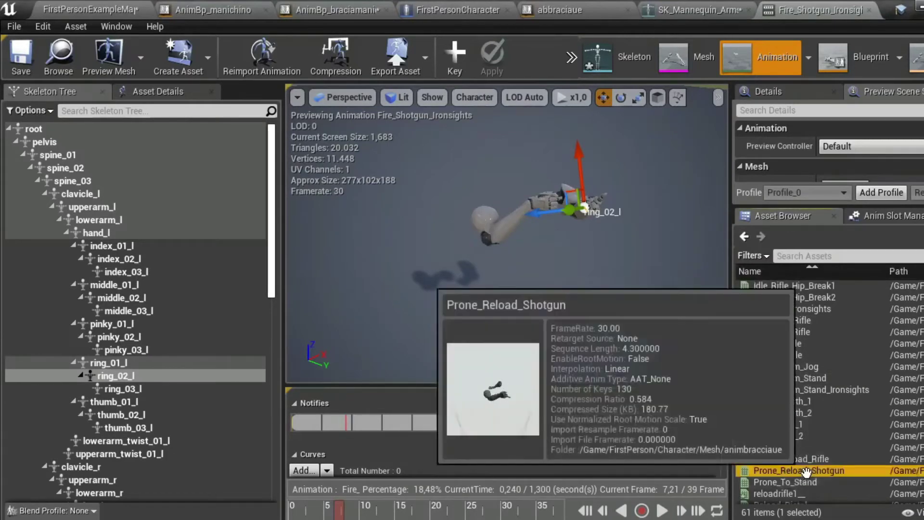
Preview Prone_Reload_Shotgun, then cancel the new recording.
double_click(806, 473)
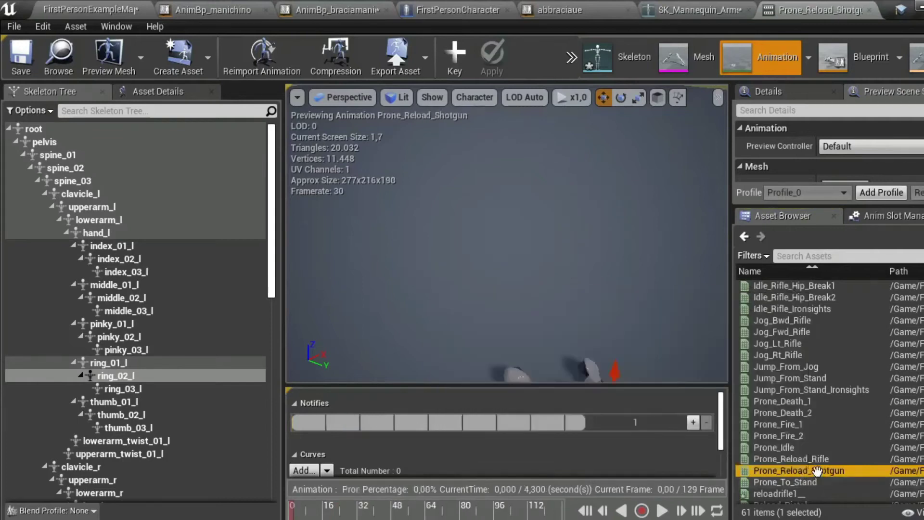
click(641, 511)
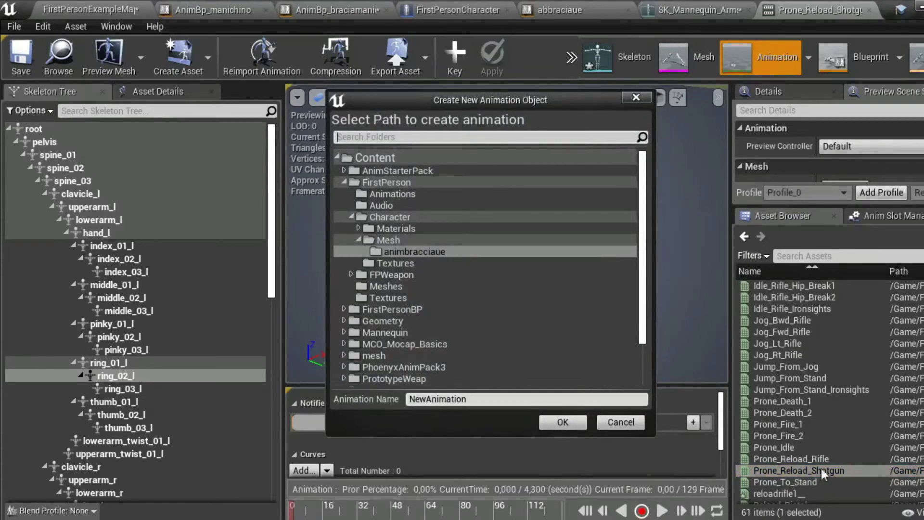
click(640, 422)
Frame the selected bone and preview Reload_Shotgun_Hip instead.
key(f)
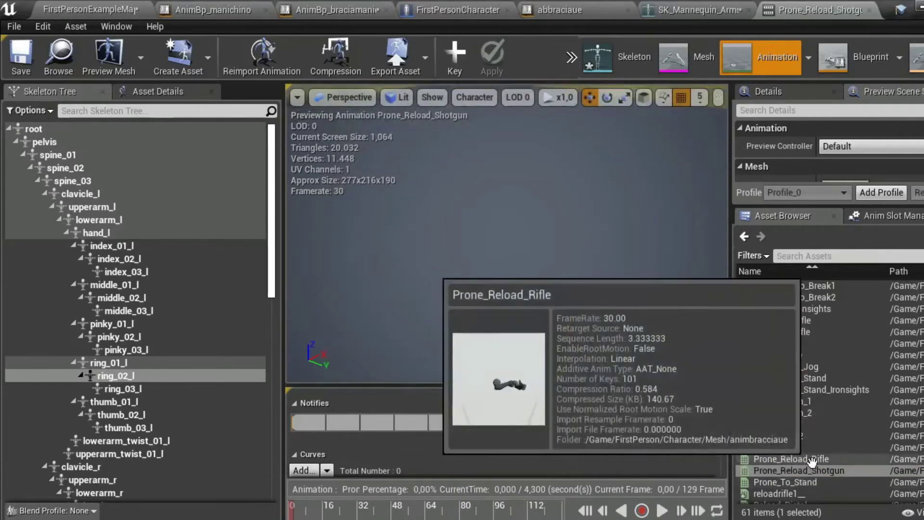
scroll(812, 462, down, 2)
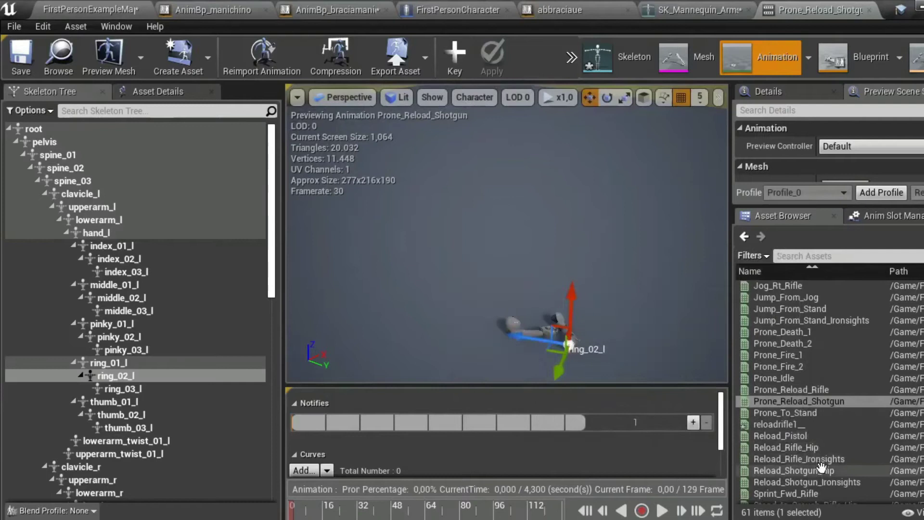
click(820, 473)
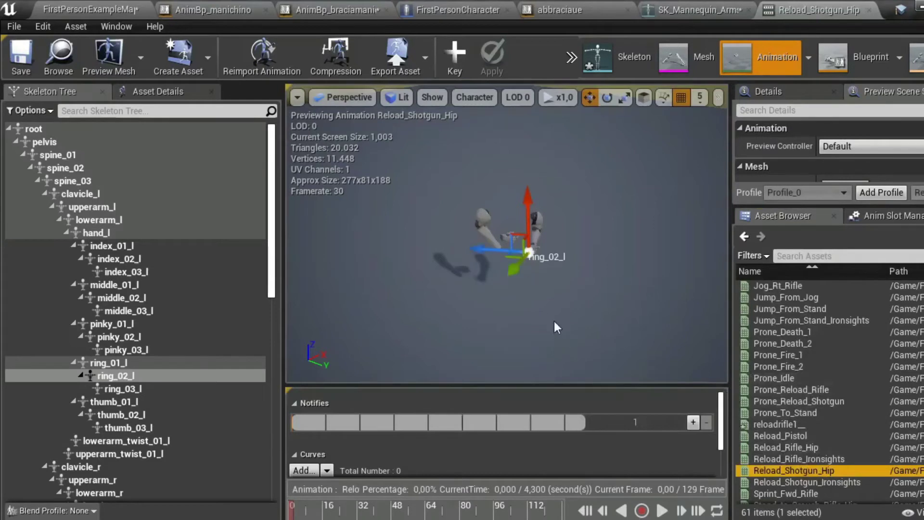
Record about 5 seconds of the Reload_Shotgun_Hip preview as the new animation reloadshotgun1_.
click(641, 510)
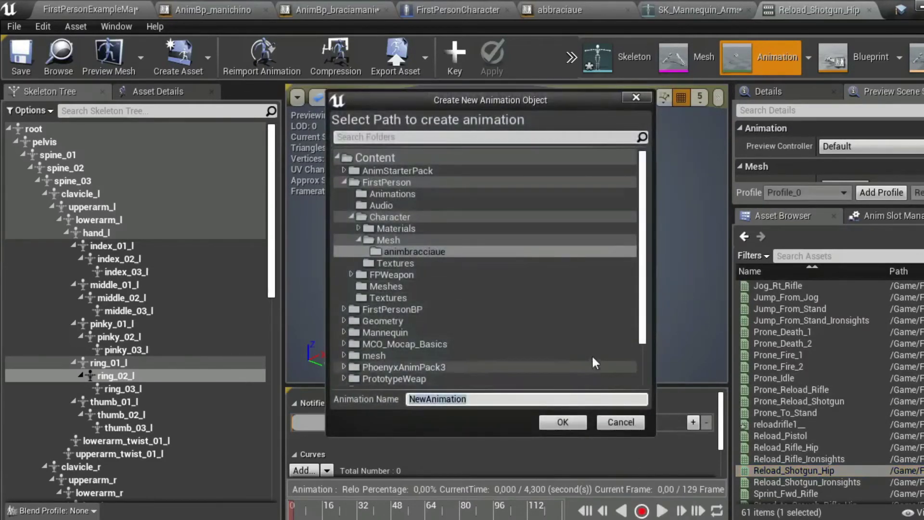
text(re)
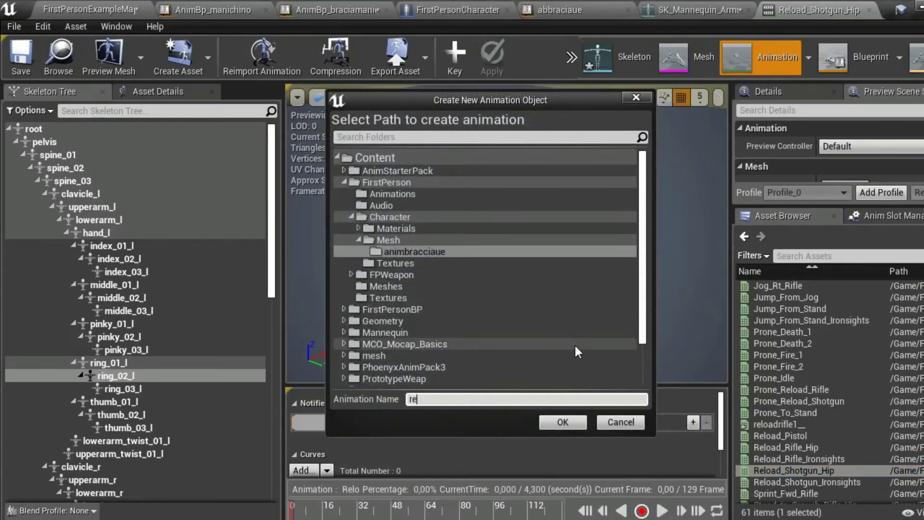
text(loadshotgun1_)
click(562, 422)
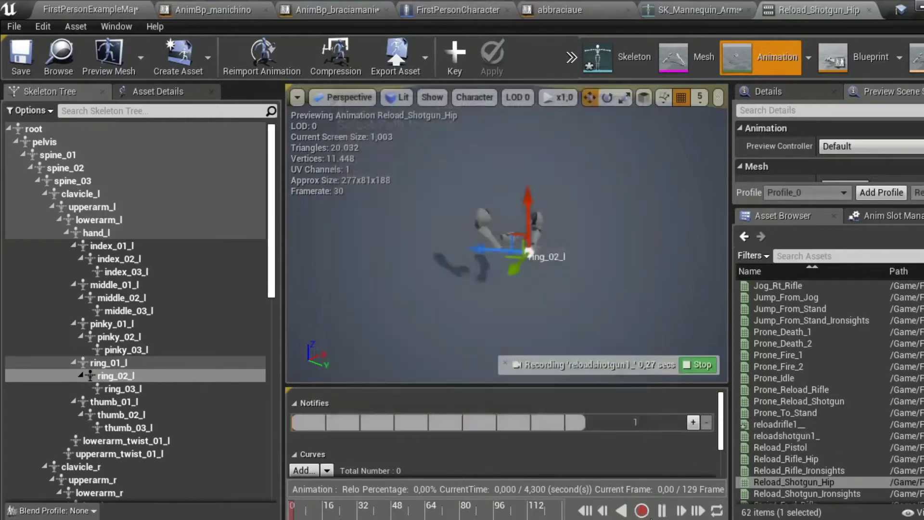
click(661, 511)
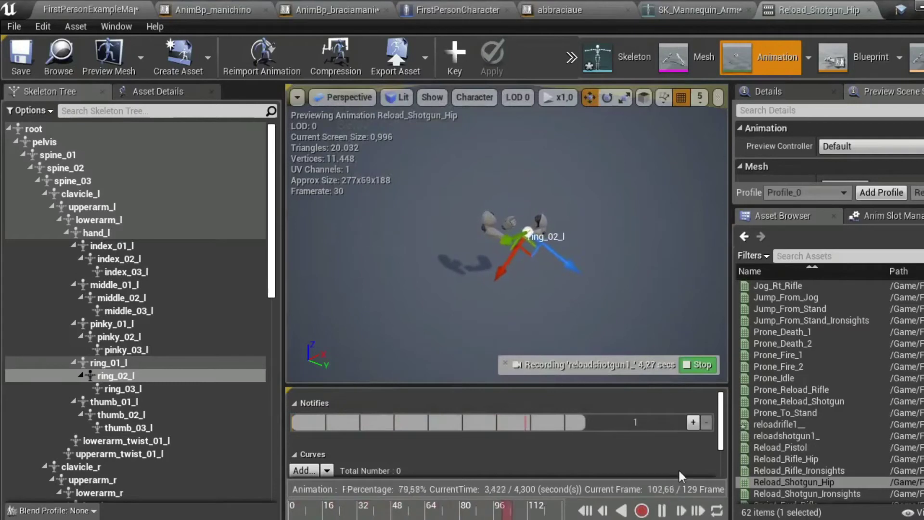
click(697, 364)
Select several left-hand finger and arm bones in the Skeleton Tree, ending on hand_l.
scroll(491, 257, up, 5)
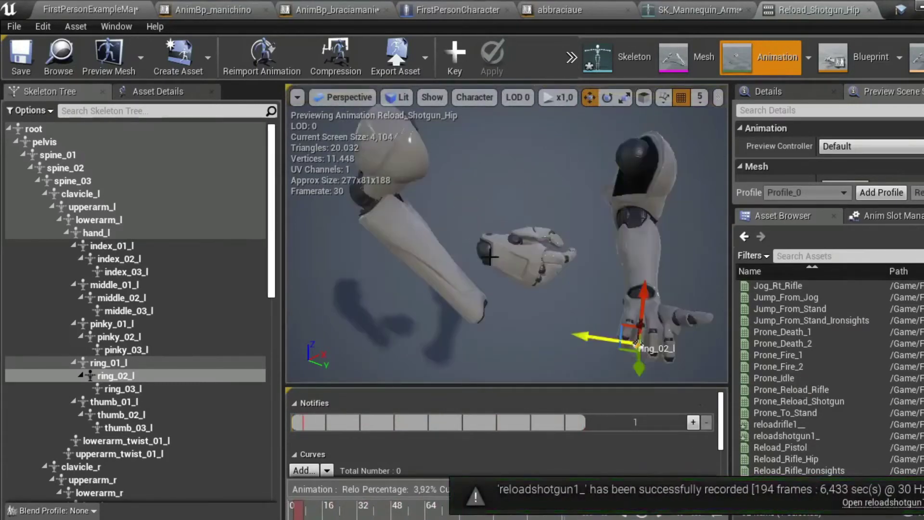
click(473, 305)
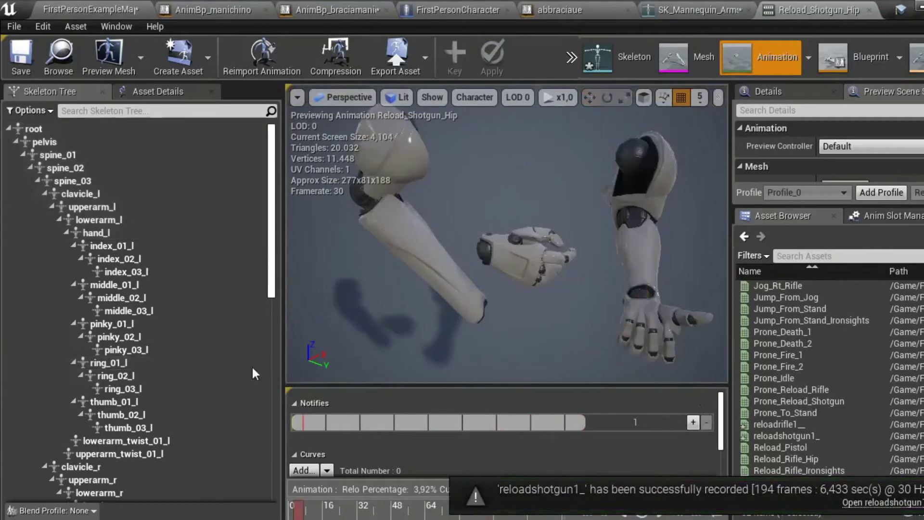
click(131, 415)
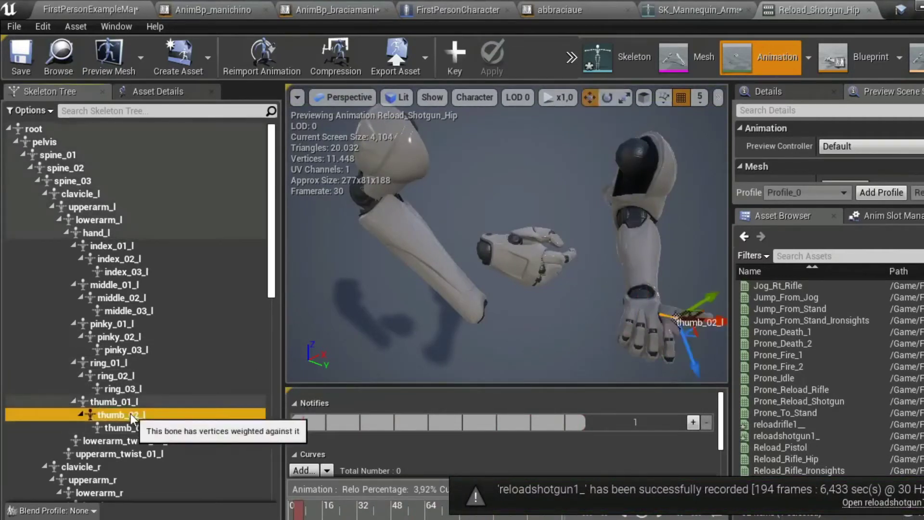
click(128, 402)
click(125, 388)
click(121, 376)
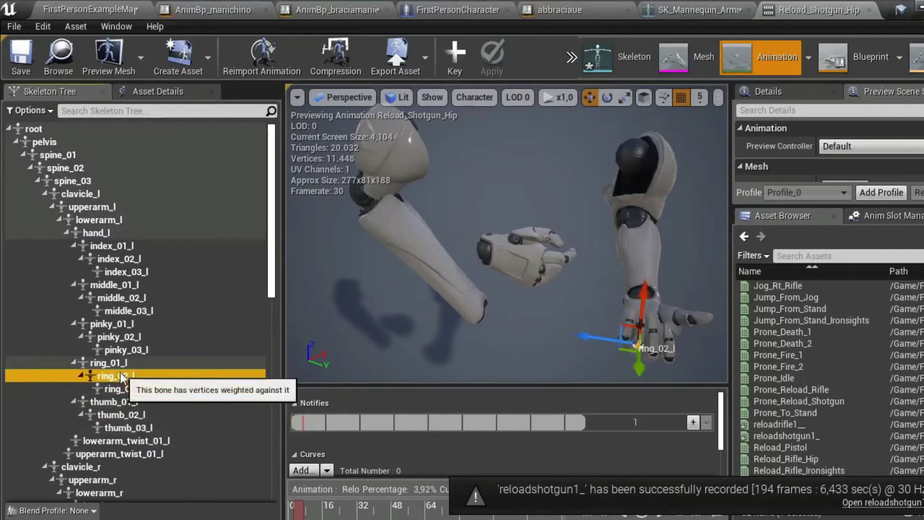
click(121, 349)
click(116, 362)
click(122, 401)
click(129, 415)
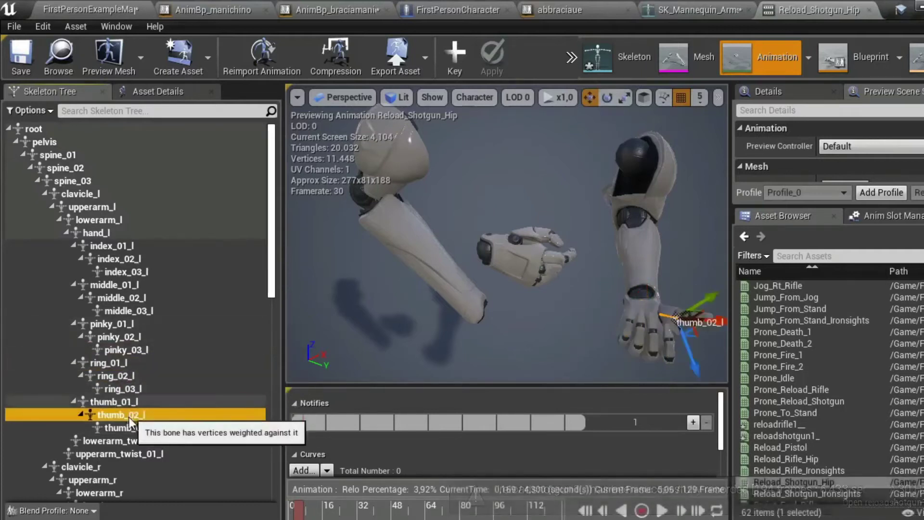
click(128, 441)
click(121, 455)
click(109, 467)
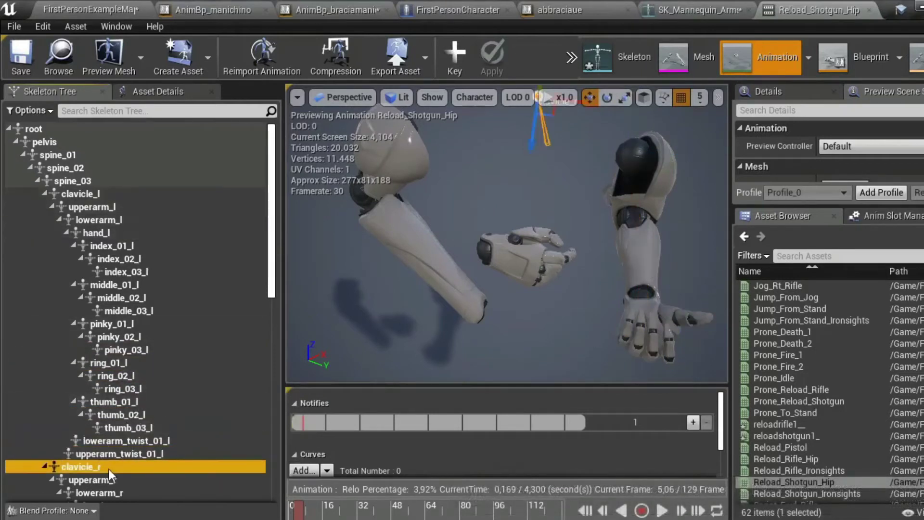
click(122, 257)
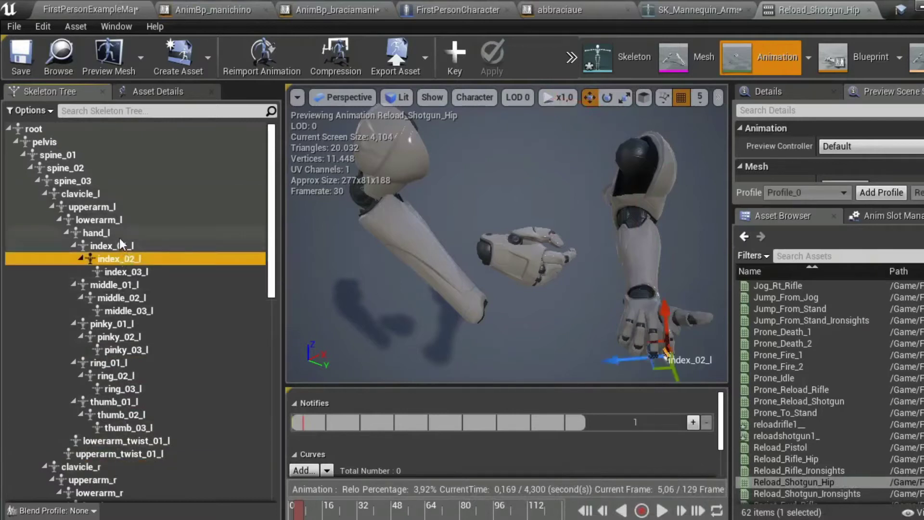
click(119, 236)
Rotate the right forearm lowerarm_r upward and move the hand_r bone downward.
click(390, 201)
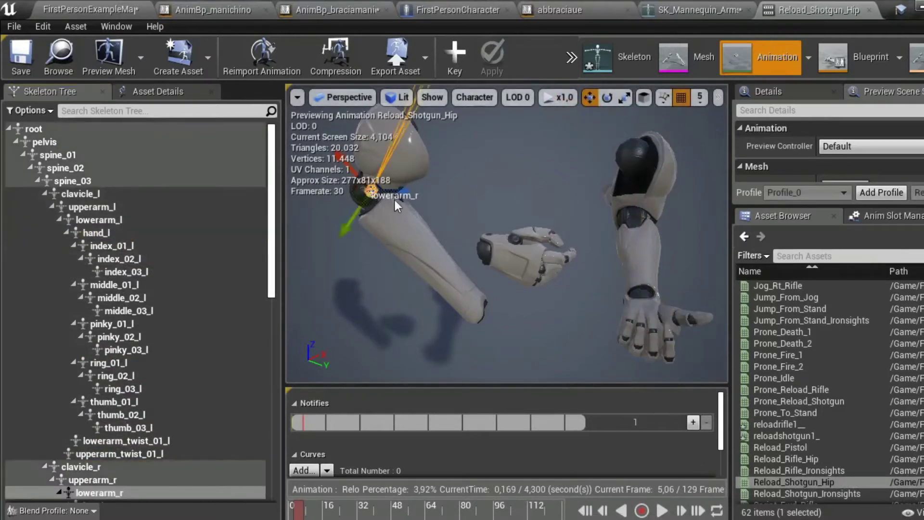
click(606, 99)
drag(436, 207, 423, 139)
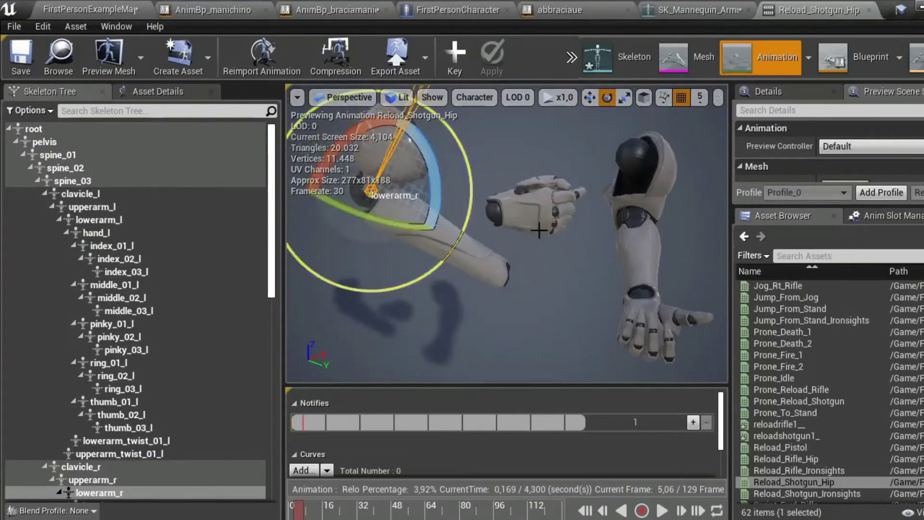
click(523, 212)
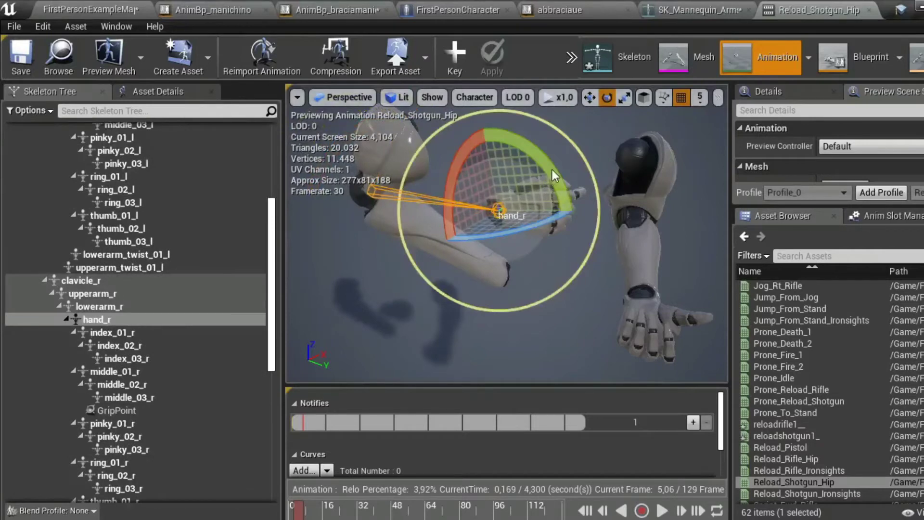
click(589, 97)
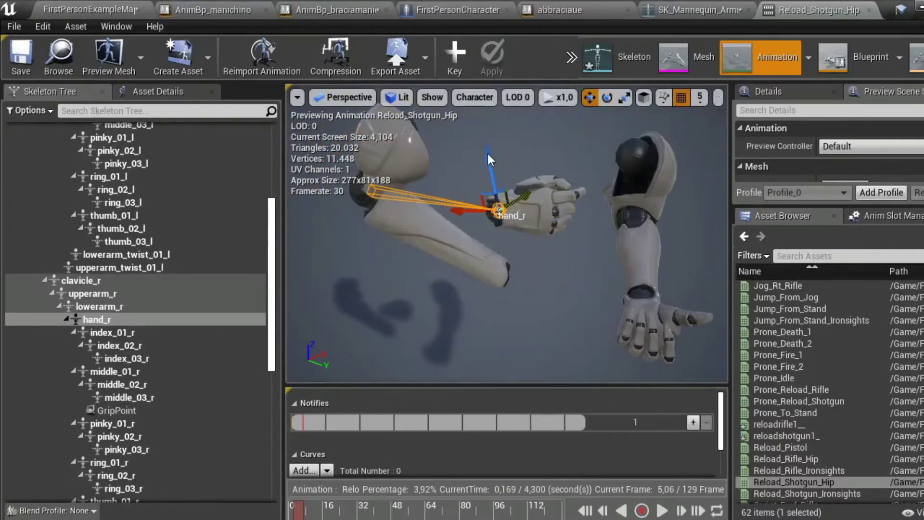
drag(492, 180, 514, 230)
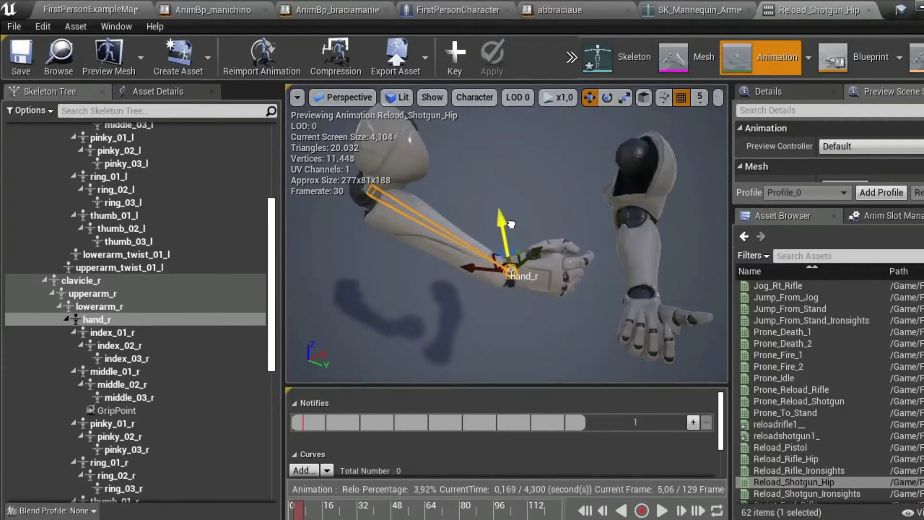
Rotate hand_r by 15 degrees and start recording another new animation.
mouse_move(560, 253)
right_down()
mouse_move(529, 231)
mouse_move(583, 241)
right_up()
click(584, 239)
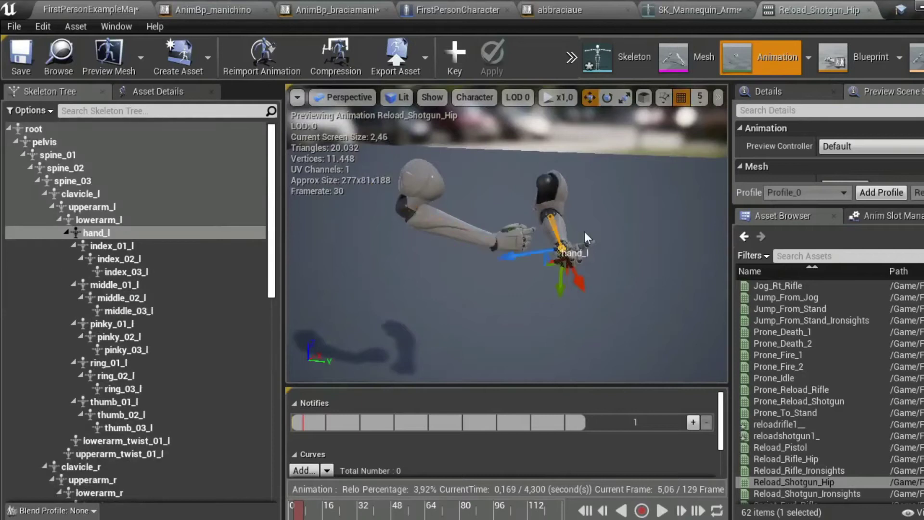
click(497, 244)
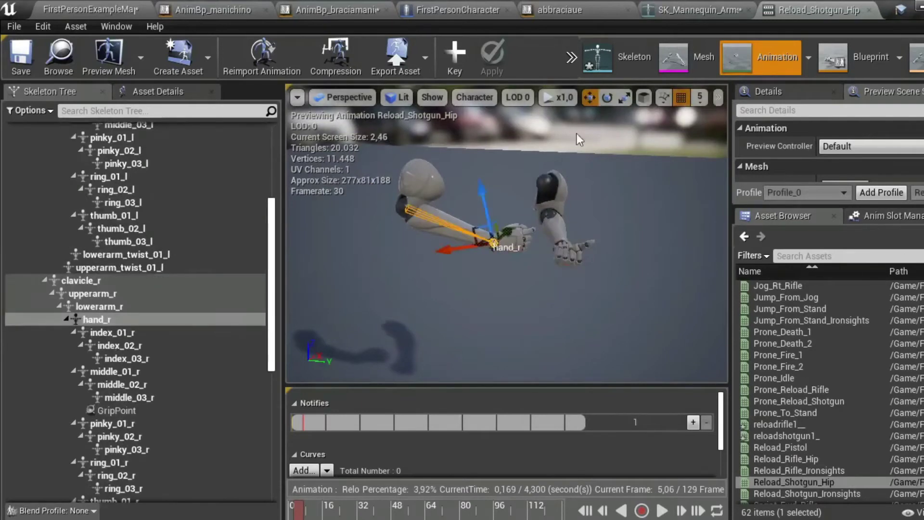
click(608, 98)
mouse_move(542, 194)
mouse_down()
mouse_move(522, 238)
mouse_move(583, 278)
mouse_up()
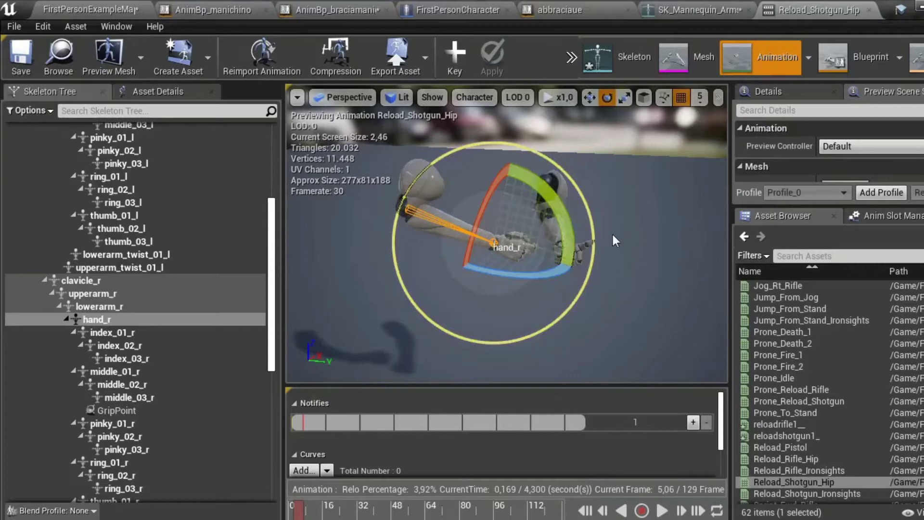
click(642, 510)
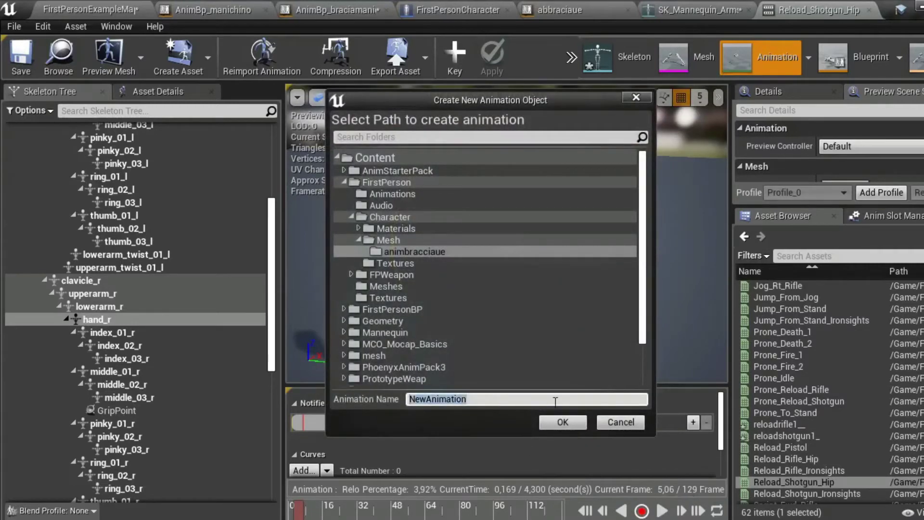
Record the Reload_Shotgun_Hip playback as reload1shotgun_, a 204-frame, 6.767-second clip.
text(reload1shotgun_)
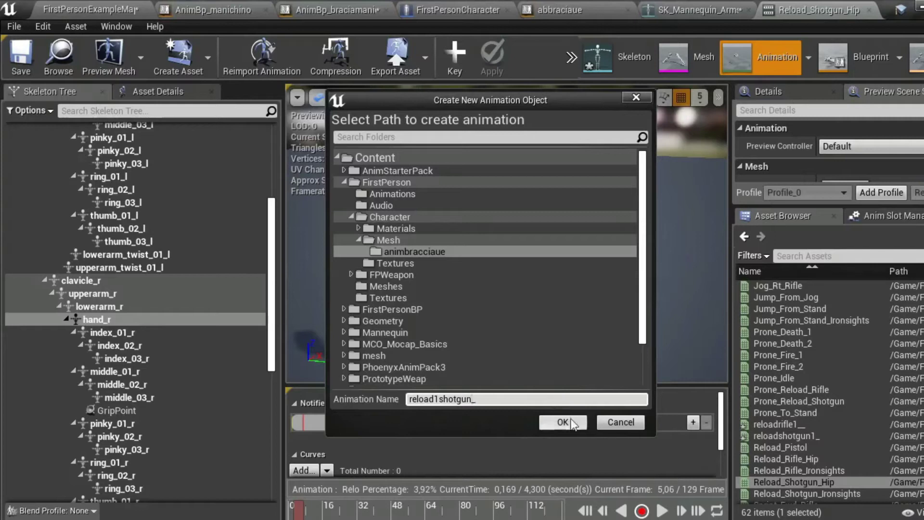
click(563, 423)
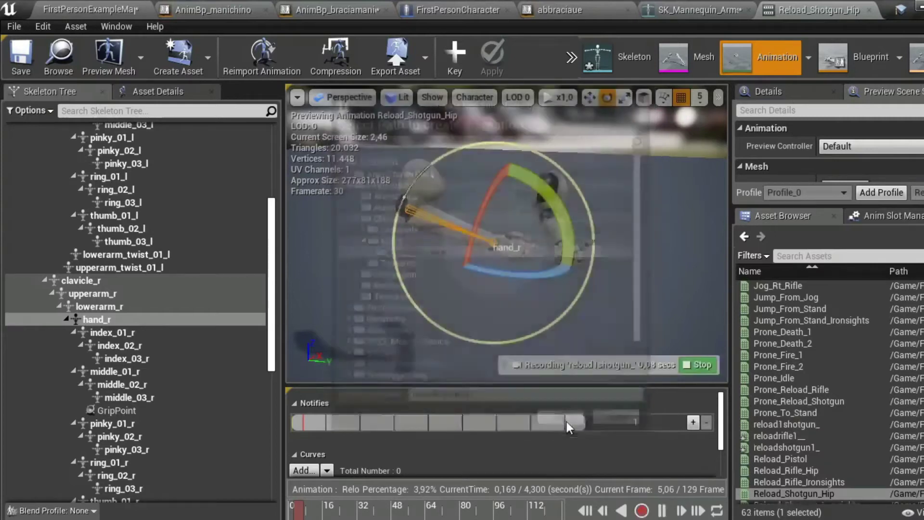
click(661, 510)
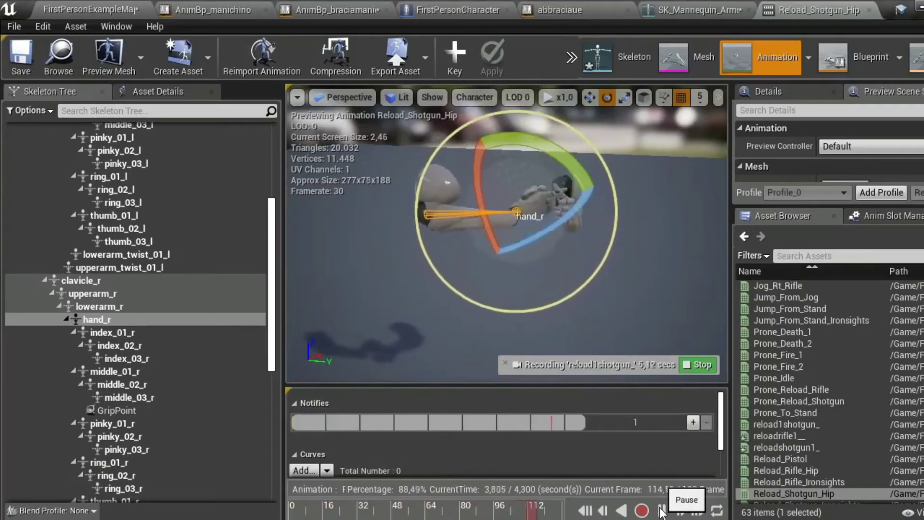
click(698, 364)
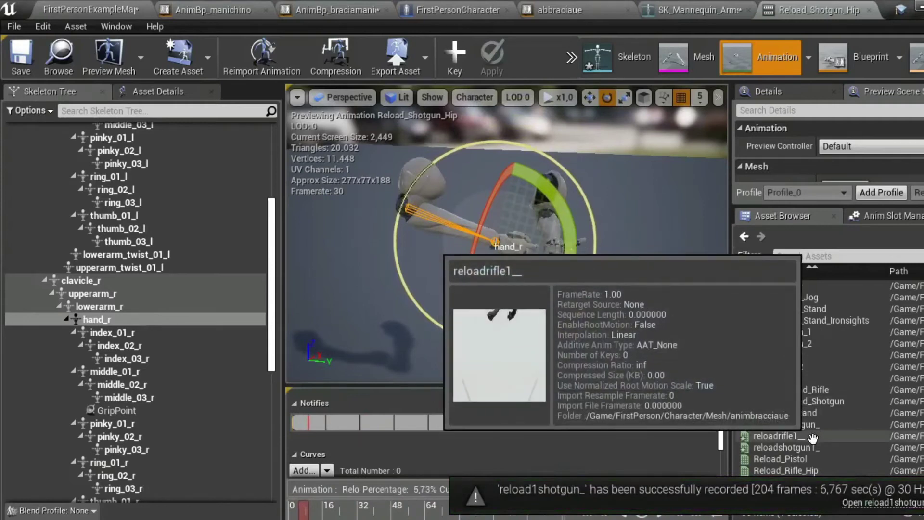
Open reloadrifle1__, rotate upperarm_r into a new pose and rotate lowerarm_r by -15 degrees.
mouse_move(801, 436)
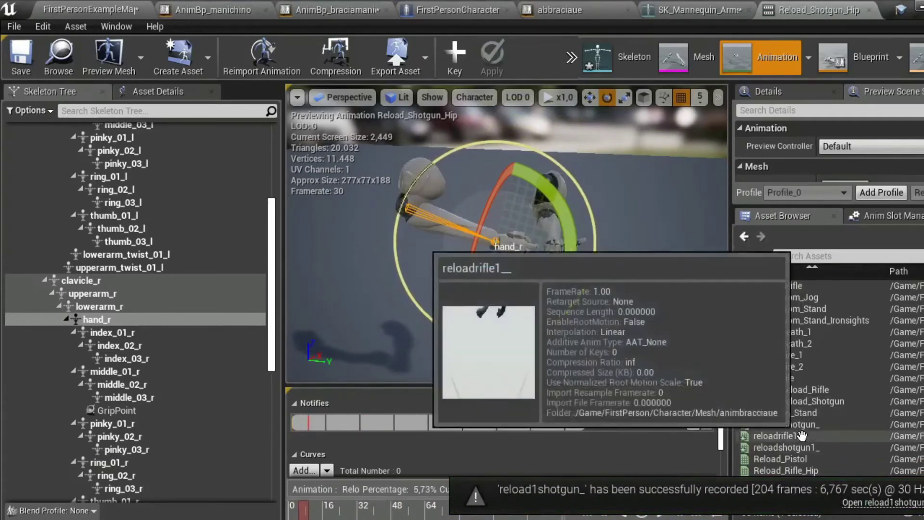
double_click(801, 435)
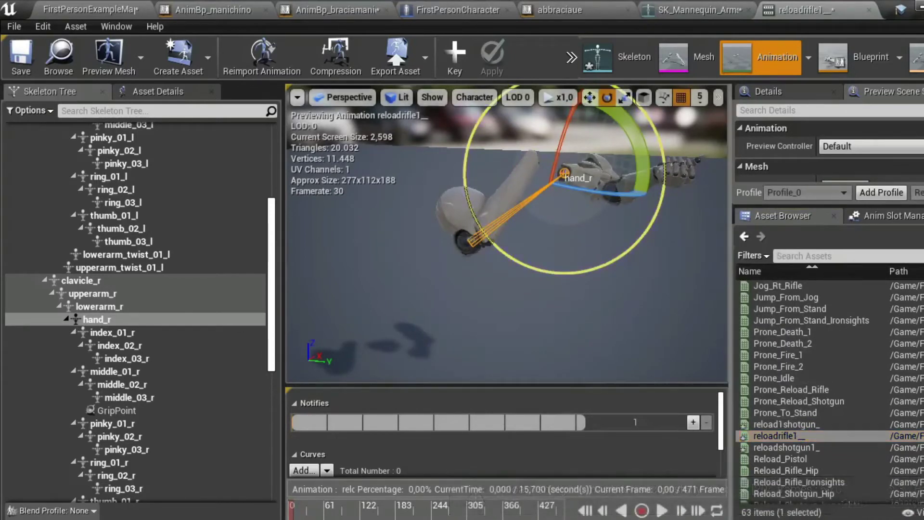
click(464, 229)
drag(465, 236, 492, 215)
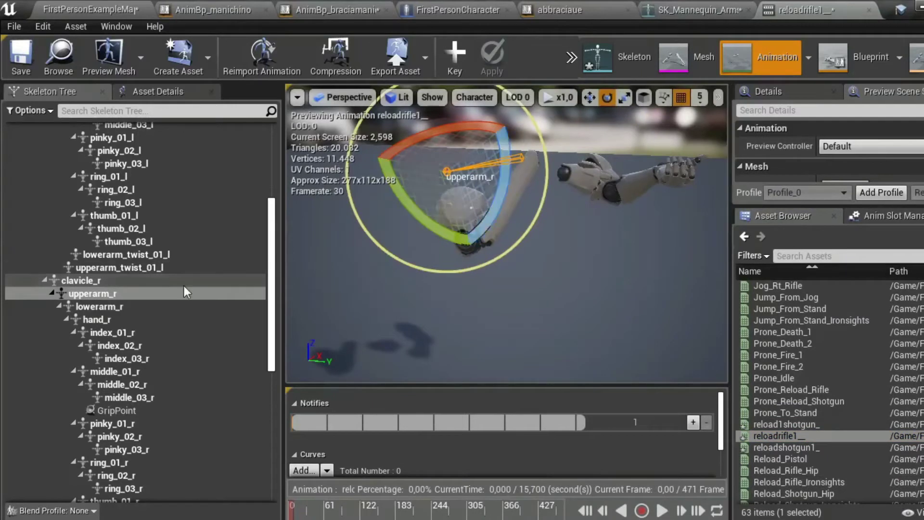
click(113, 306)
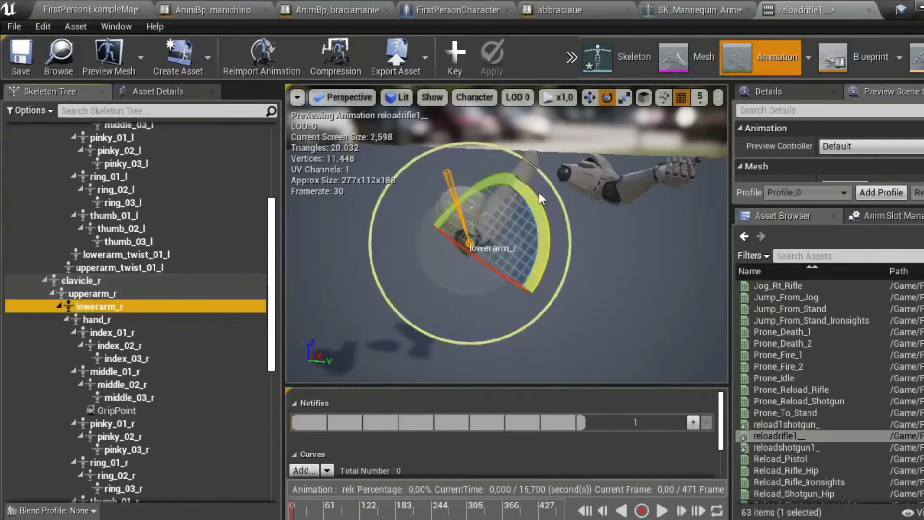
drag(533, 202, 524, 216)
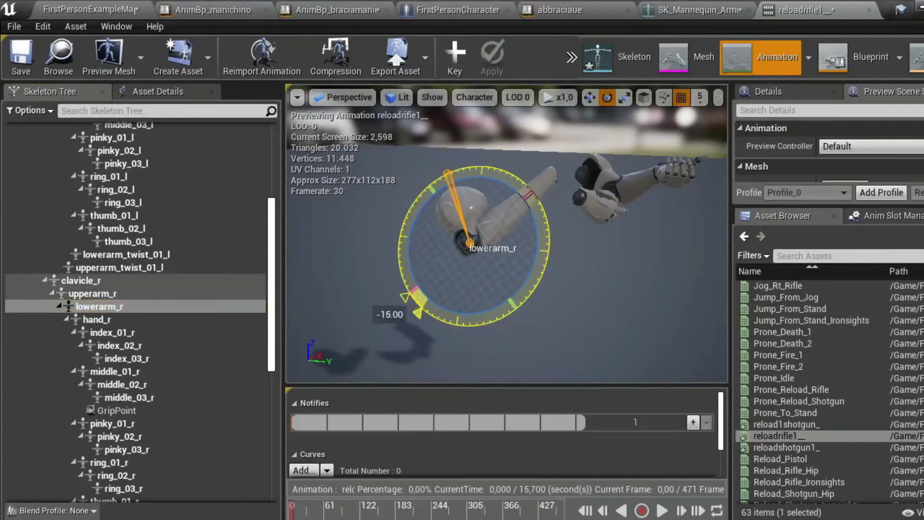
Move the right hand bone hand_r up and to the left.
click(588, 97)
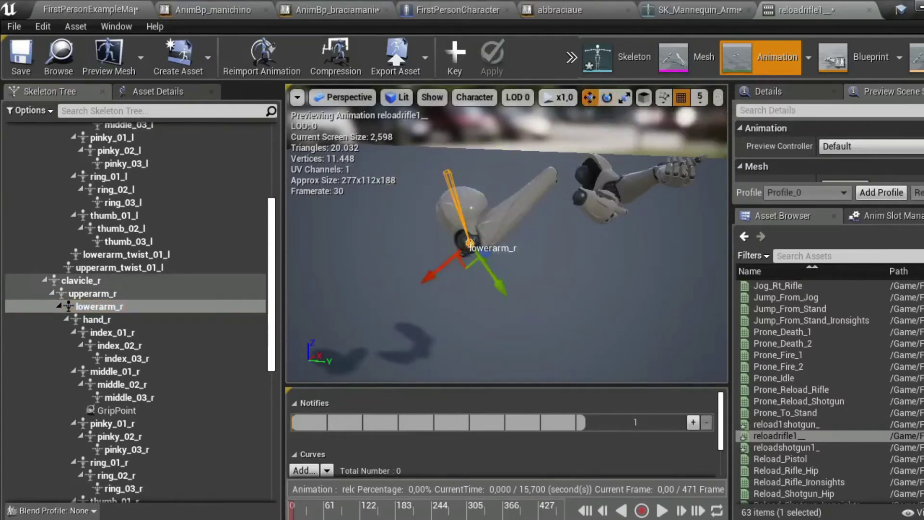
click(546, 179)
click(126, 375)
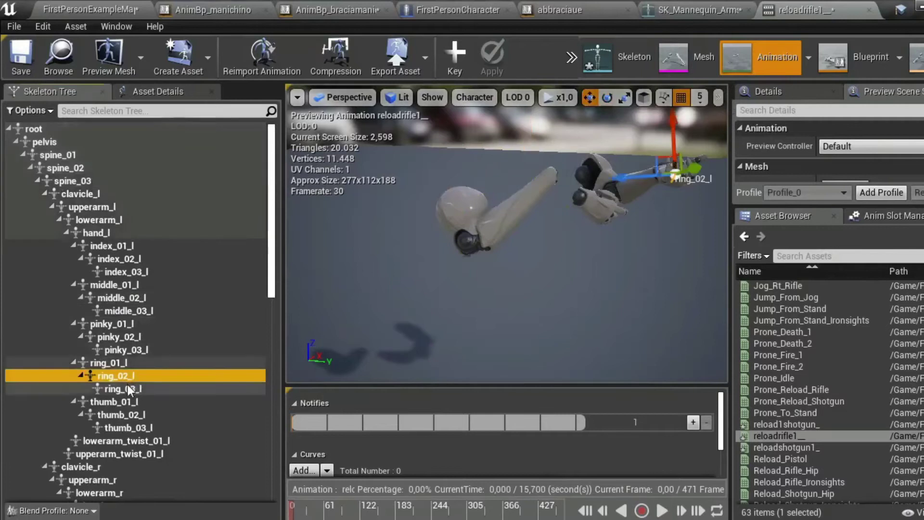
click(486, 234)
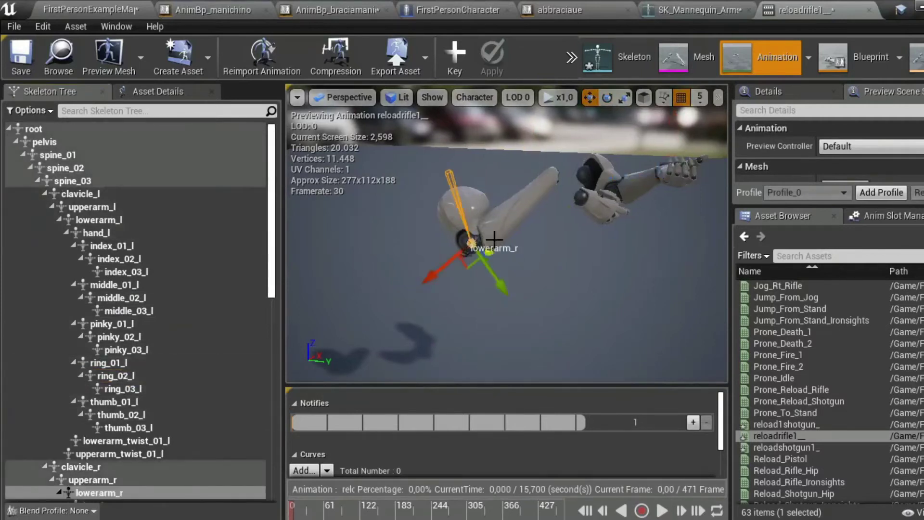
scroll(122, 462, down, 2)
click(125, 460)
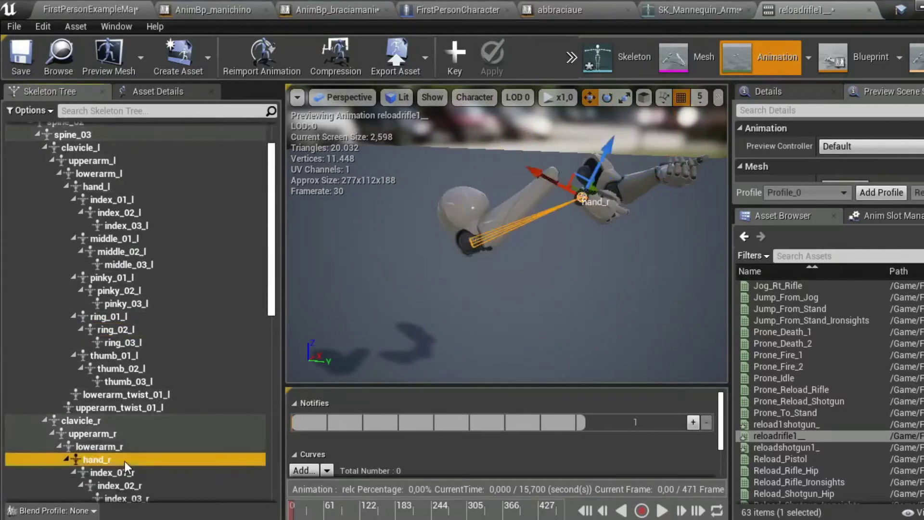
drag(535, 169, 512, 139)
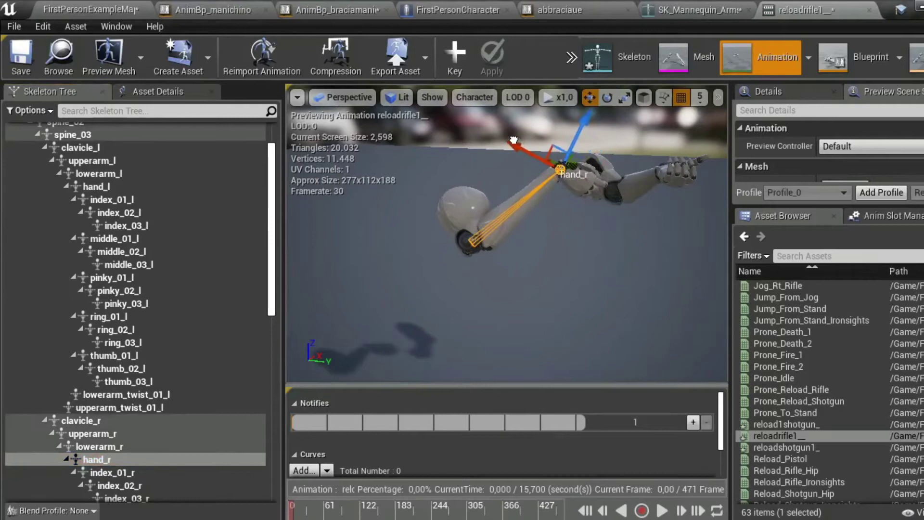
Rotate hand_r by -20 degrees and shift it slightly sideways.
click(609, 99)
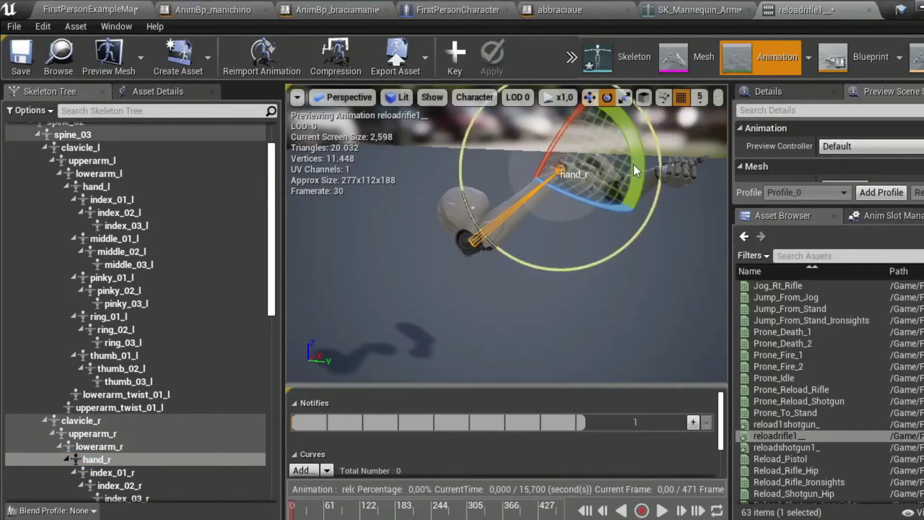
click(638, 178)
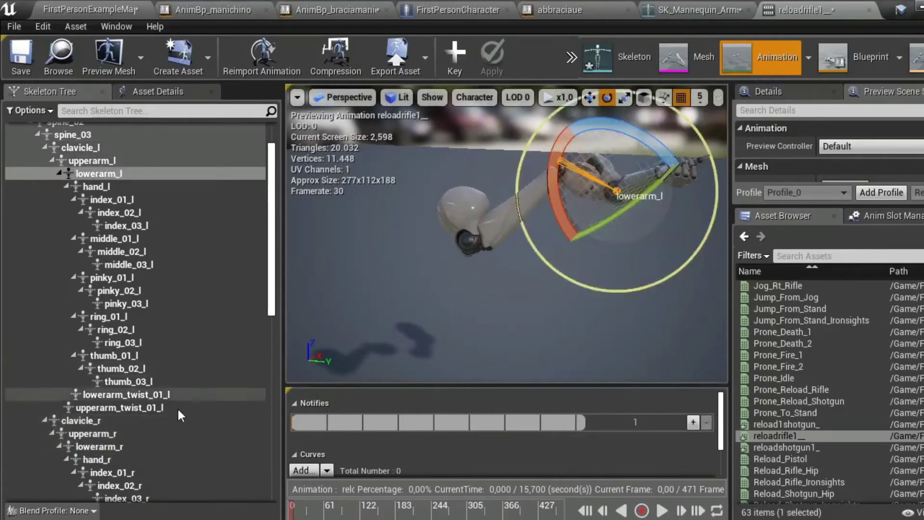
click(219, 447)
click(109, 460)
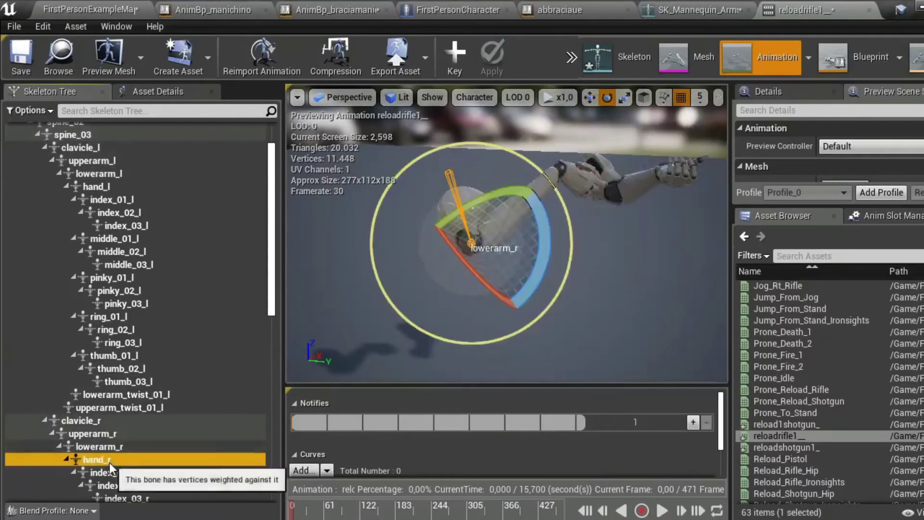
drag(634, 196, 626, 212)
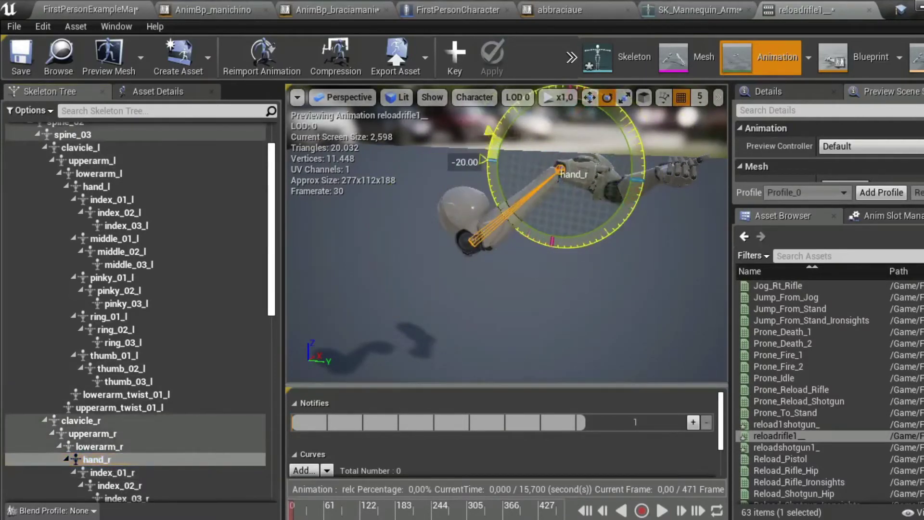
drag(634, 197, 644, 192)
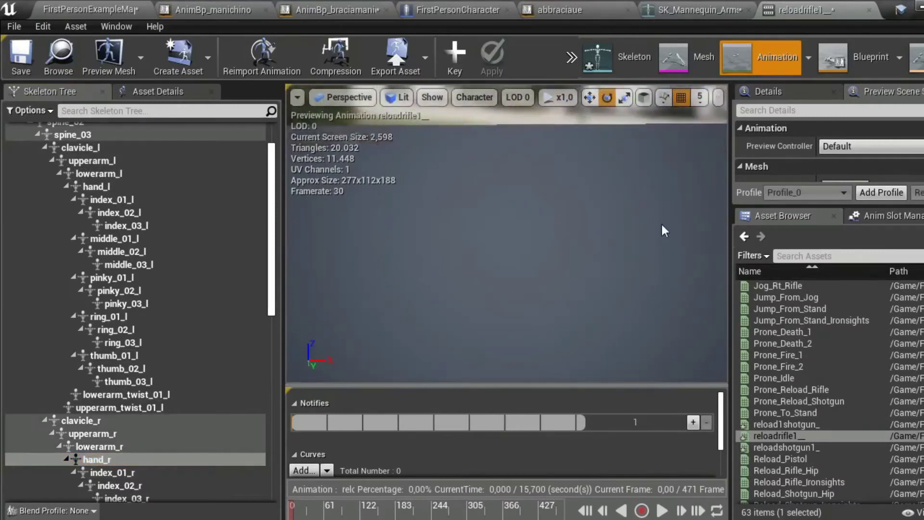
key(f)
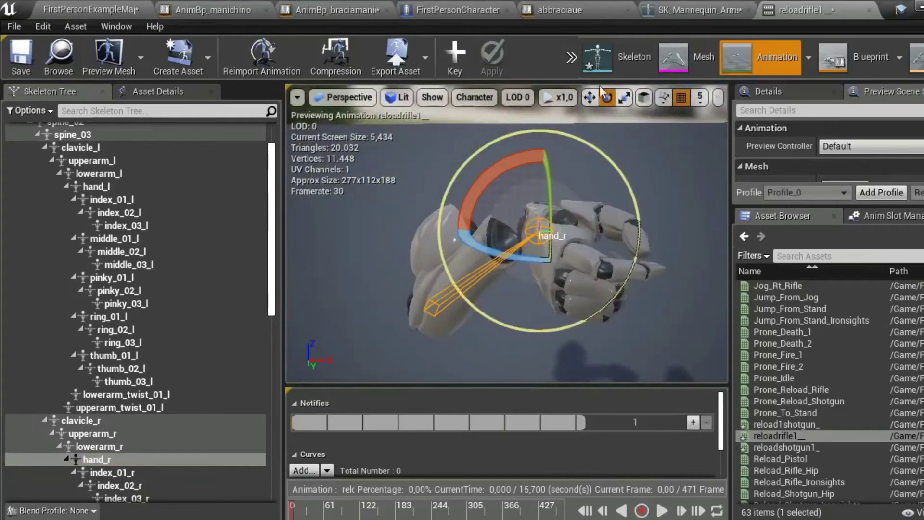
click(589, 97)
drag(577, 225, 551, 226)
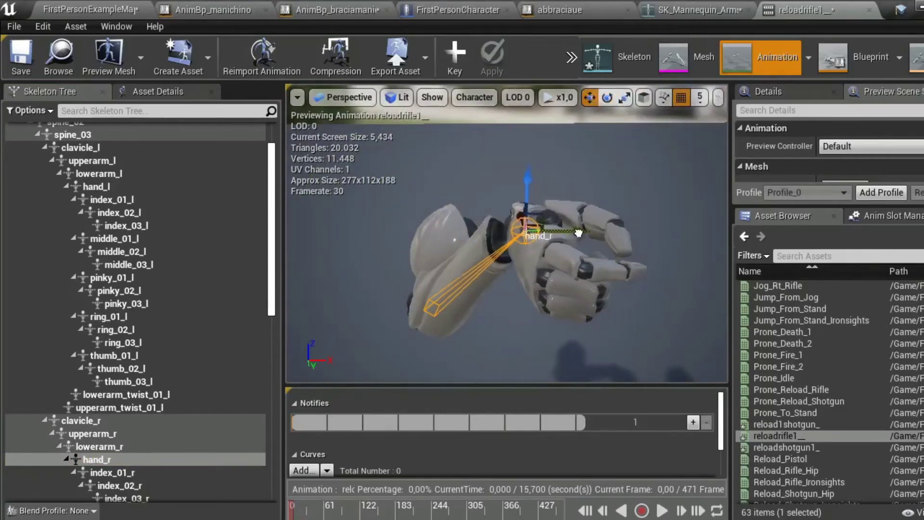
right_drag(624, 212, 529, 192)
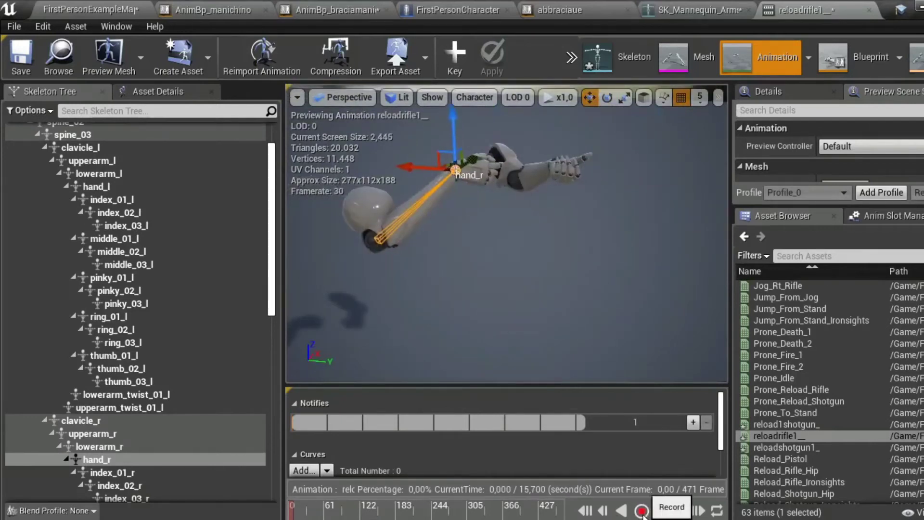
Record the adjusted pose as reload1rifle_ in animbracciaue, capturing 546 frames over 18.167 seconds.
click(640, 511)
double_click(410, 404)
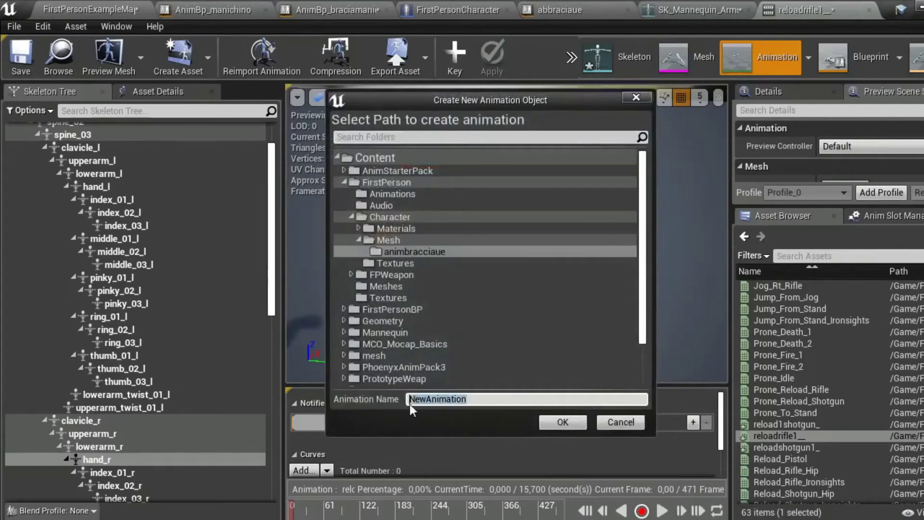
text(reload1rifle_)
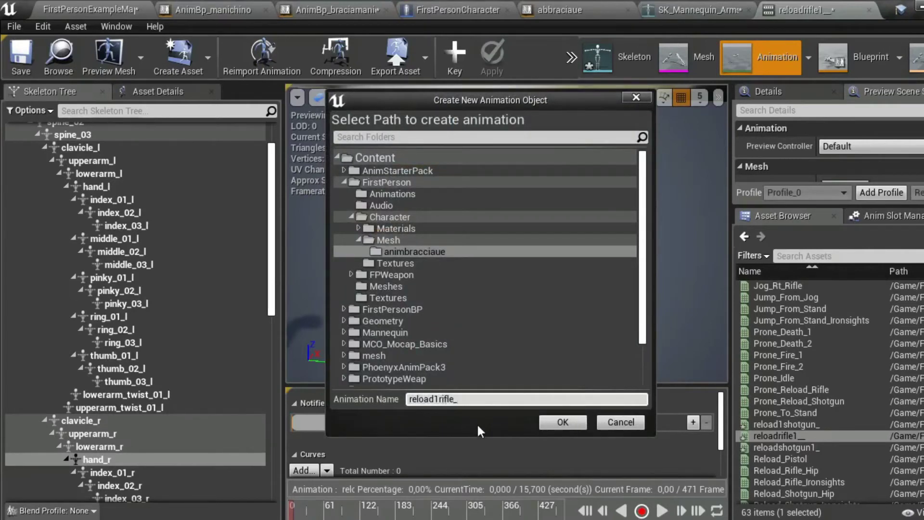
click(562, 422)
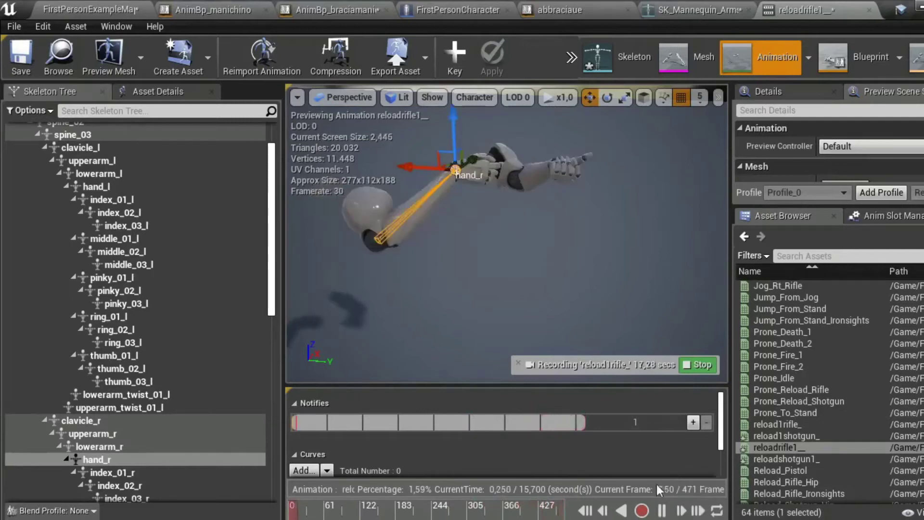
click(694, 361)
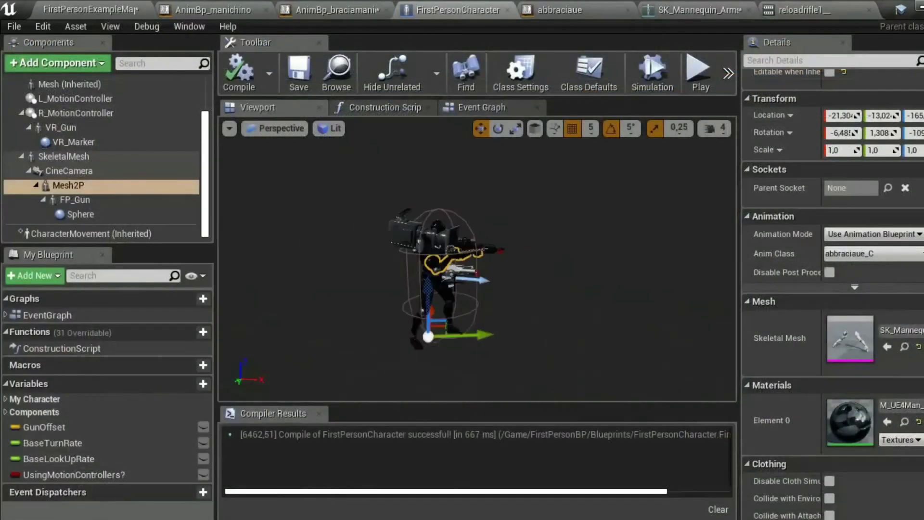
In the abbraciaue walk state, wire walkrifle1 to Output Pose and delete Walk_Fwd_Rifle_Ironsights.
scroll(454, 281, down, 5)
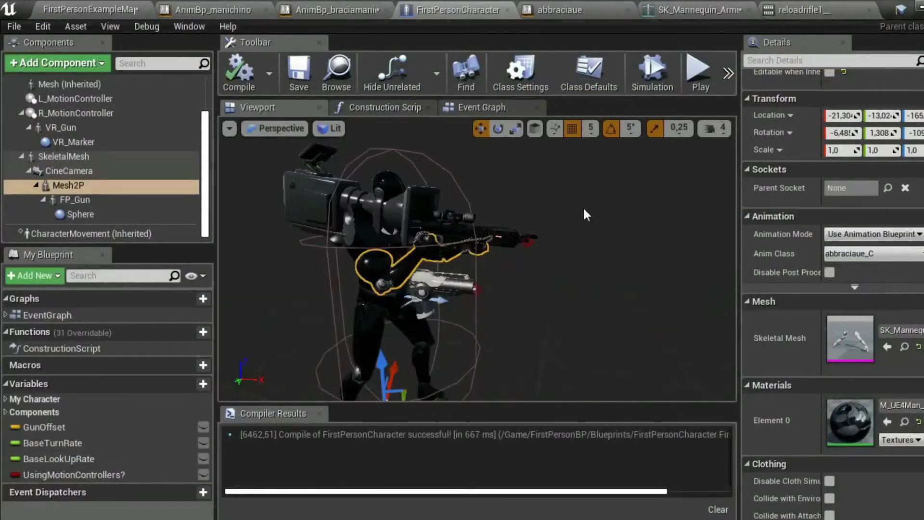
click(565, 14)
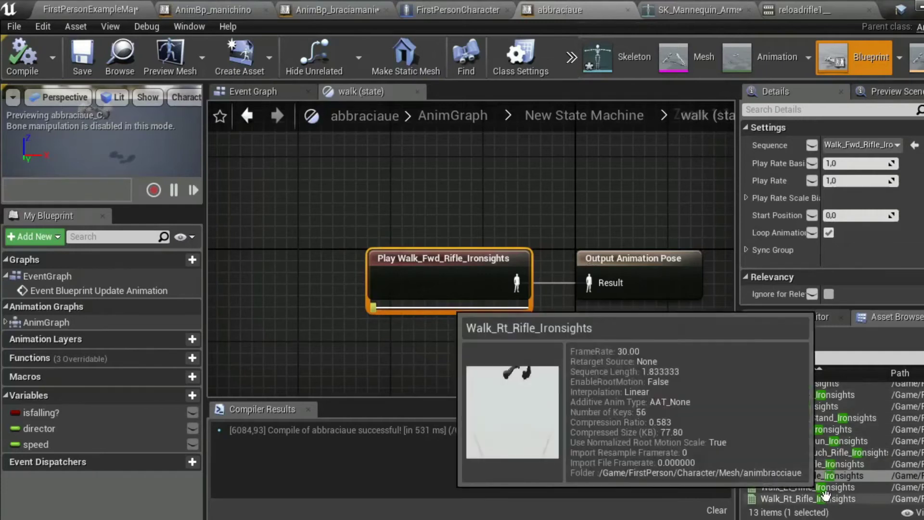
scroll(829, 500, up, 2)
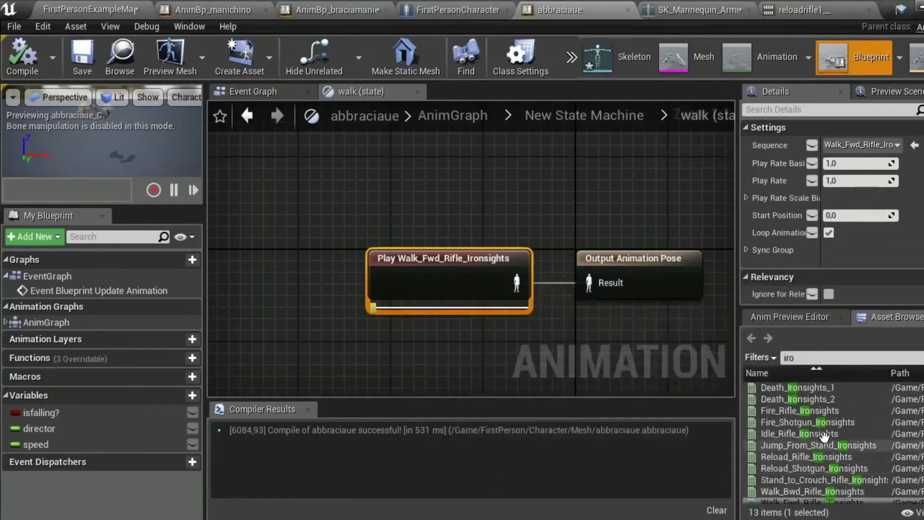
scroll(818, 442, down, 2)
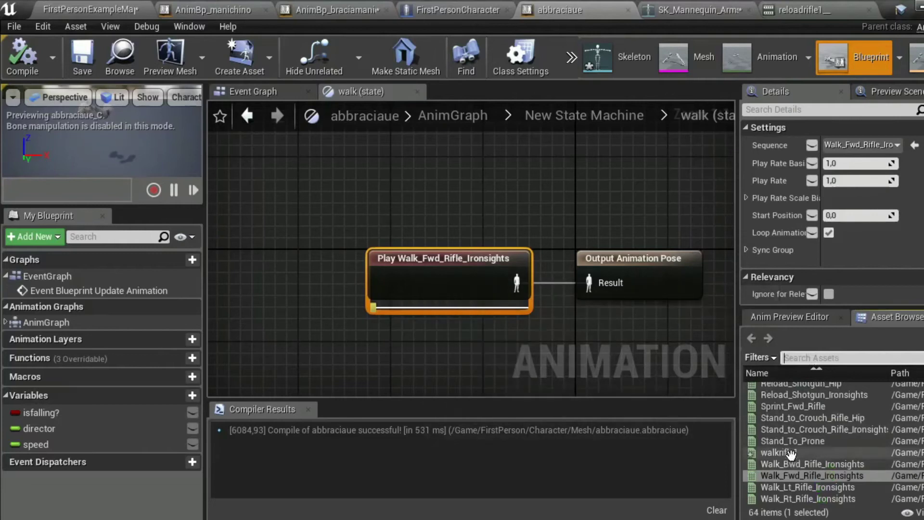
drag(778, 453, 440, 217)
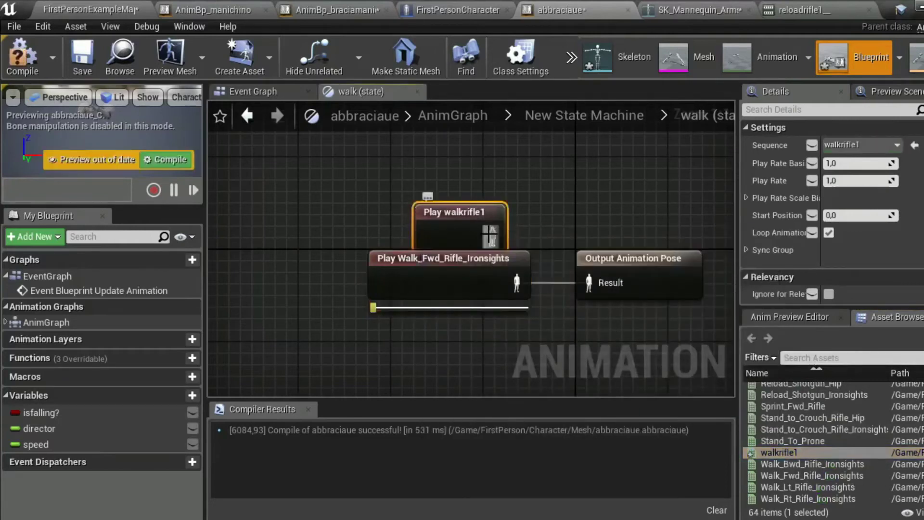
drag(492, 236, 588, 282)
click(474, 292)
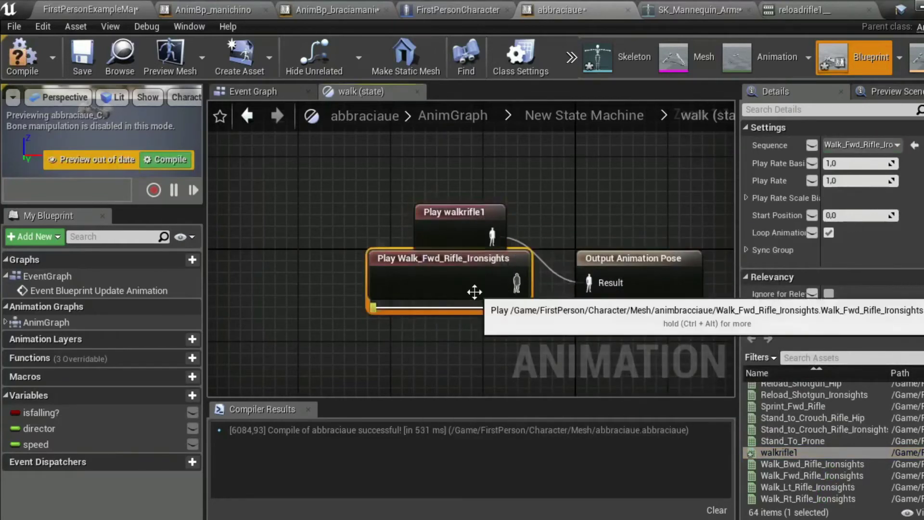
key(Delete)
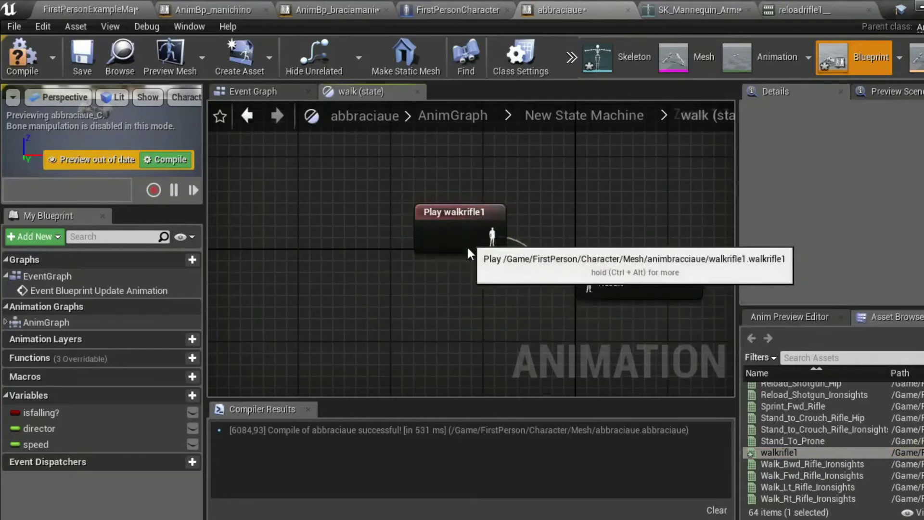
drag(476, 234, 464, 277)
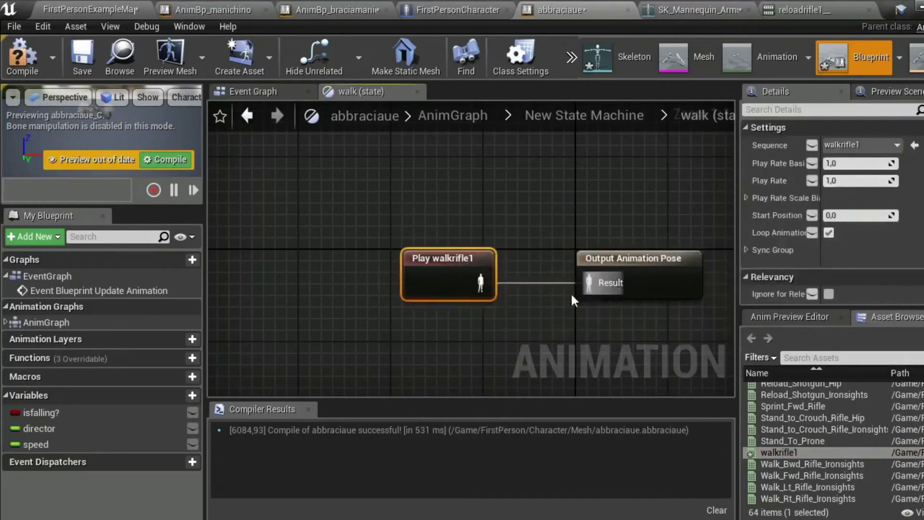
click(253, 119)
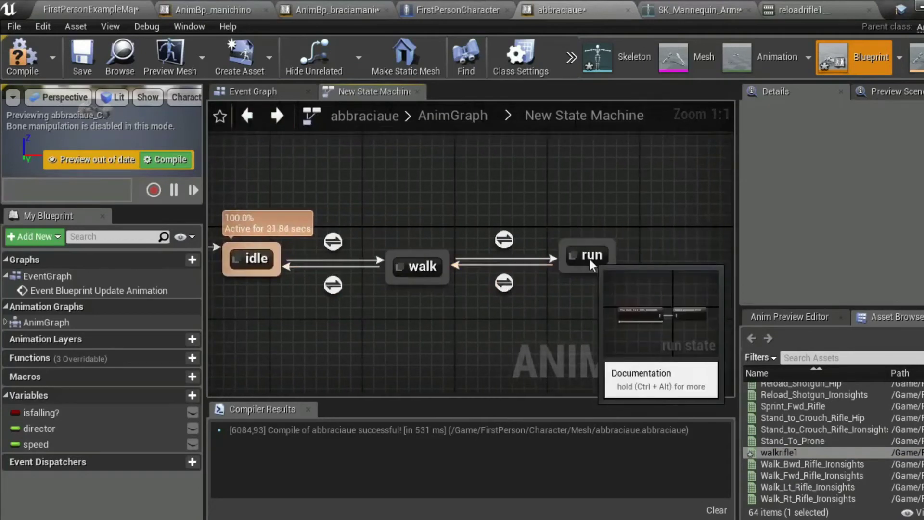
Replace the run state's Walk_Fwd_Rifle_Ironsights with walkrifle1 at play rate 2.
double_click(591, 256)
mouse_move(785, 453)
mouse_down()
mouse_move(437, 233)
mouse_move(594, 283)
mouse_up()
click(493, 303)
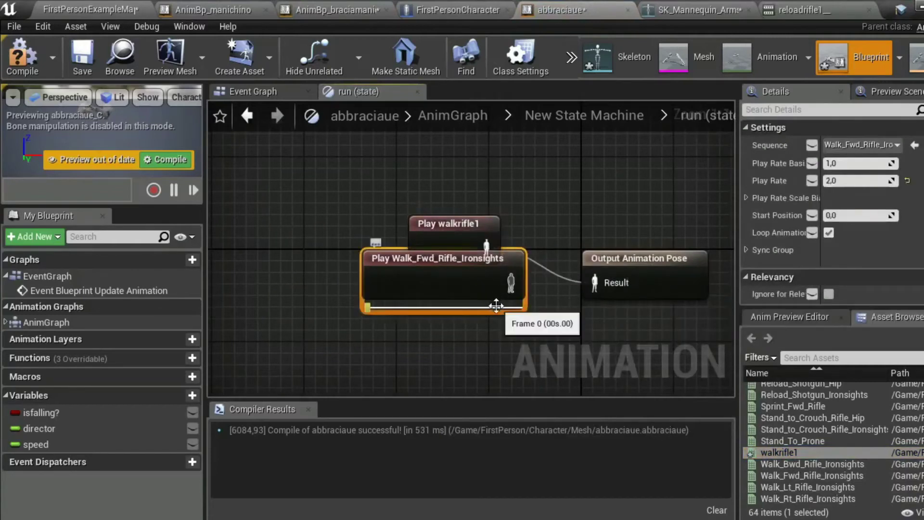
key(Delete)
drag(475, 251, 473, 288)
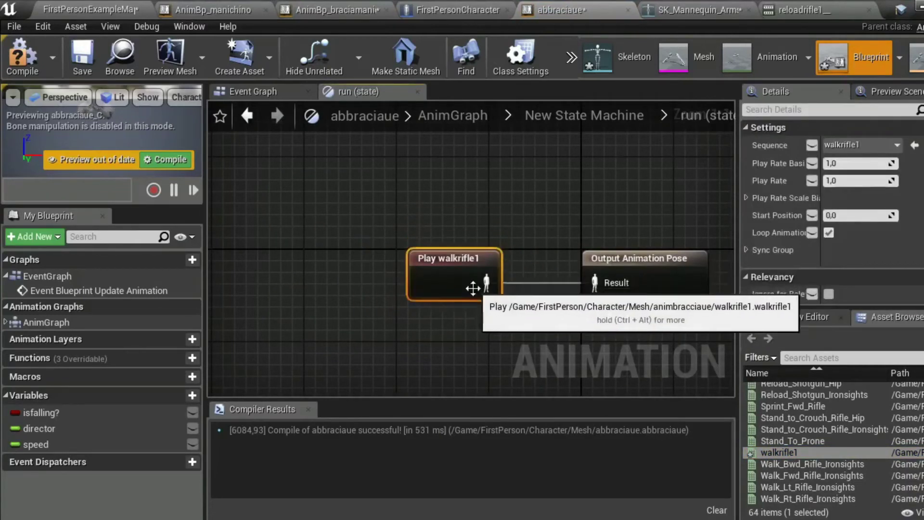
click(848, 181)
text(2)
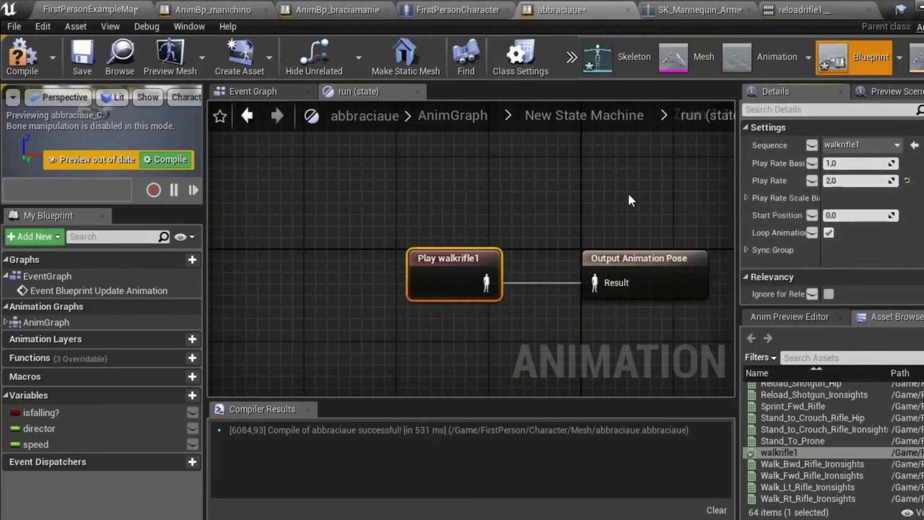
click(243, 118)
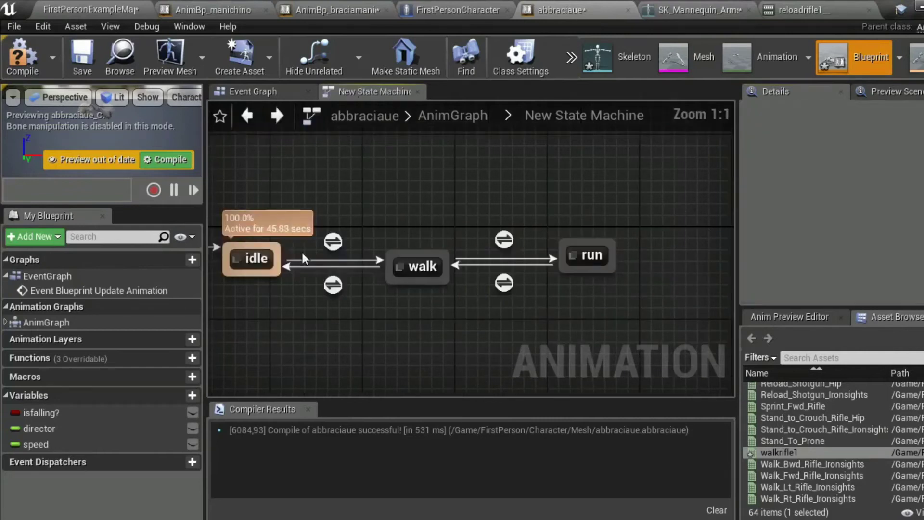
Replace the idle state's Idle_Rifle_Ironsights node with idlerifle1__ wired to the output pose.
click(379, 258)
double_click(379, 258)
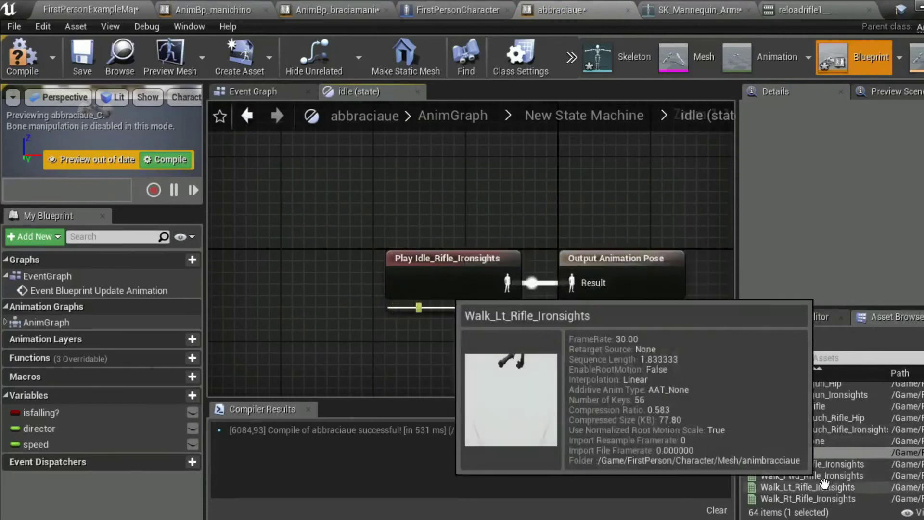
scroll(824, 481, up, 2)
scroll(825, 477, up, 2)
scroll(825, 473, up, 2)
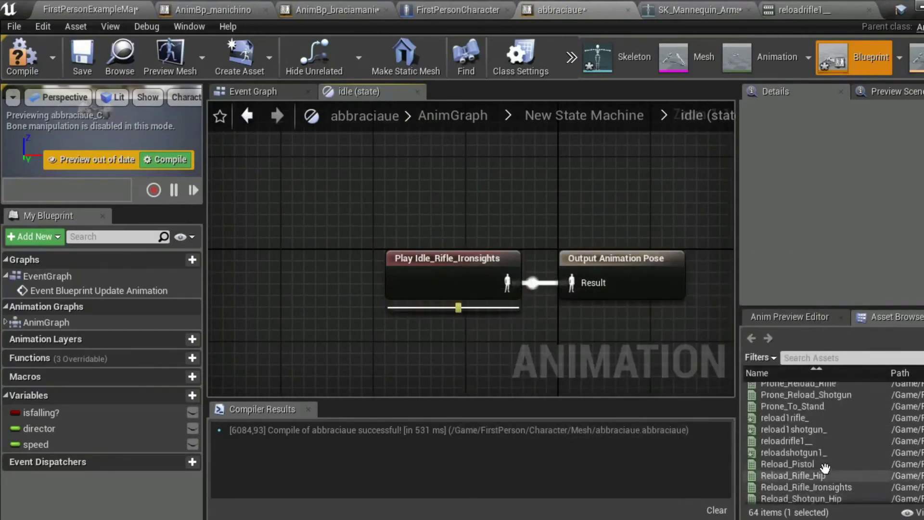
scroll(817, 446, up, 3)
scroll(814, 443, up, 2)
scroll(814, 442, up, 2)
scroll(814, 442, up, 1)
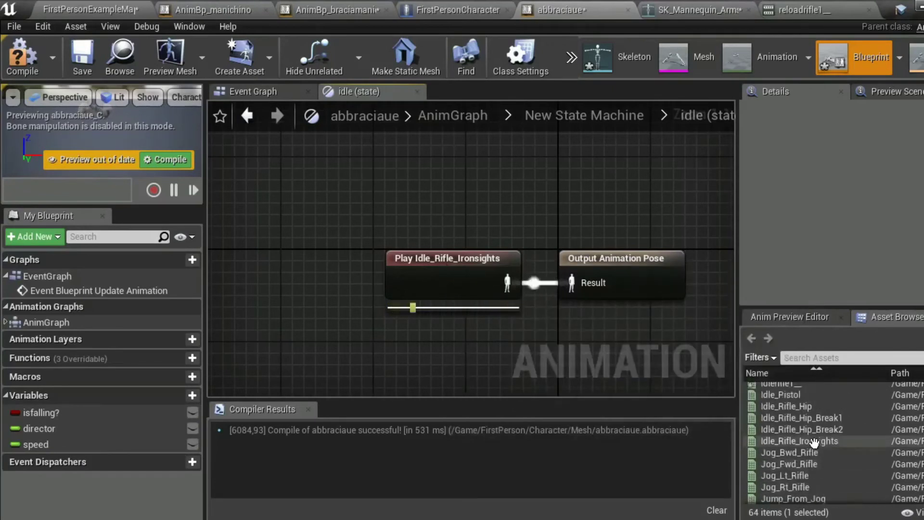
scroll(814, 441, up, 1)
scroll(806, 421, up, 1)
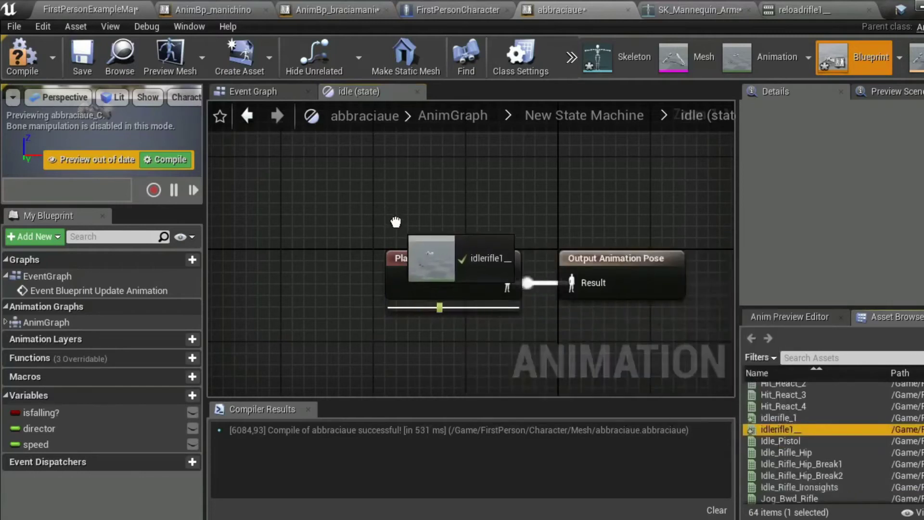
drag(793, 429, 393, 222)
mouse_move(452, 234)
mouse_down()
mouse_move(464, 200)
mouse_move(567, 276)
mouse_up()
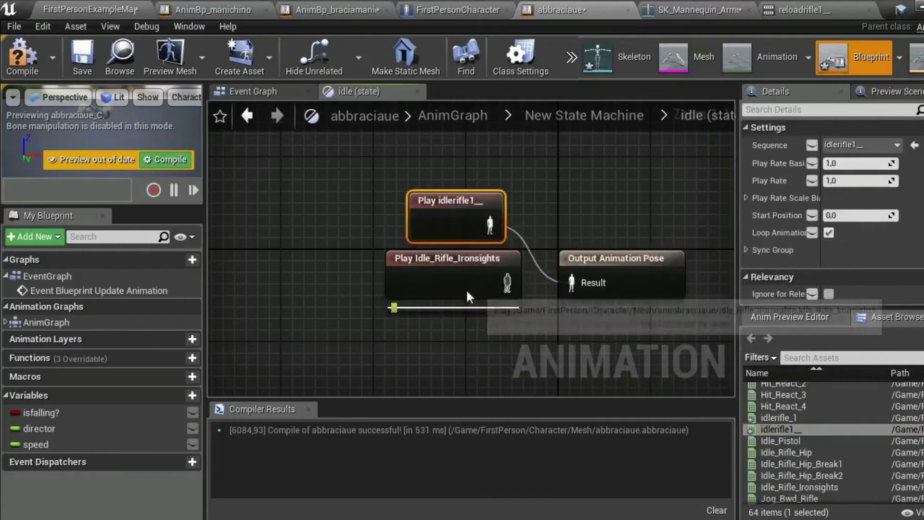
click(468, 293)
key(Delete)
drag(469, 203, 461, 263)
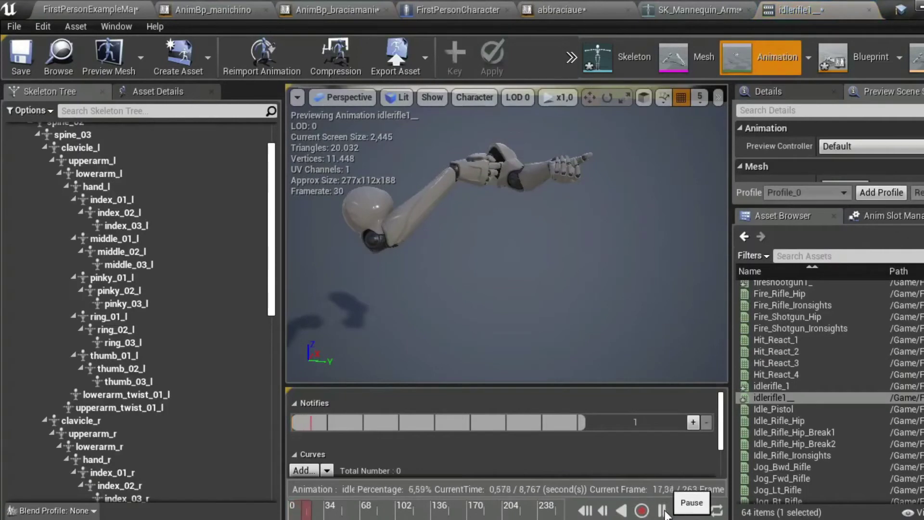
Cut frames 0 to 32 from the idlerifle1__ clip.
click(663, 511)
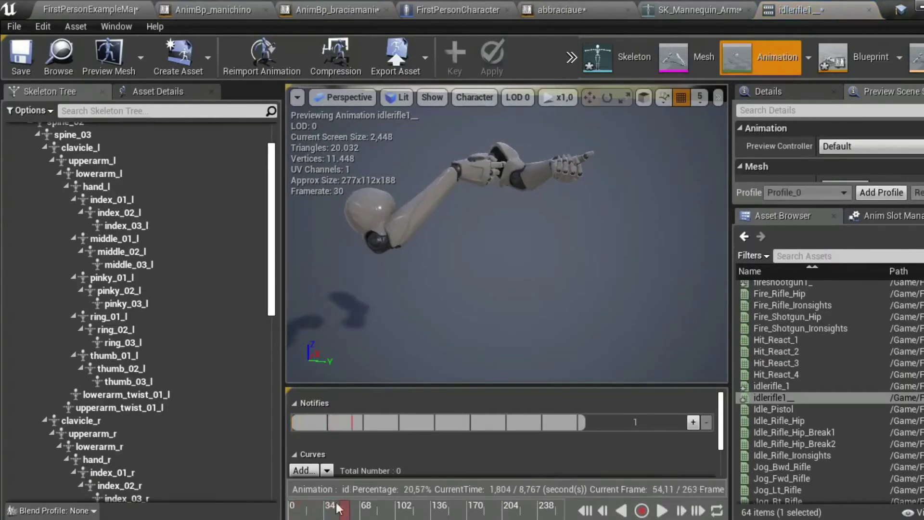
click(604, 512)
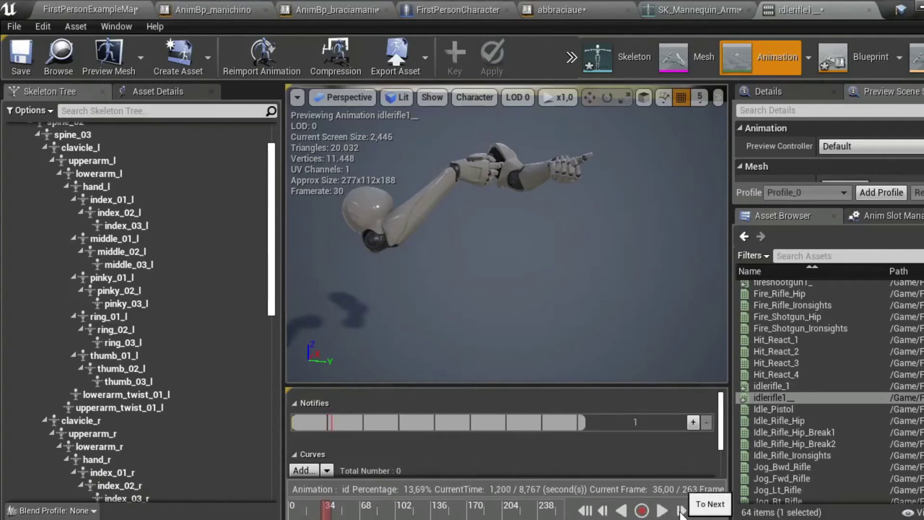
click(603, 510)
click(602, 510)
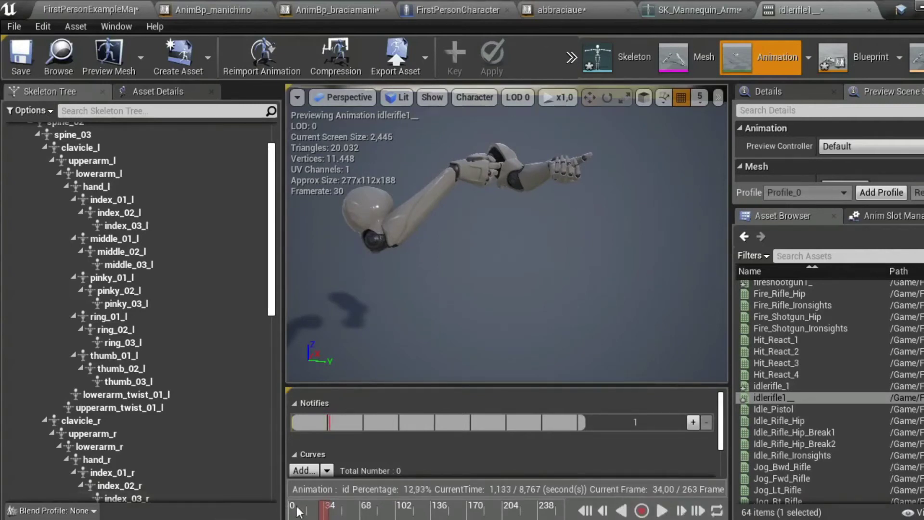
right_click(323, 512)
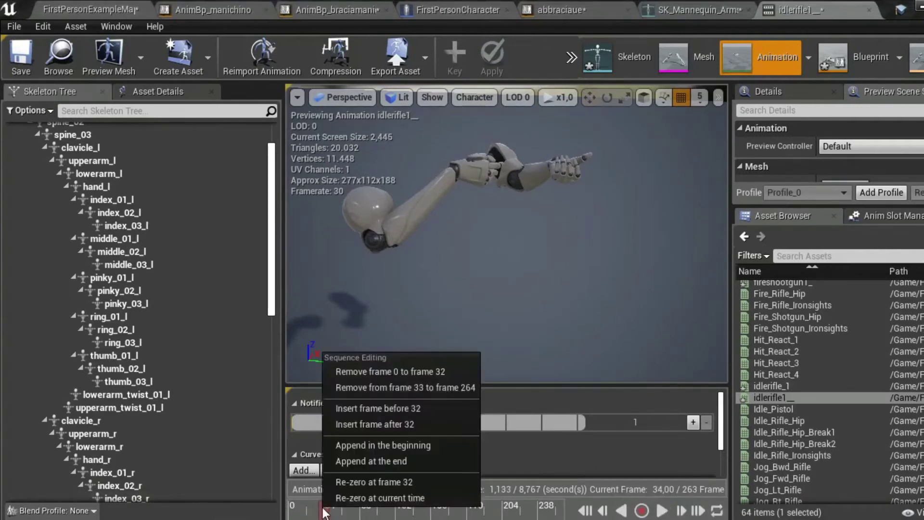
click(403, 371)
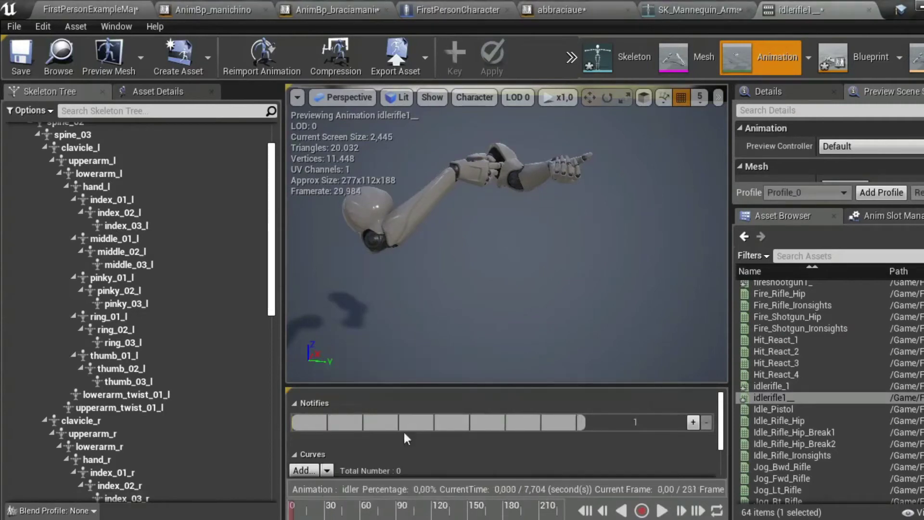
Remove frames 194 to 232 and play back the trimmed 193-frame idle clip.
mouse_move(292, 514)
mouse_down()
mouse_move(544, 515)
mouse_move(272, 511)
mouse_up()
click(290, 511)
drag(292, 512, 483, 510)
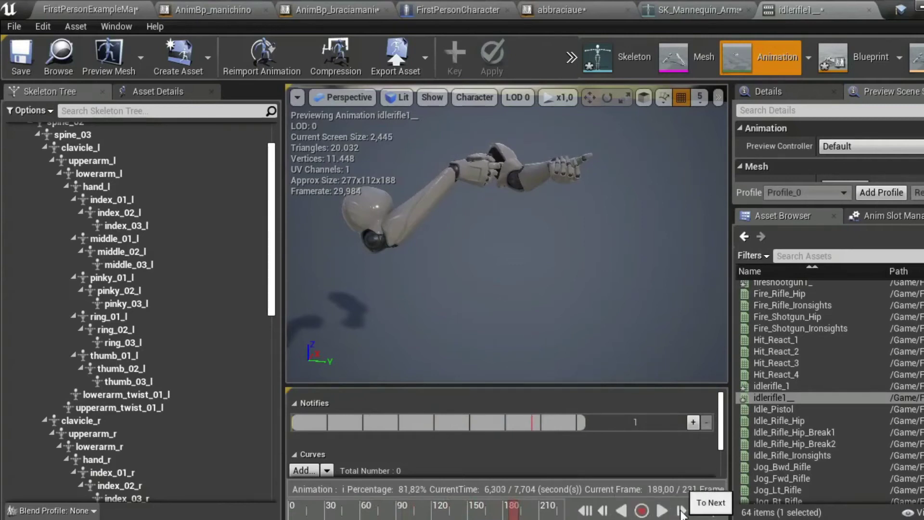
right_click(521, 516)
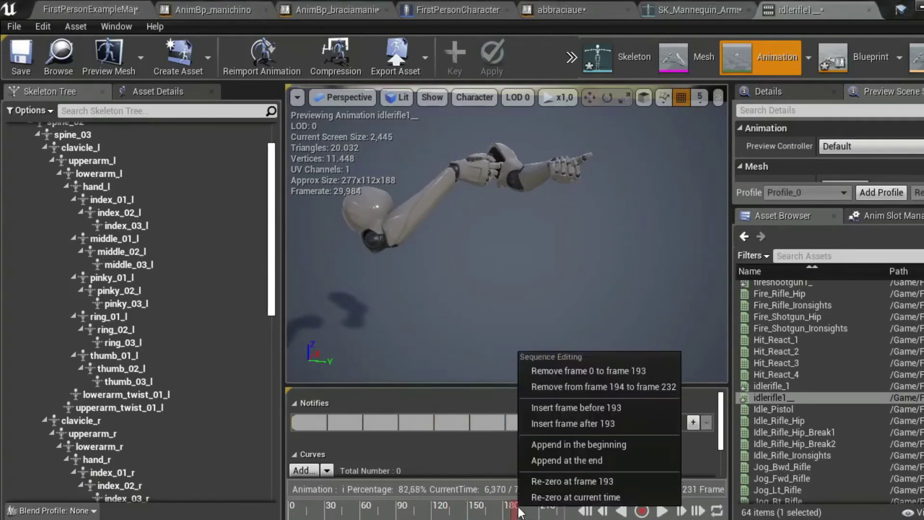
click(640, 384)
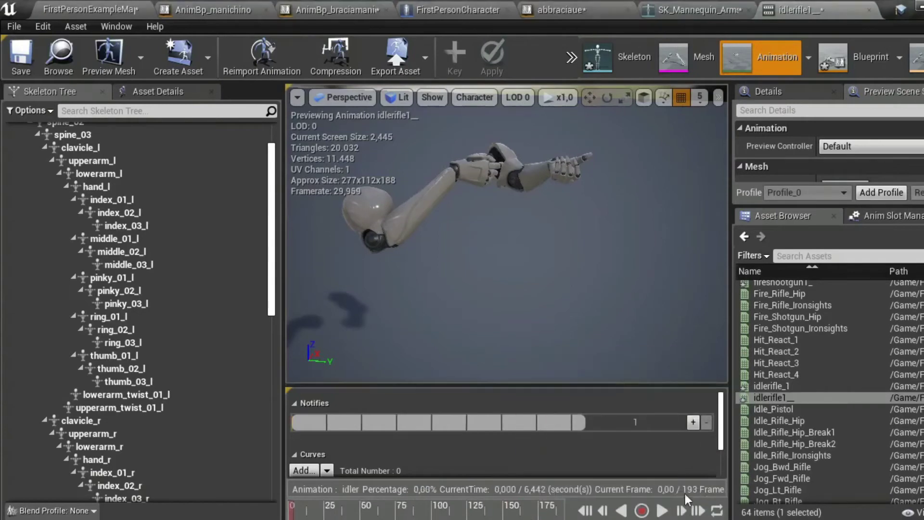
click(662, 511)
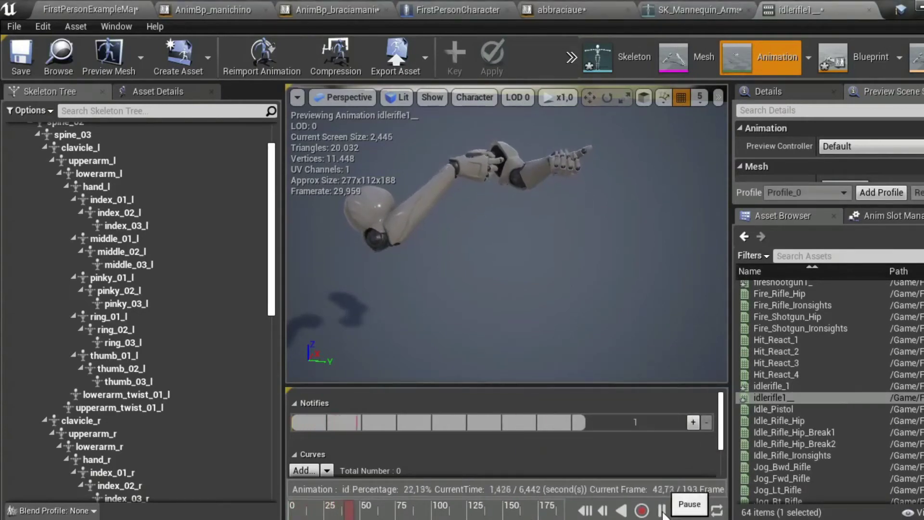
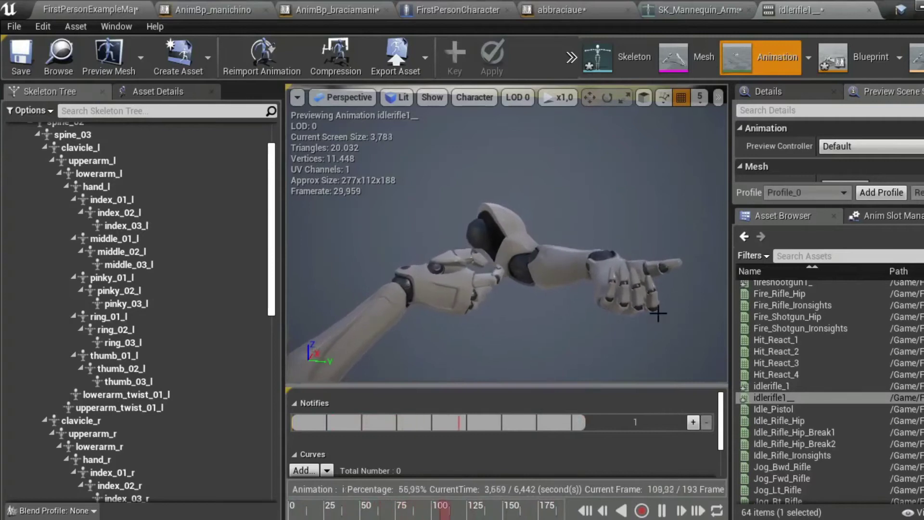
Preview idlerifle1__ and remove frames 0 to 4 so it runs 189 frames.
click(662, 511)
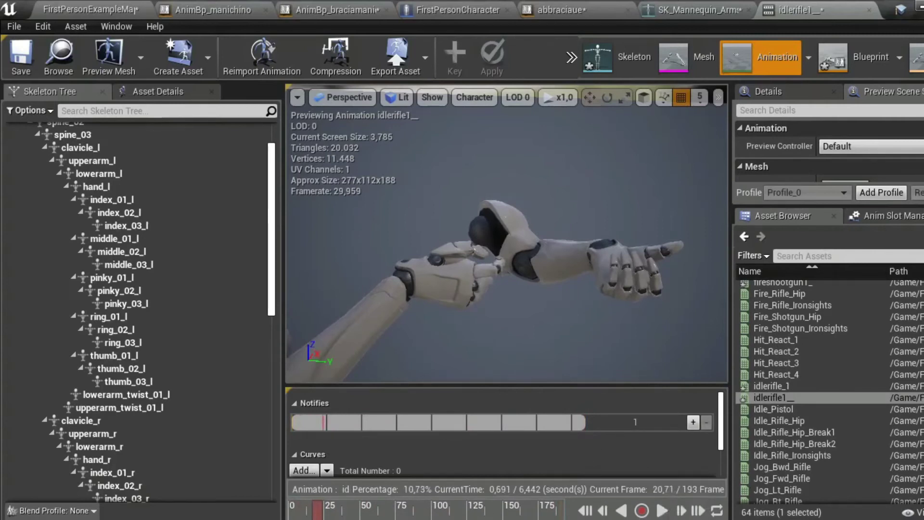
mouse_move(318, 513)
mouse_down()
mouse_move(275, 512)
mouse_move(573, 509)
mouse_up()
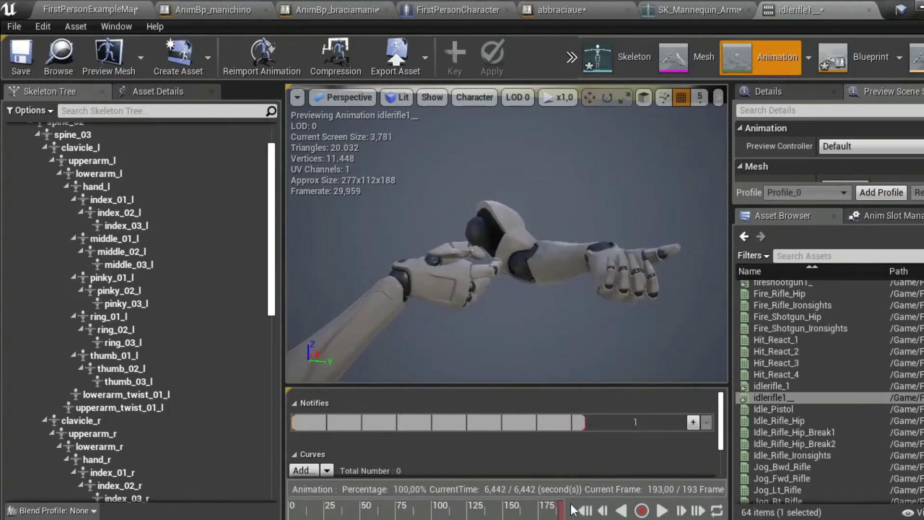
click(661, 512)
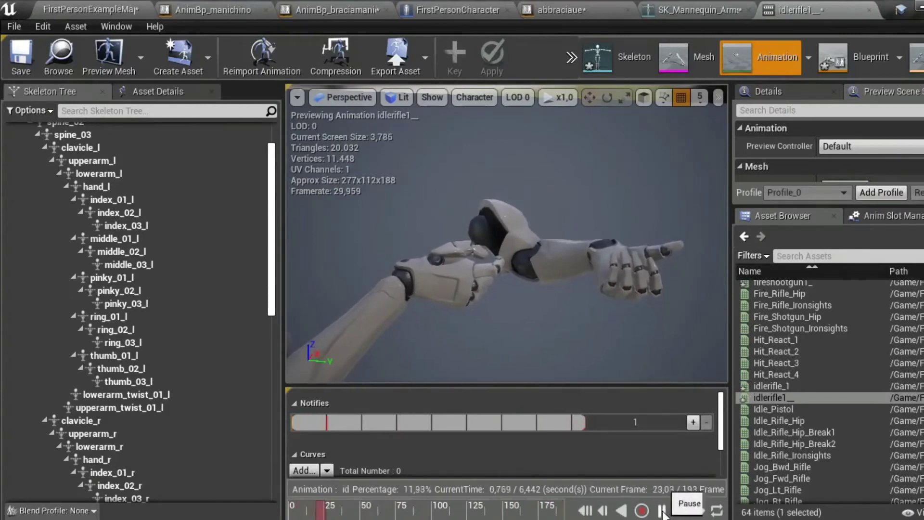
drag(323, 512, 287, 510)
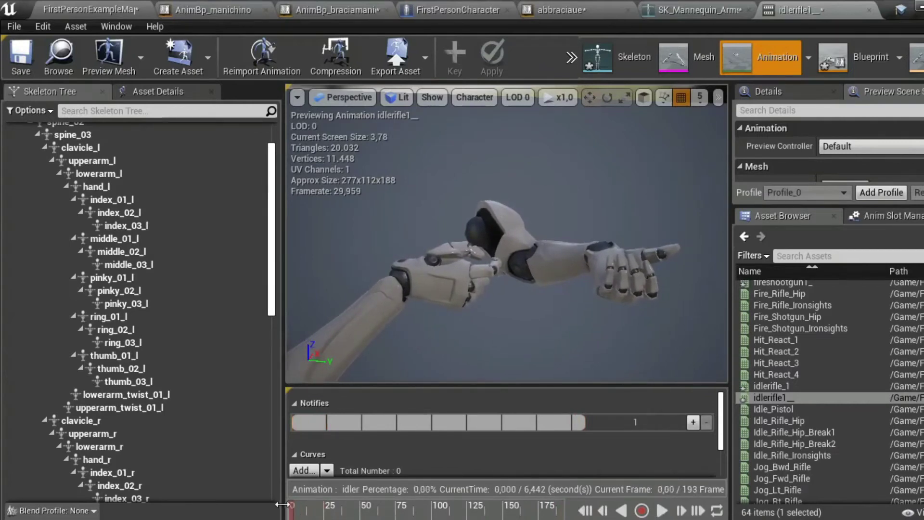
drag(293, 509, 294, 509)
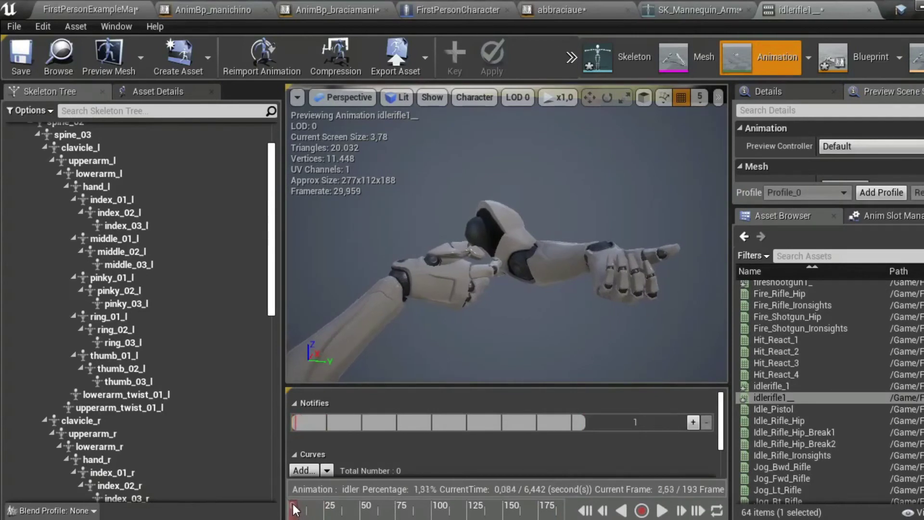
drag(295, 509, 294, 509)
right_click(293, 509)
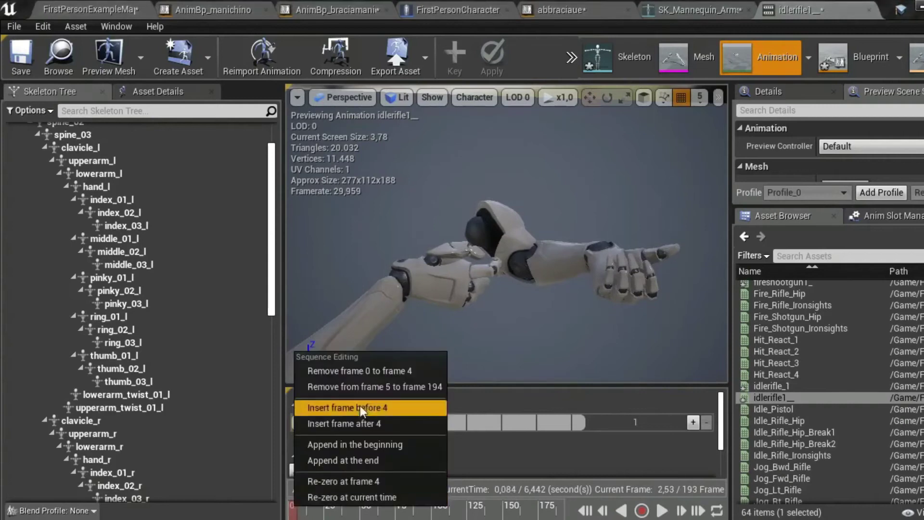
click(380, 371)
Play the trimmed 189-frame idle animation to check the loop, then save it.
drag(294, 509, 577, 506)
click(663, 511)
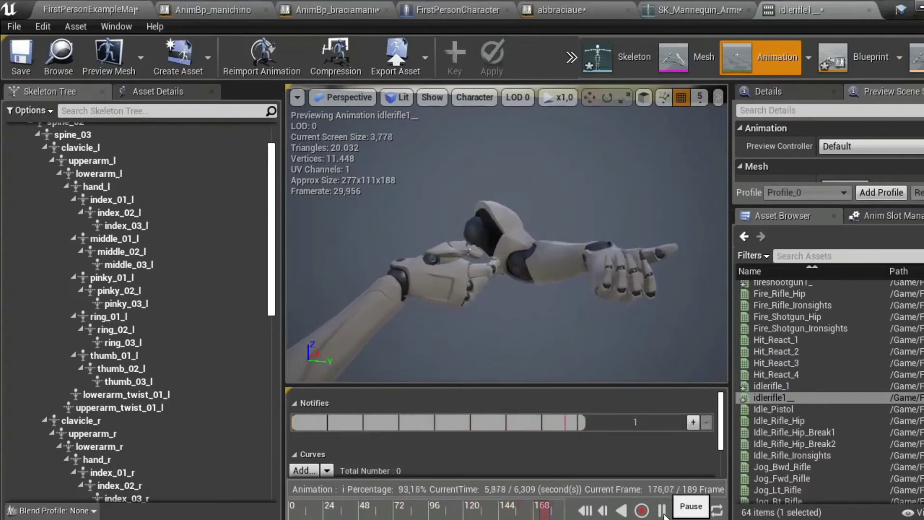
click(663, 512)
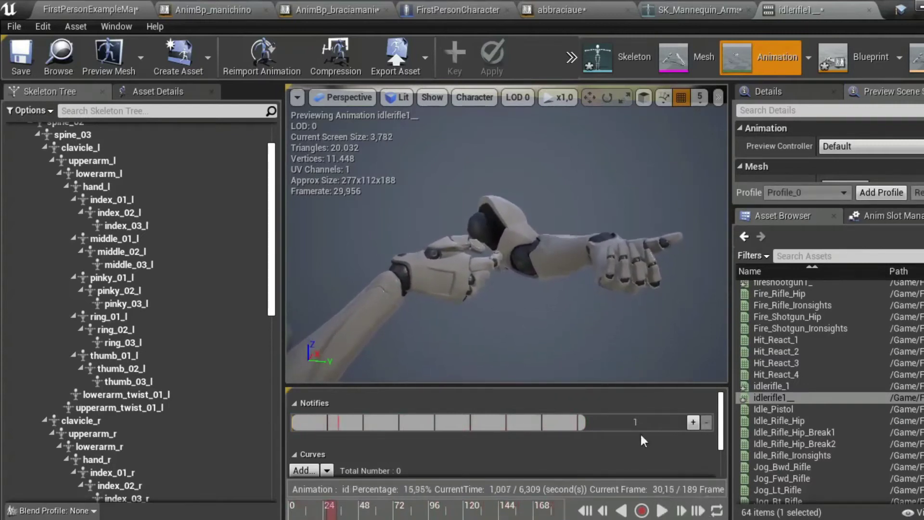
click(25, 56)
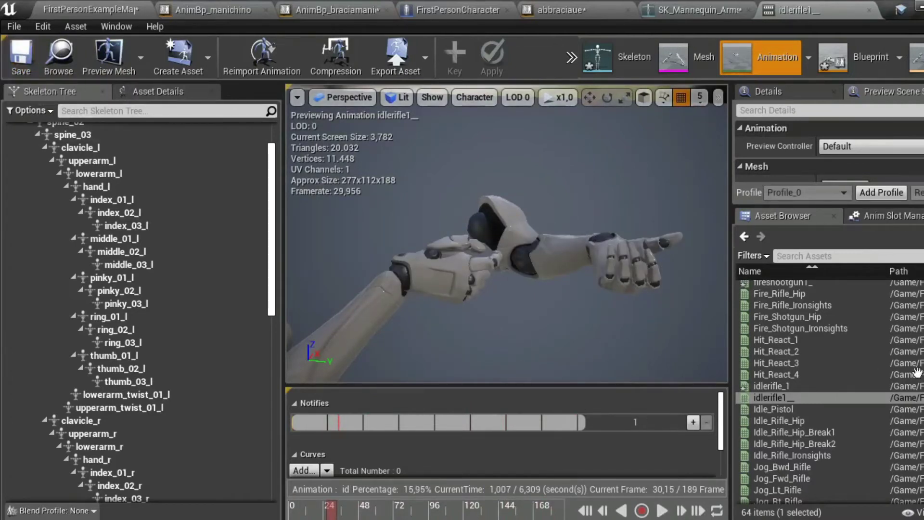
From the abbraciaue state machine, open walkrifle1 via the walk state and preview it.
click(562, 9)
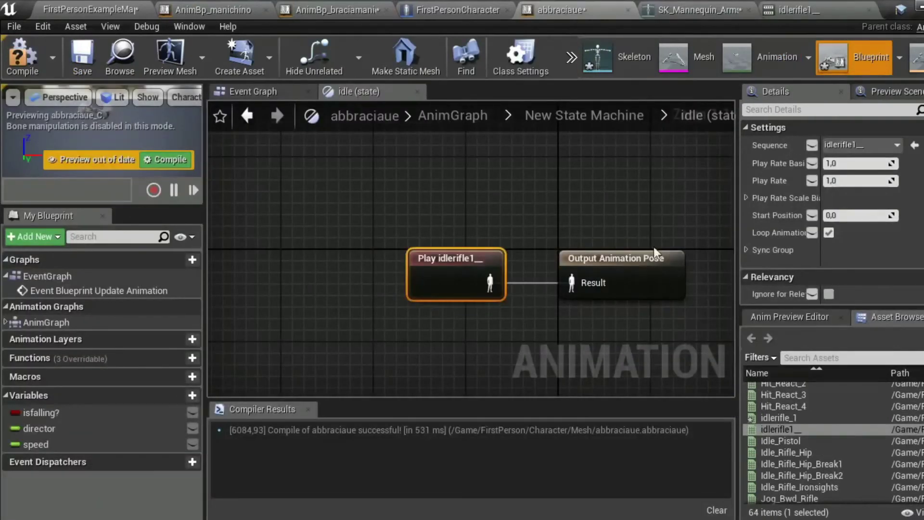
click(247, 116)
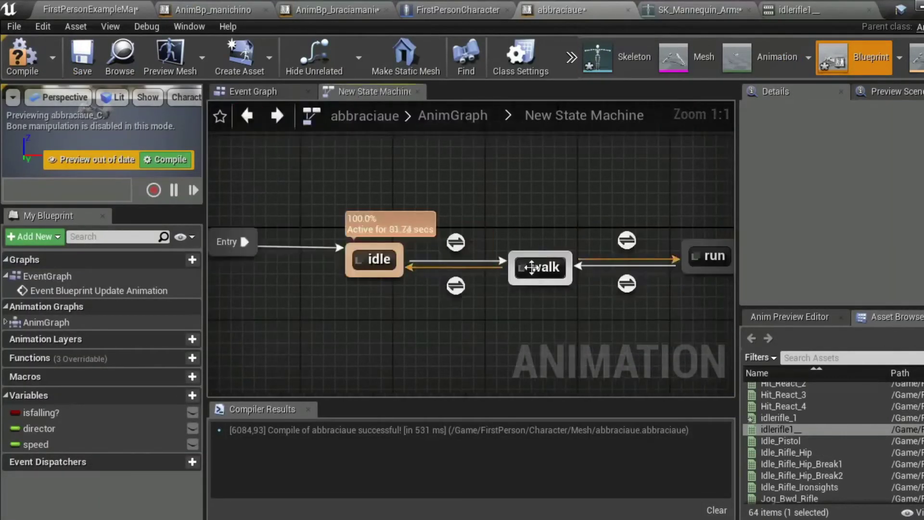
double_click(533, 269)
double_click(370, 244)
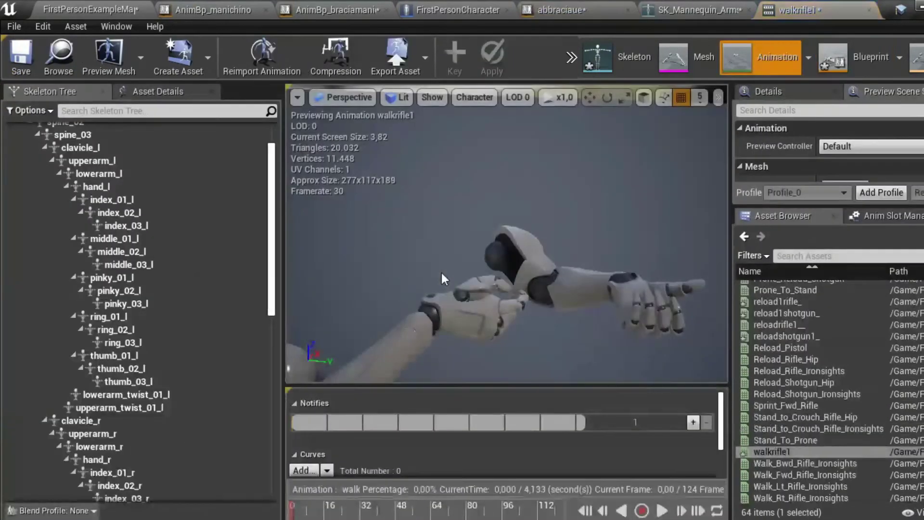
drag(591, 246, 578, 302)
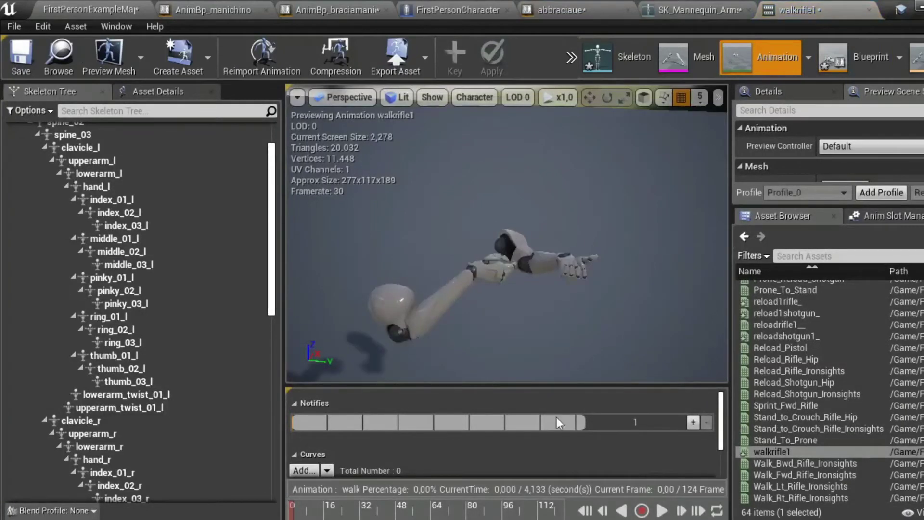
click(662, 510)
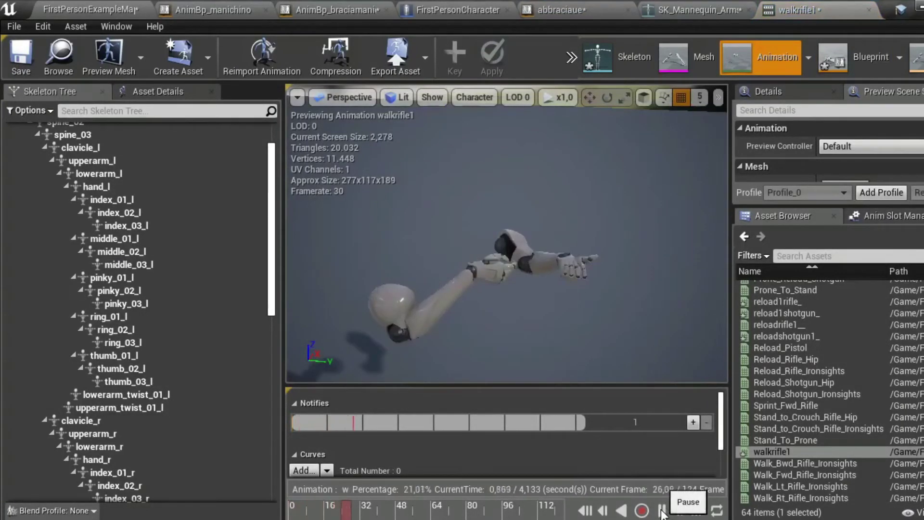
click(662, 510)
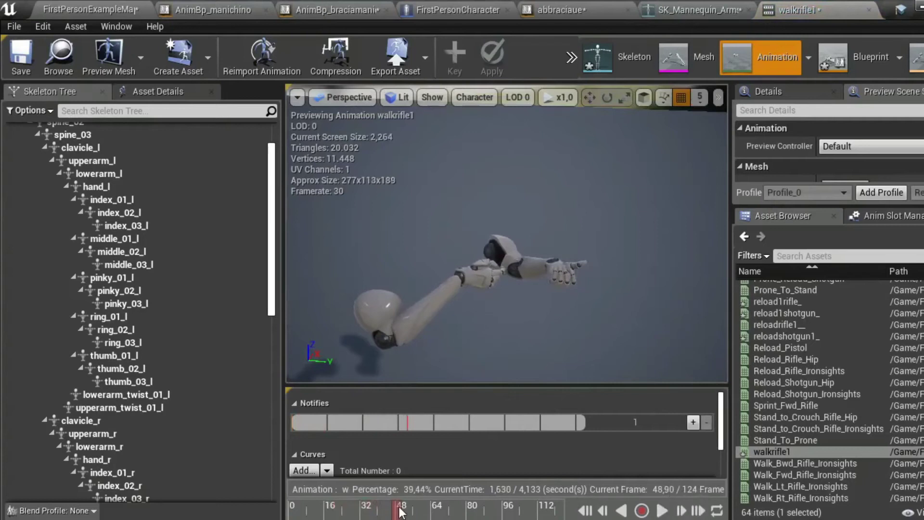
Remove frames 0 to 33 from walkrifle1, leaving a 91-frame clip, and scrub through it.
drag(400, 513, 362, 512)
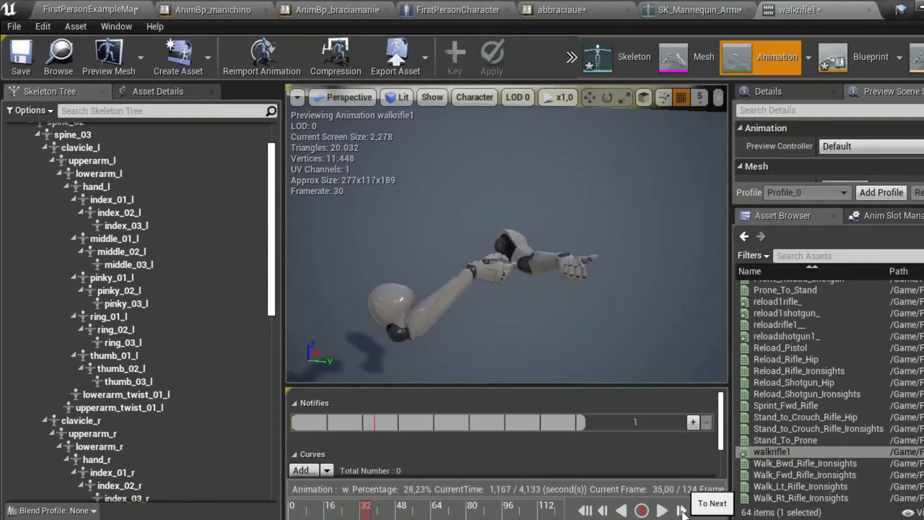
click(602, 510)
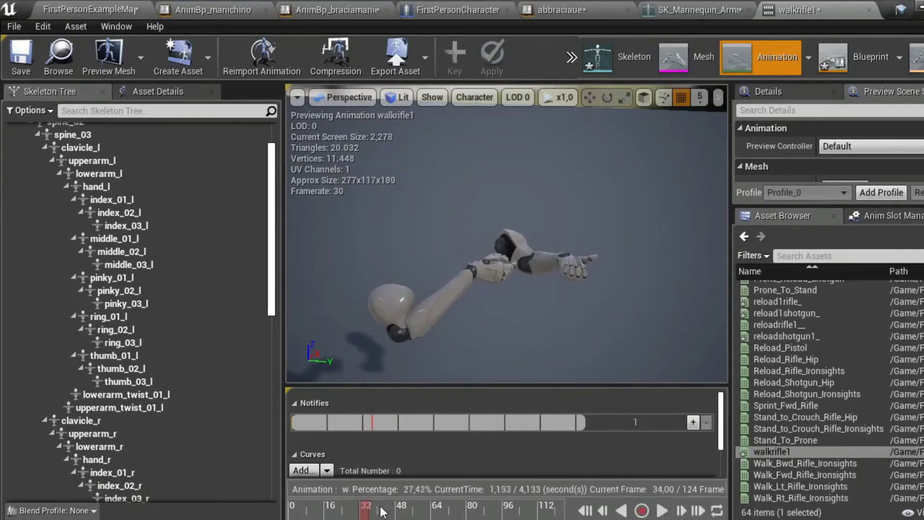
right_click(365, 510)
click(422, 368)
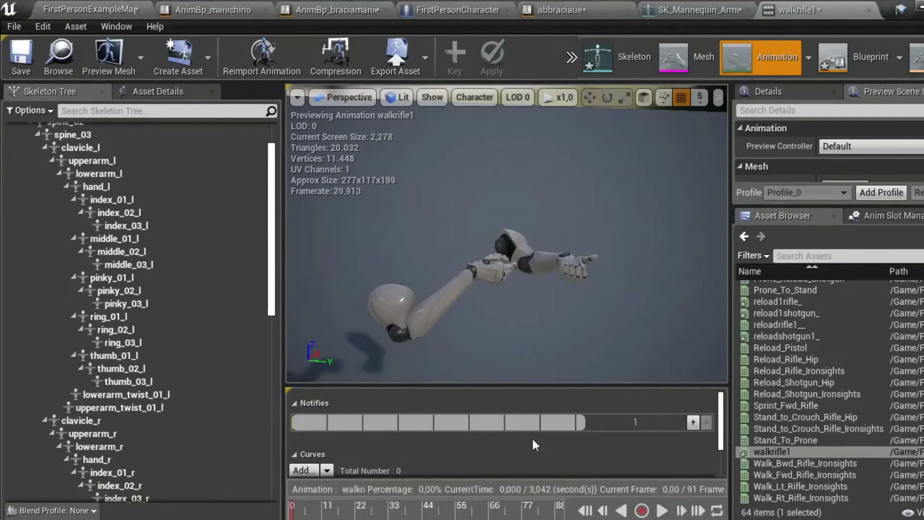
drag(292, 515, 300, 514)
mouse_move(300, 511)
mouse_down()
mouse_move(388, 502)
mouse_move(523, 515)
mouse_up()
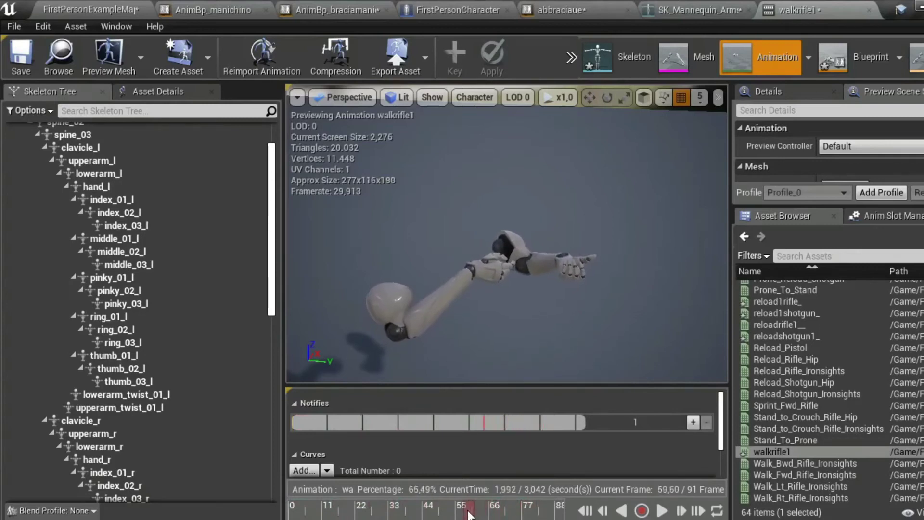
mouse_move(477, 515)
mouse_down()
mouse_move(262, 517)
mouse_move(478, 511)
mouse_up()
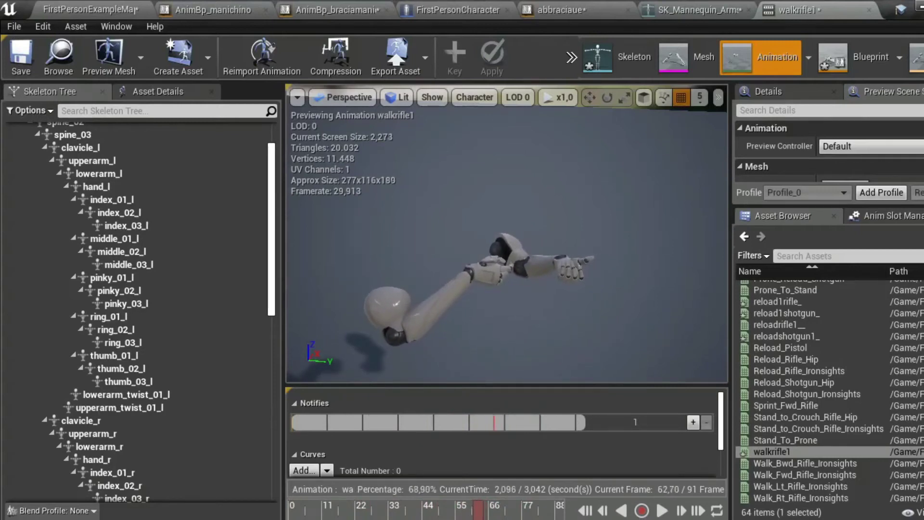
Remove the frames after 63 so walkrifle1 runs 63 frames (2.116 s), and play it.
right_click(480, 514)
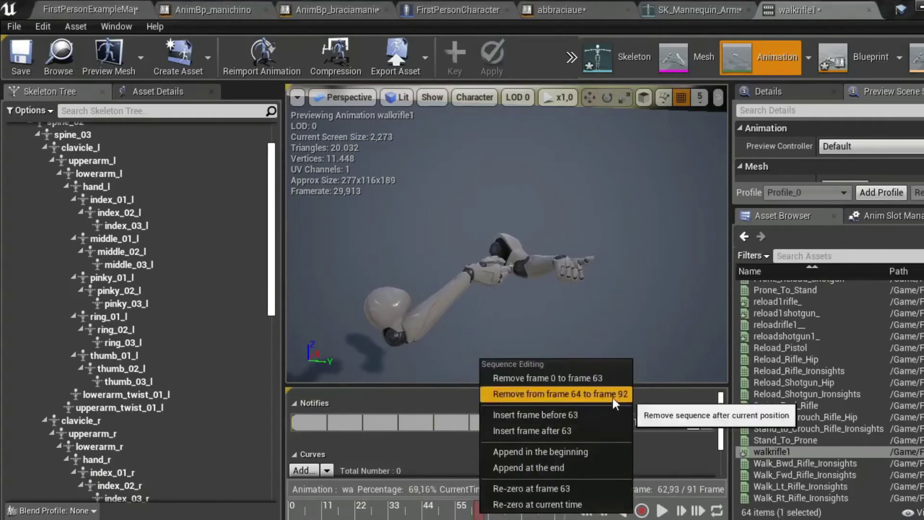
click(611, 398)
click(663, 511)
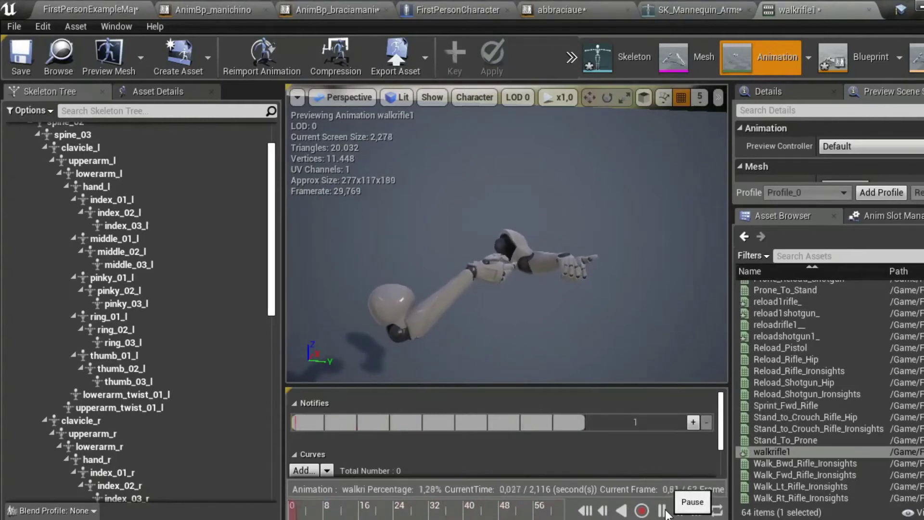
click(663, 510)
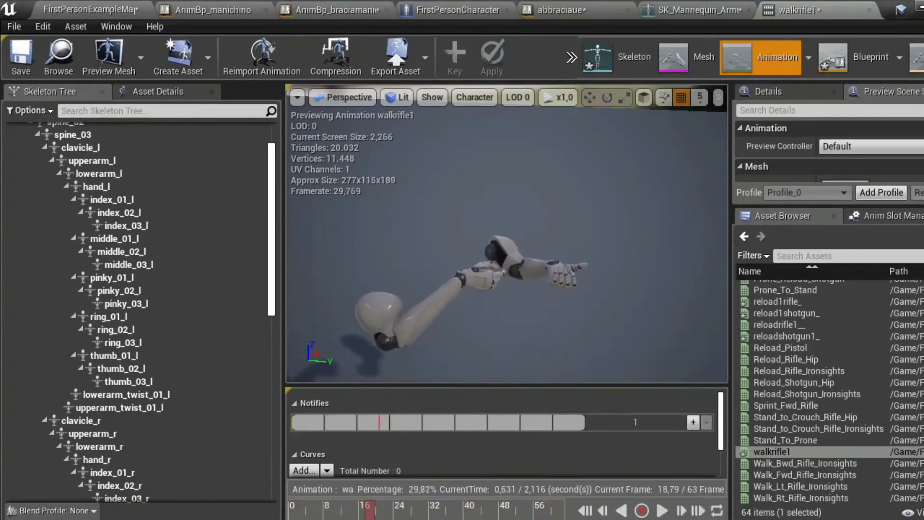
Scrub through the 63-frame walk cycle and settle the playhead on frame 52.
drag(368, 512, 294, 511)
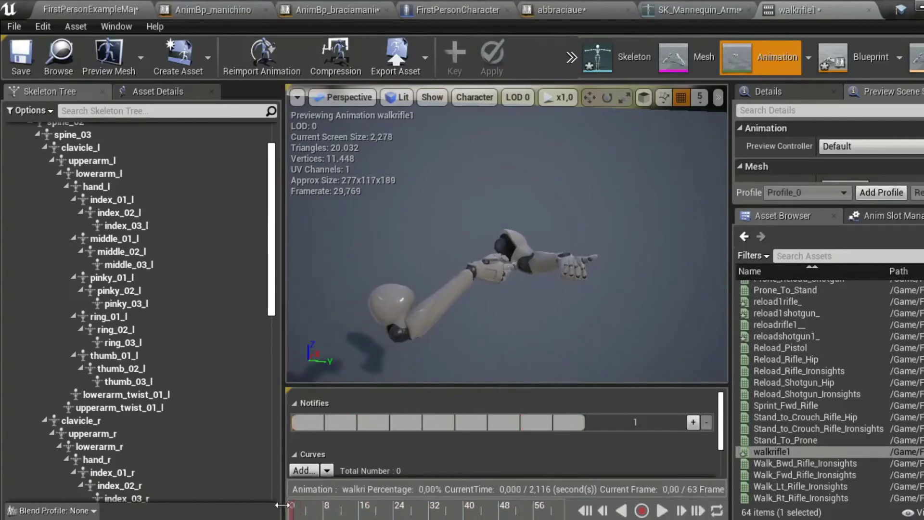
drag(308, 510, 386, 510)
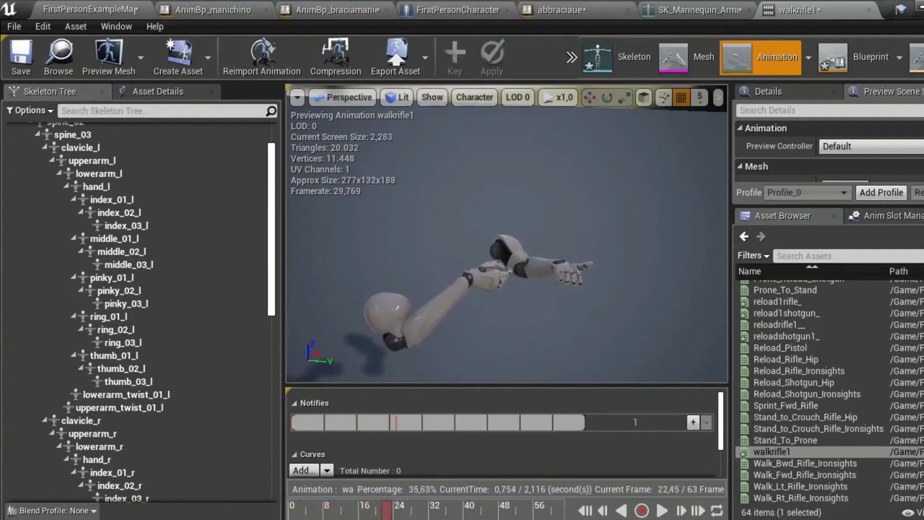
drag(387, 510, 464, 515)
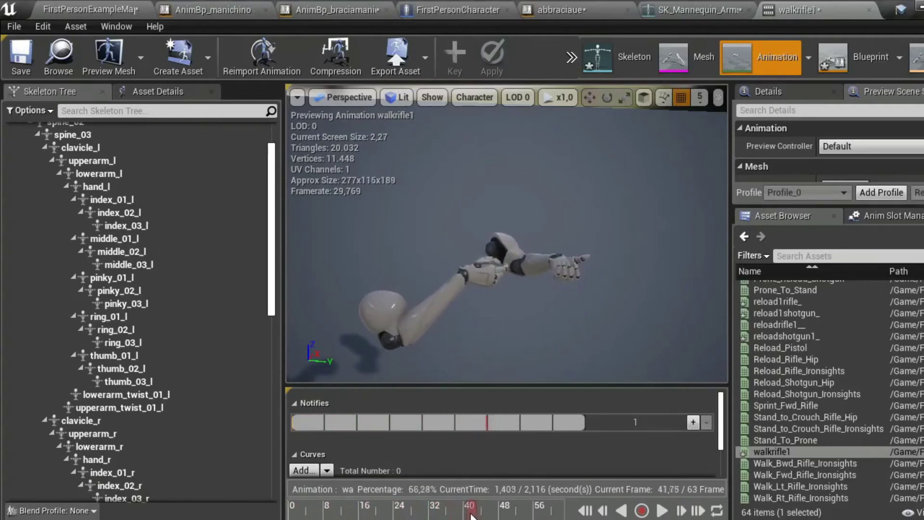
mouse_move(462, 515)
mouse_down()
mouse_move(562, 516)
mouse_move(506, 516)
mouse_up()
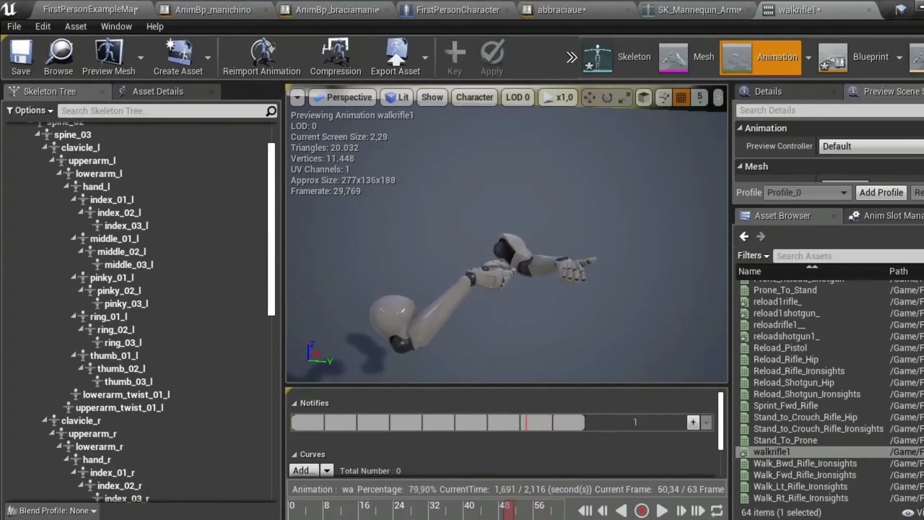
click(681, 511)
click(681, 511)
click(680, 511)
click(681, 511)
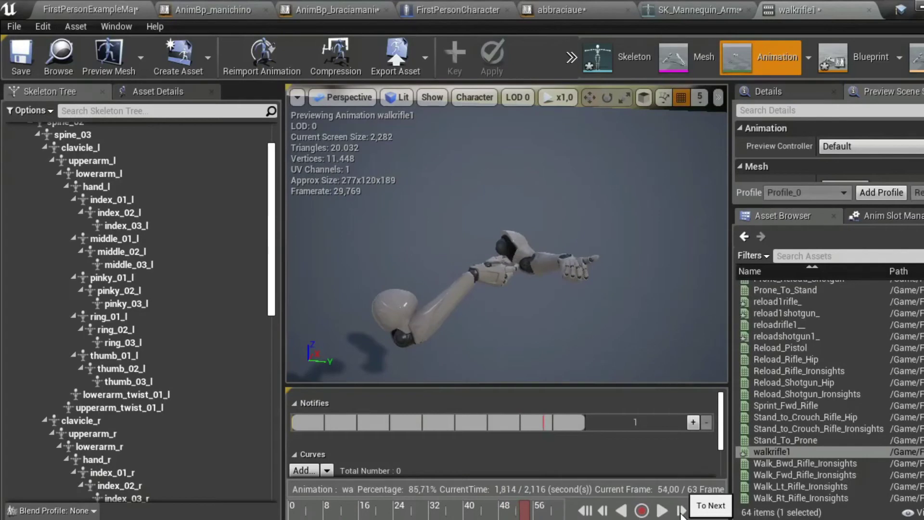
click(602, 511)
click(602, 511)
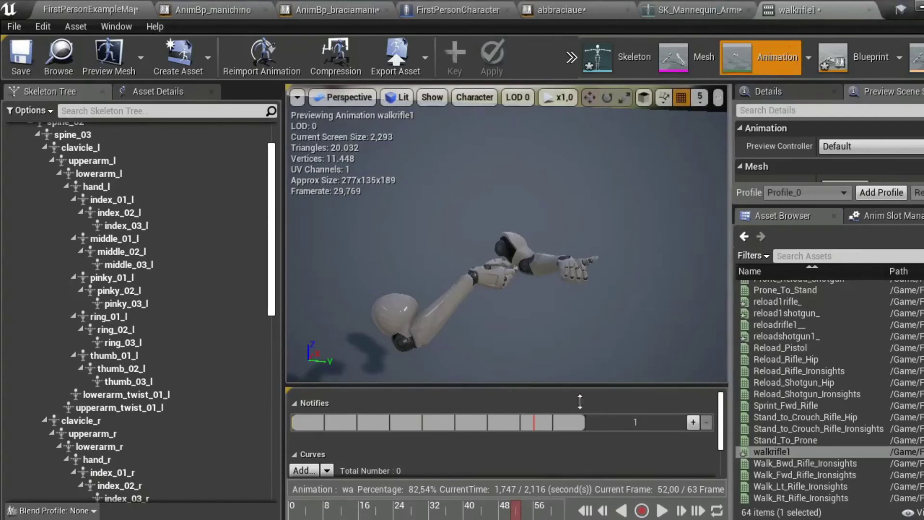
right_click(517, 511)
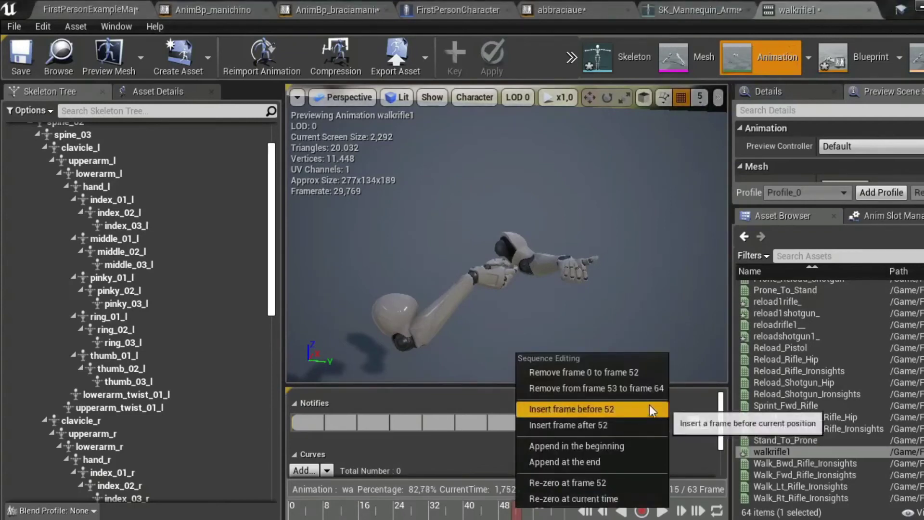
click(592, 387)
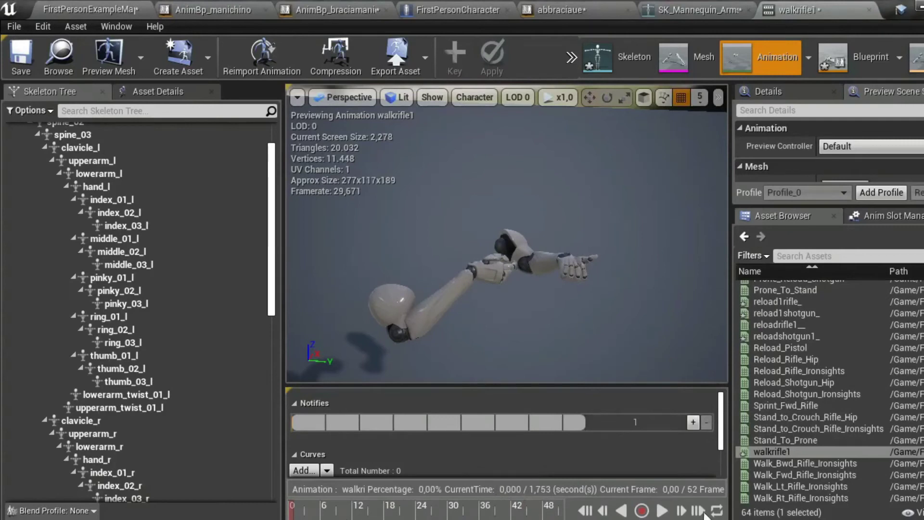
click(661, 511)
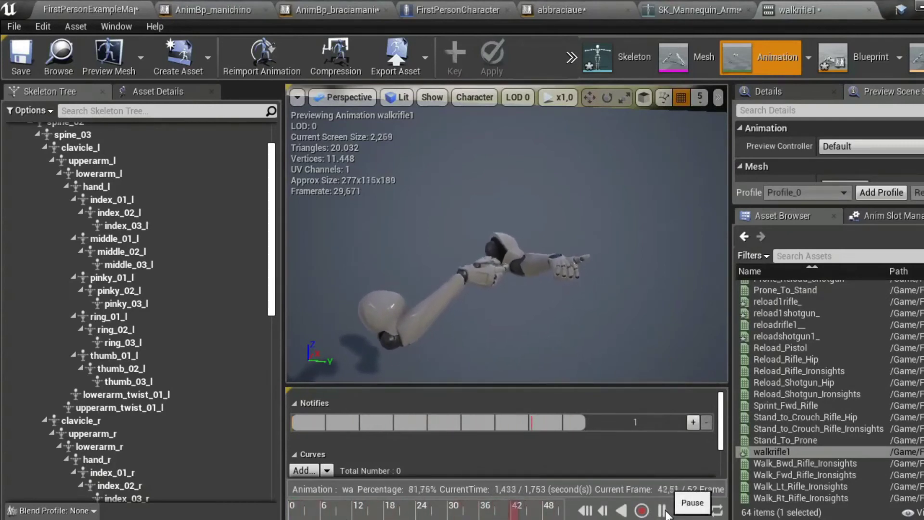
click(662, 511)
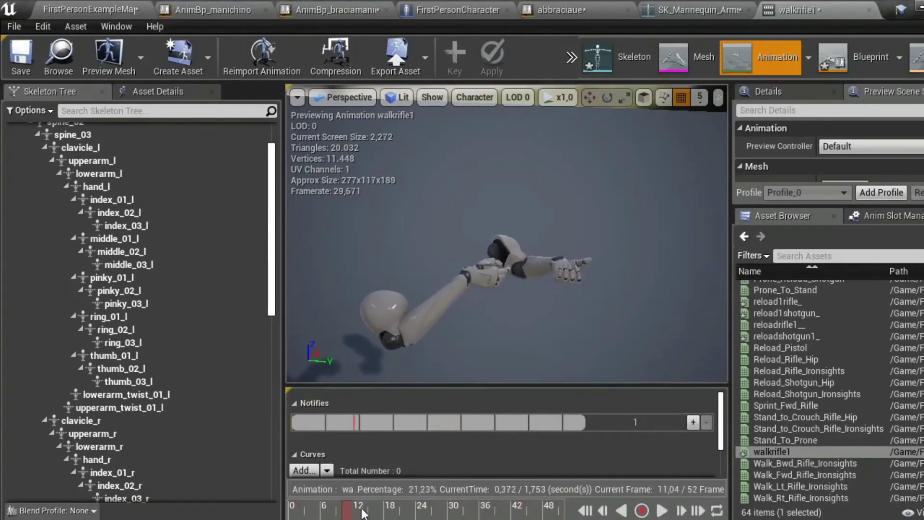
key(ctrl+z)
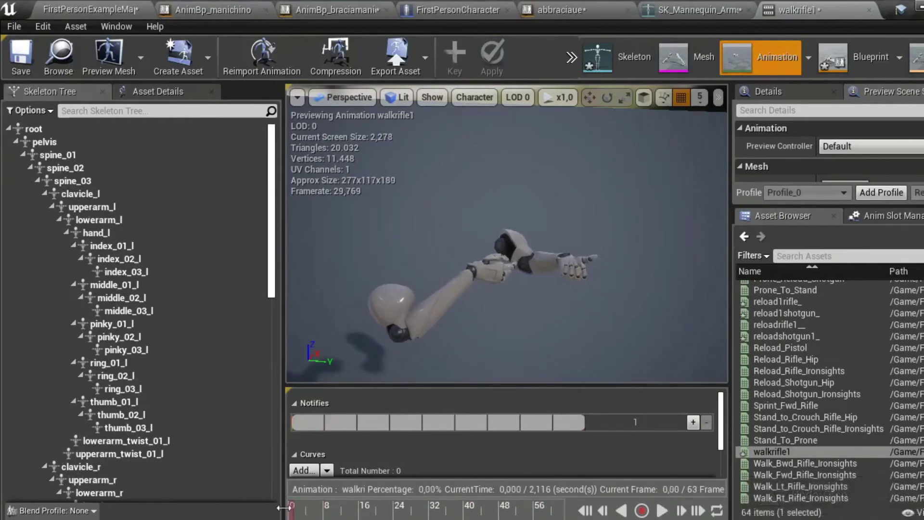
Enlarge the notifies and curves area so Tracks shows, and scrub the walkrifle1 preview.
drag(391, 385, 409, 308)
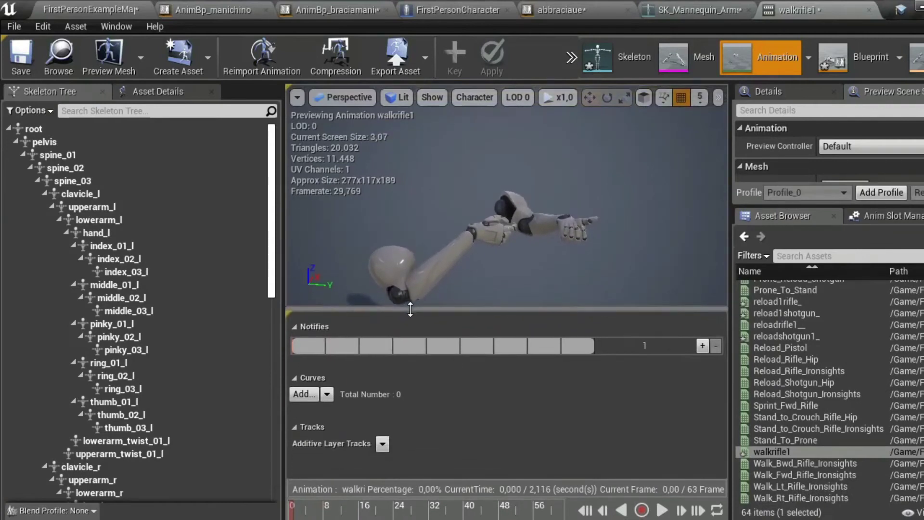
drag(284, 257, 284, 257)
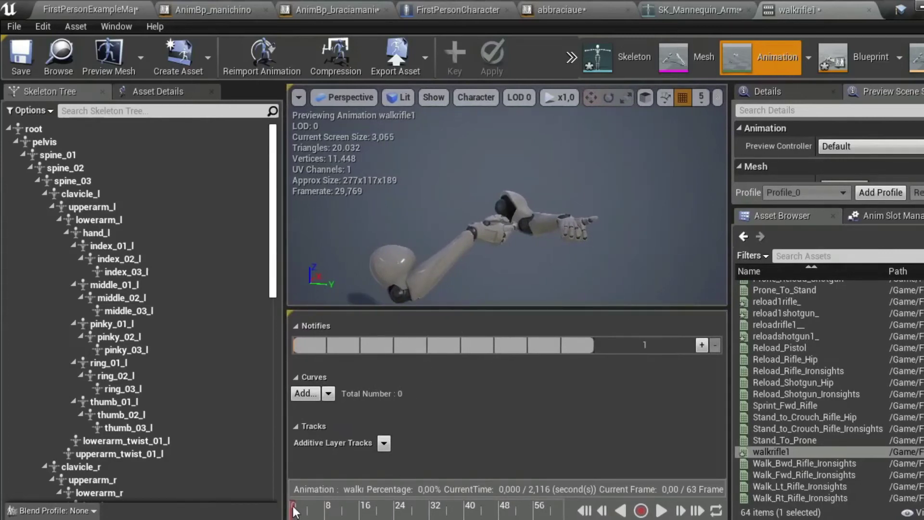
drag(299, 511, 532, 513)
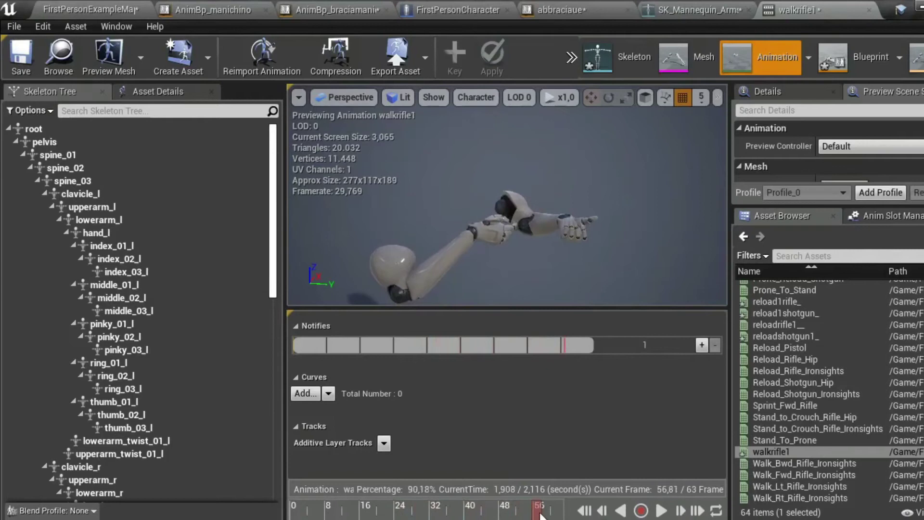
Try trimming walkrifle1 to 58 frames, then undo back to 63 frames and rescrub.
right_click(540, 513)
click(666, 395)
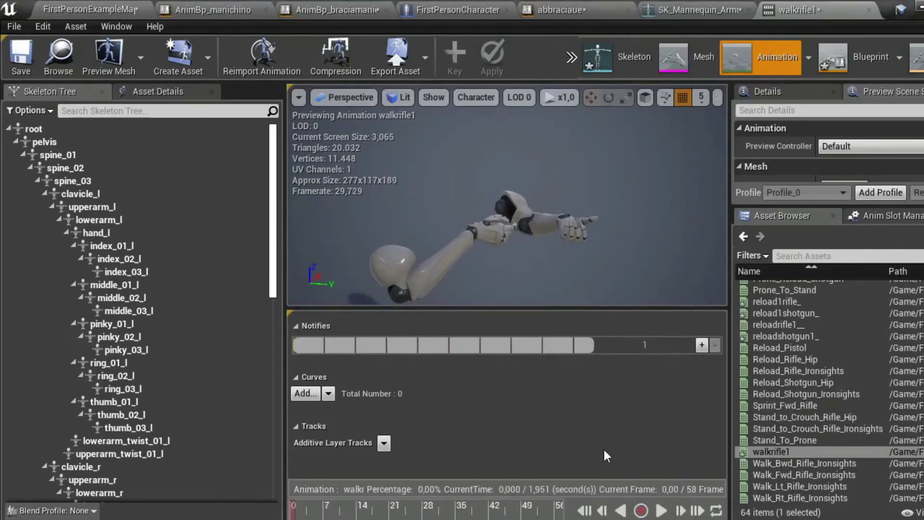
click(661, 510)
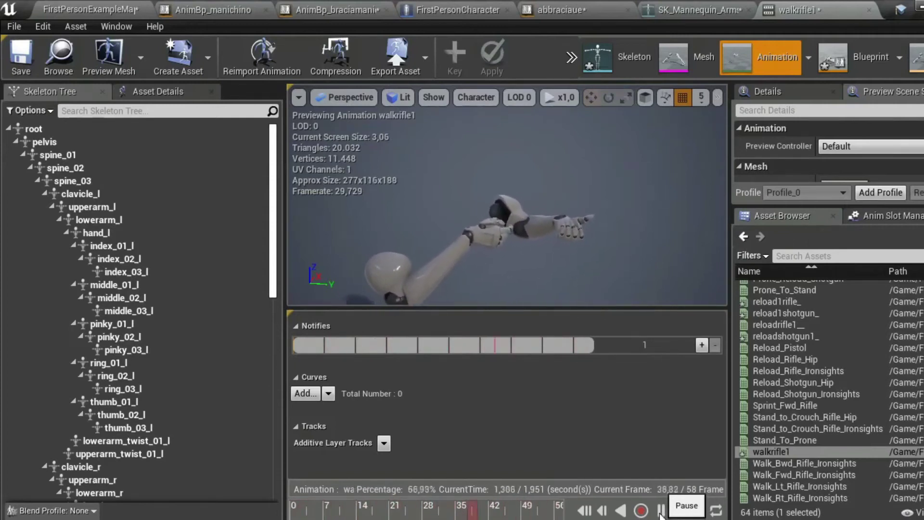
click(660, 511)
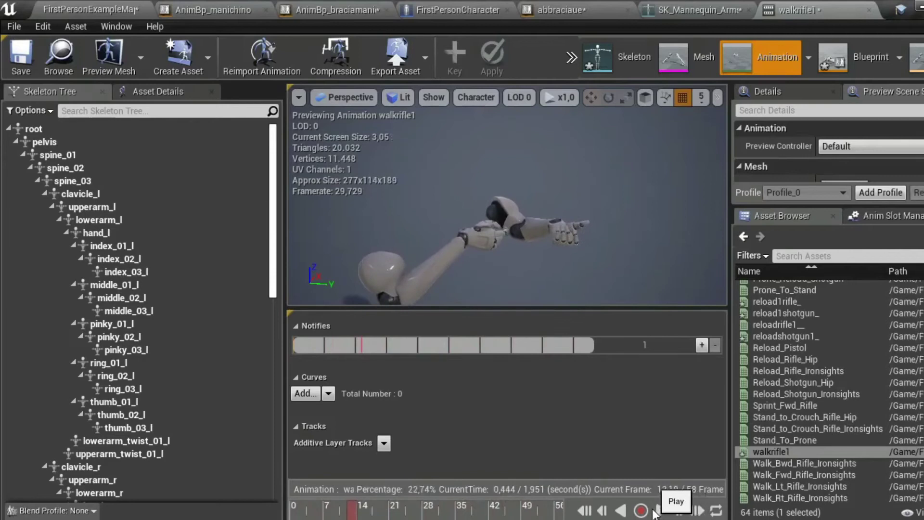
key(ctrl+z)
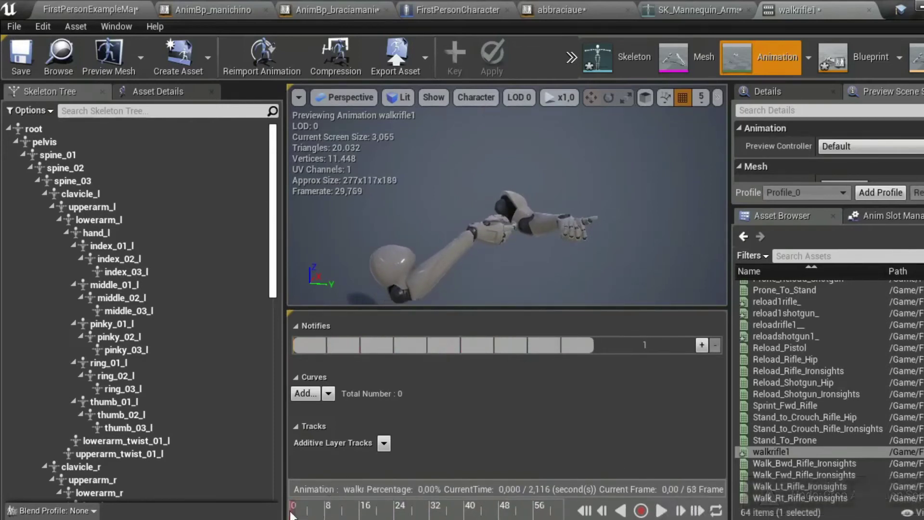
mouse_move(318, 514)
mouse_down()
mouse_move(570, 510)
mouse_move(292, 509)
mouse_up()
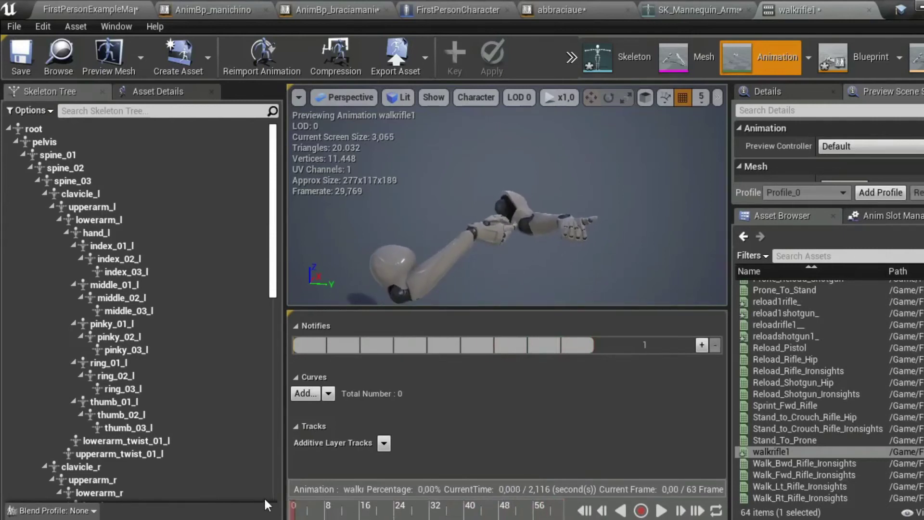
mouse_move(295, 497)
mouse_down()
mouse_move(485, 491)
mouse_move(533, 481)
mouse_up()
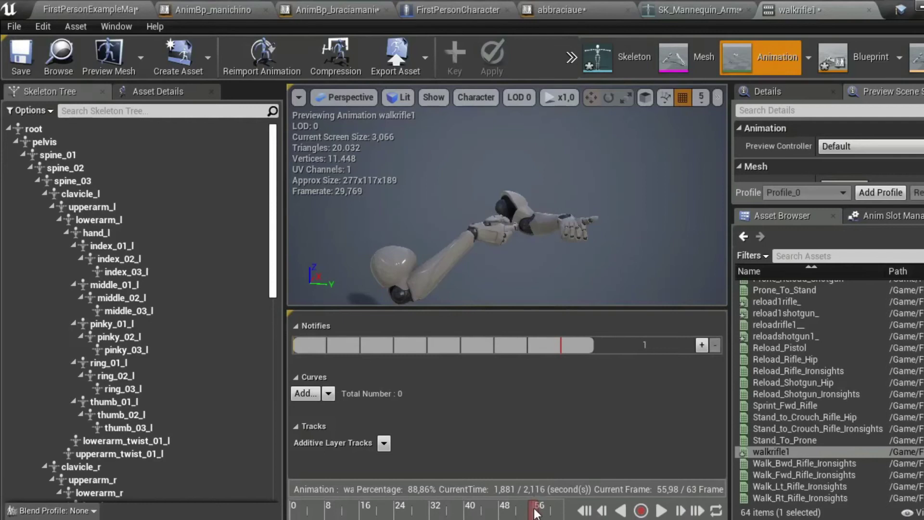
Remove frames 58–64 so walkrifle1 runs 57 frames (1.918 s), and play it back.
right_click(537, 512)
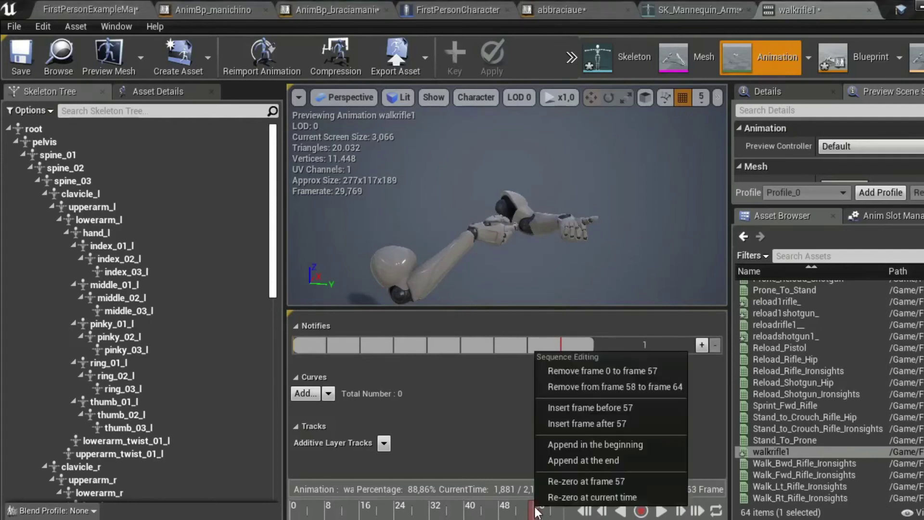
click(644, 382)
click(661, 511)
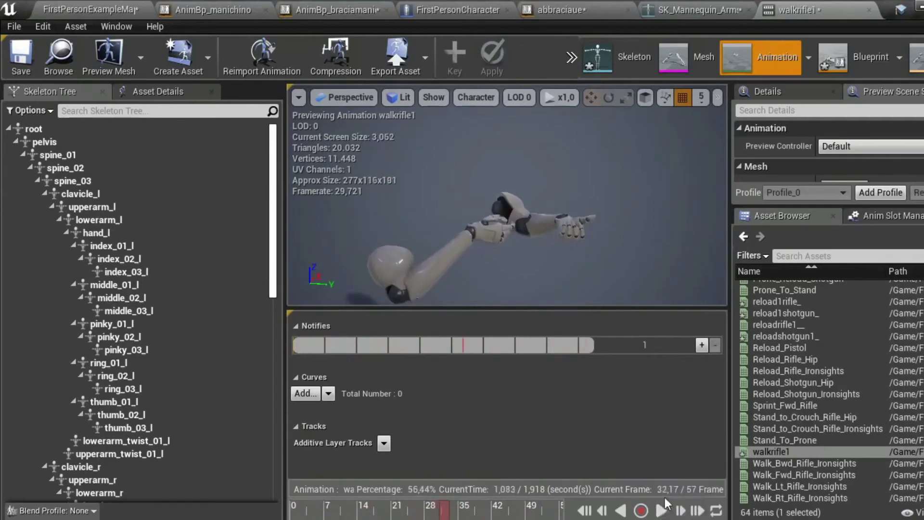
click(662, 510)
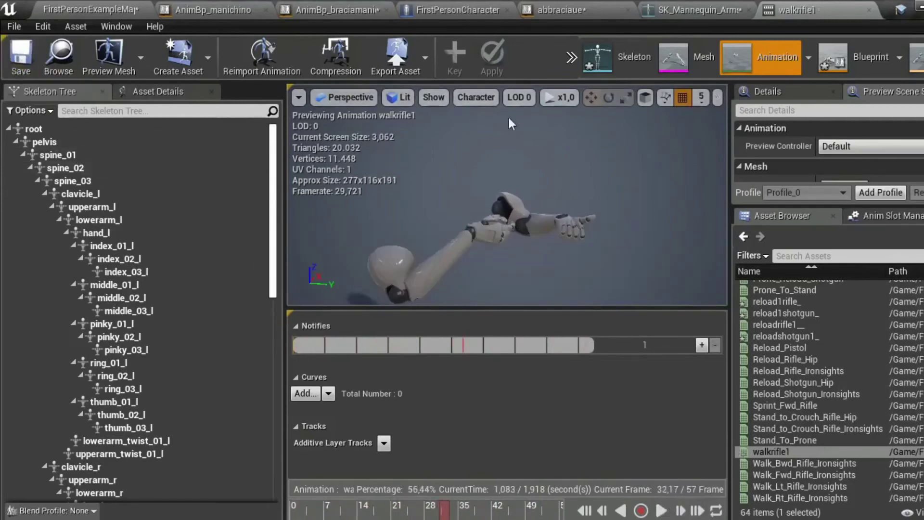
Return to the abbraciaue idle/walk/run state machine, then compile and save the blueprint.
click(570, 8)
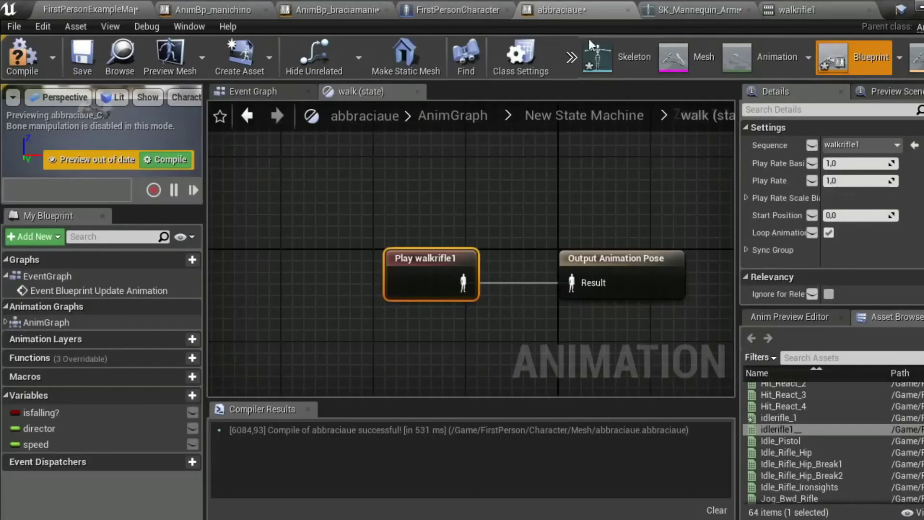
click(248, 118)
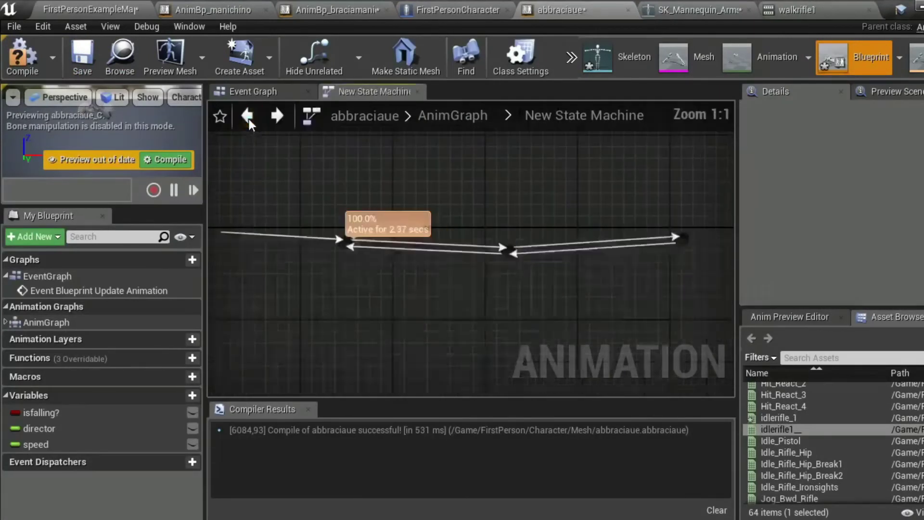
click(169, 161)
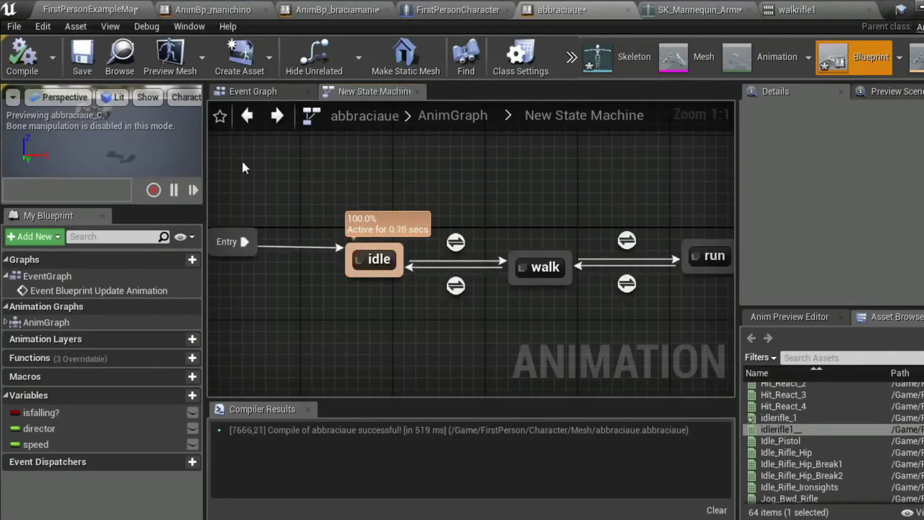
click(82, 59)
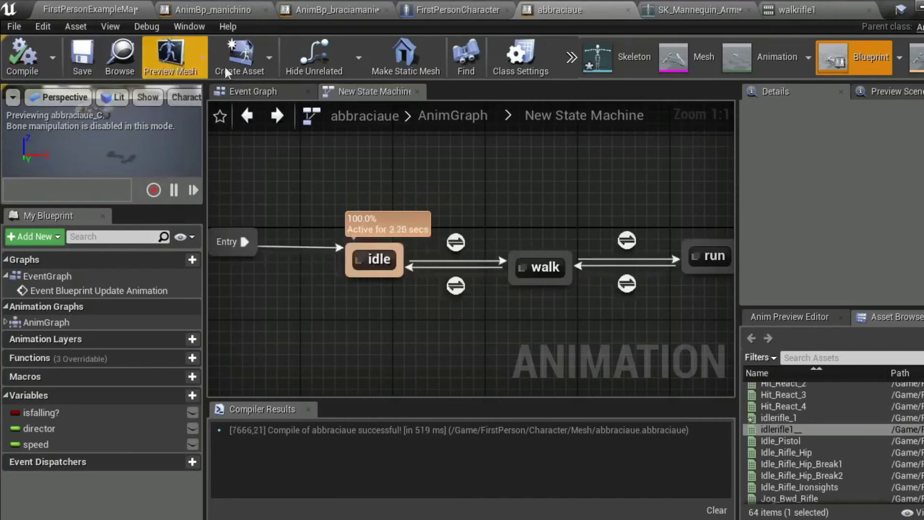
click(571, 59)
click(593, 105)
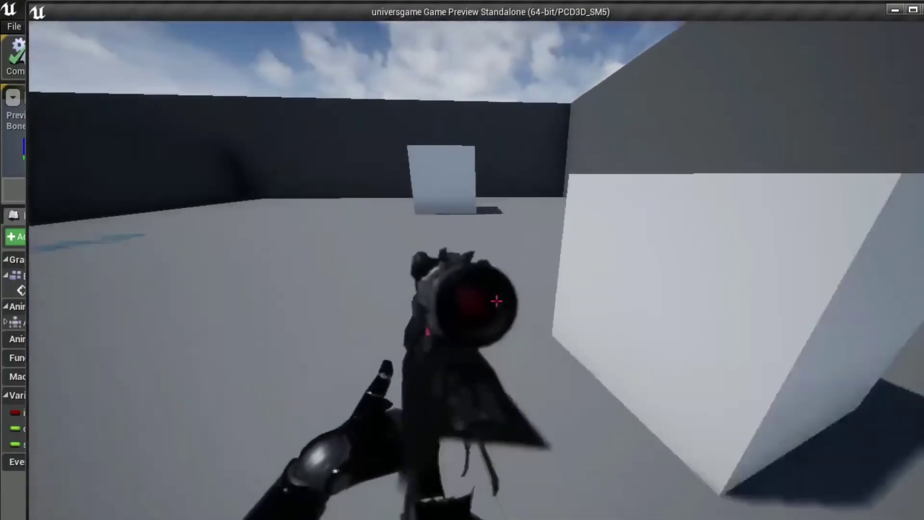
key(w)
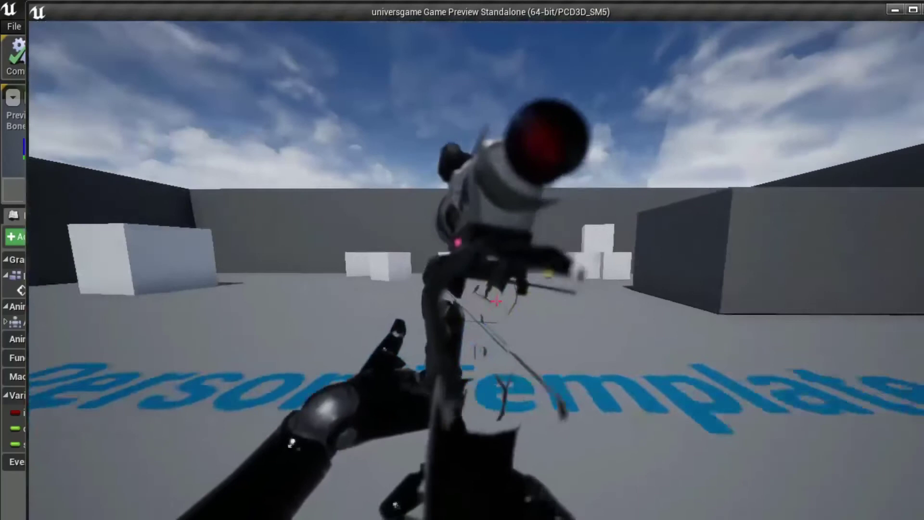
click(497, 301)
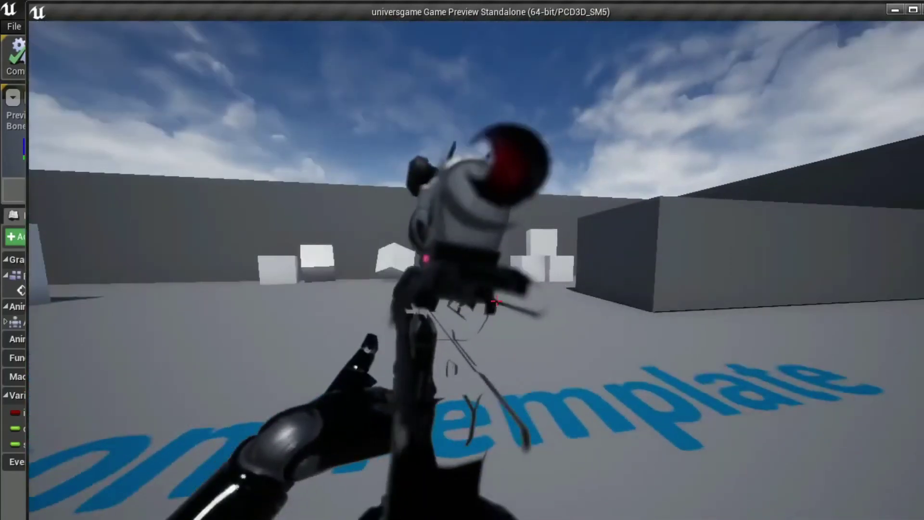
key(Escape)
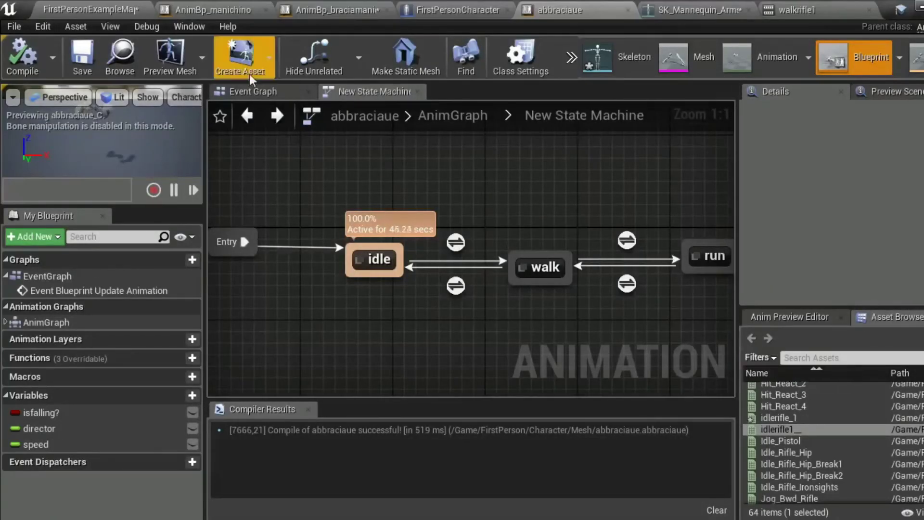
Open the FirstPersonCharacter blueprint, orbit to its head and gun, and inspect the CineCamera.
click(248, 92)
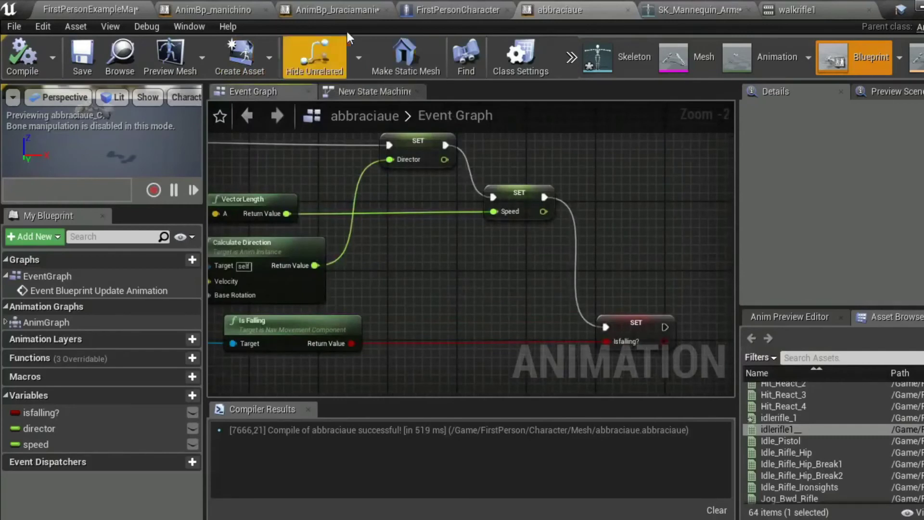
click(424, 9)
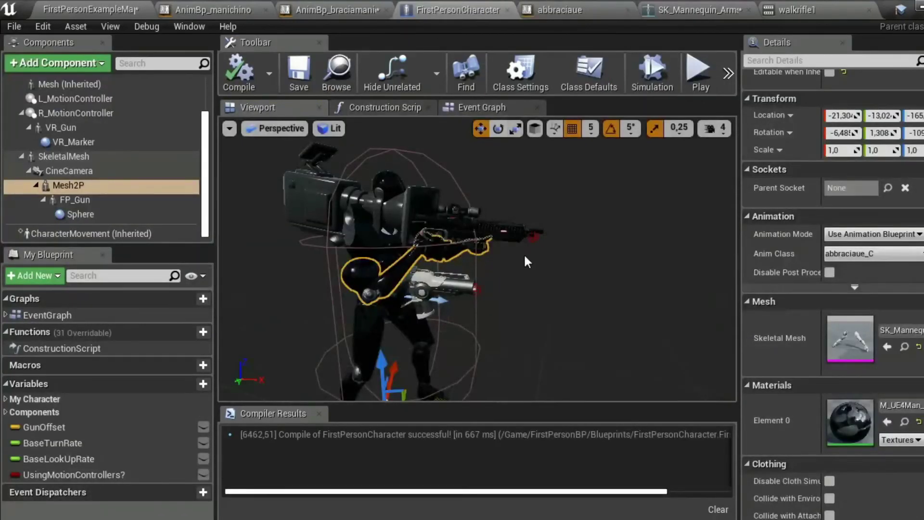
scroll(521, 247, up, 5)
drag(521, 248, 501, 260)
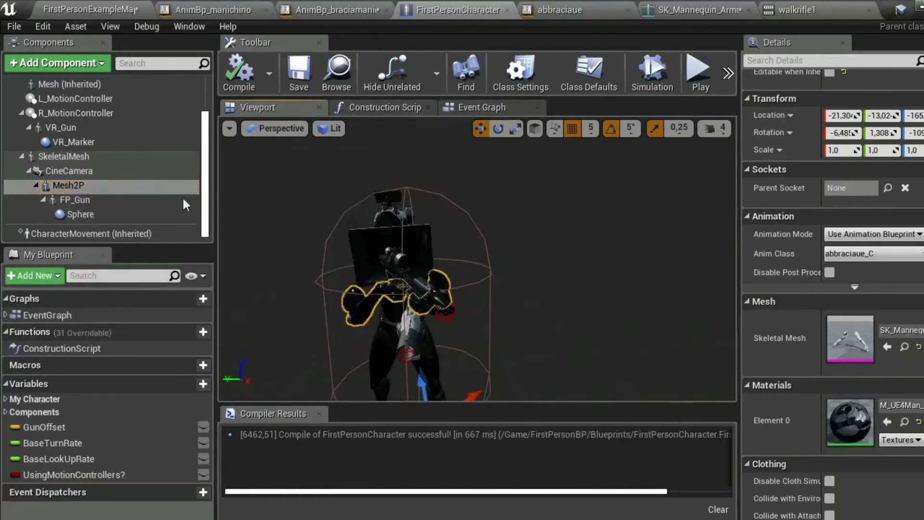
drag(465, 315, 487, 321)
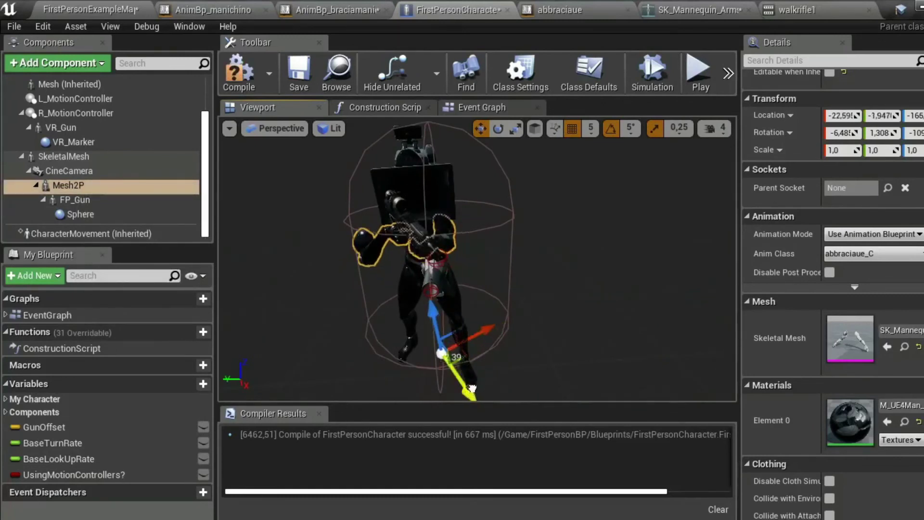
click(79, 172)
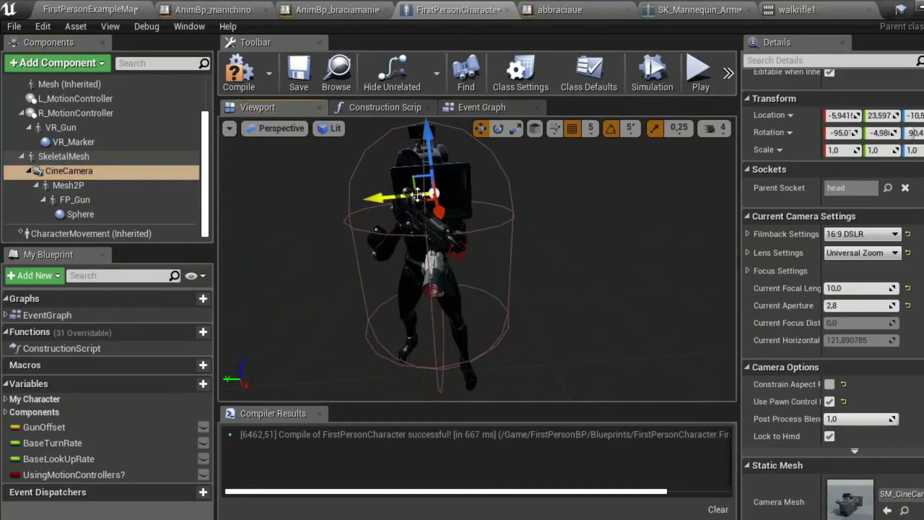
Select Mesh2P and move the arms mesh to about X -25.63.
click(68, 185)
right_drag(477, 260, 530, 270)
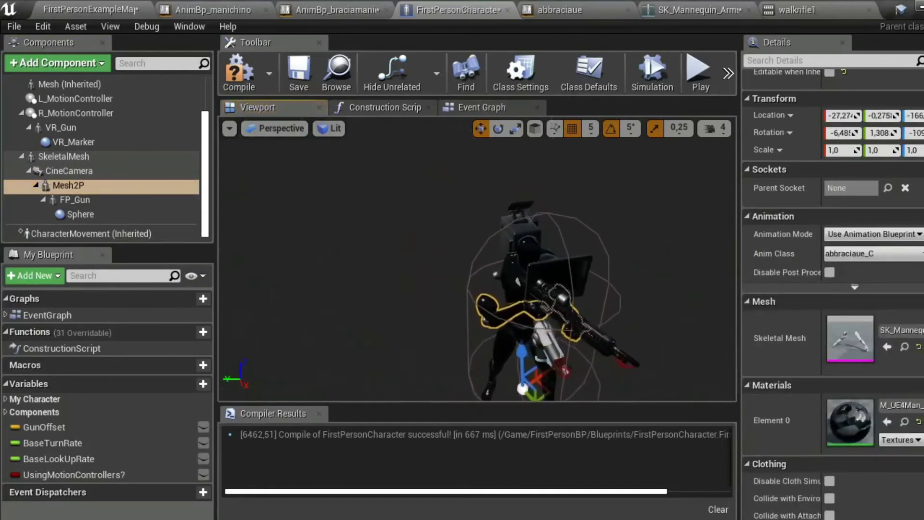
mouse_move(439, 290)
right_down()
mouse_move(481, 289)
mouse_move(481, 270)
right_up()
key(f)
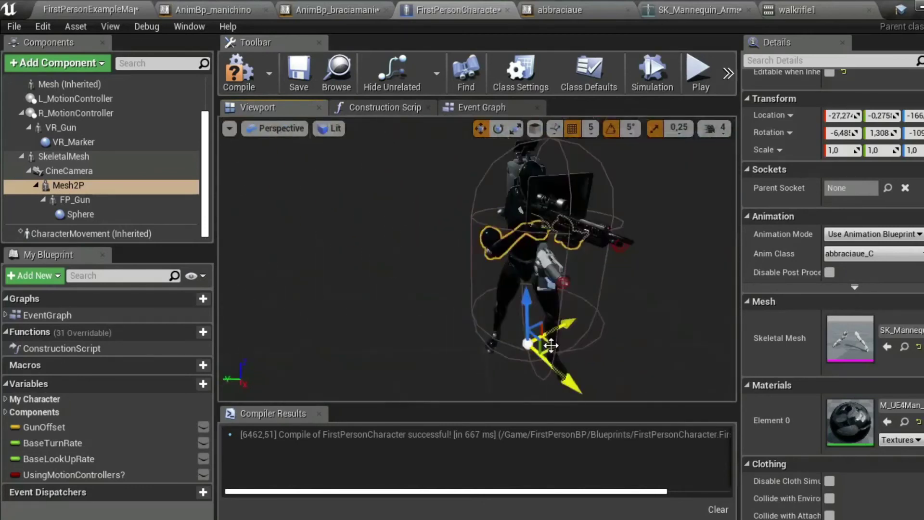
alt+drag(476, 260, 486, 260)
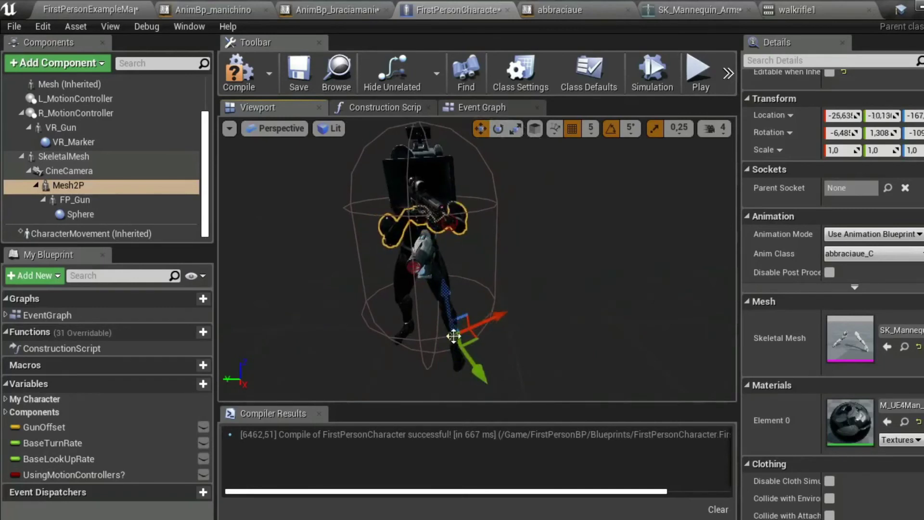
mouse_move(464, 301)
right_down()
mouse_move(460, 291)
mouse_move(478, 292)
mouse_move(457, 293)
right_up()
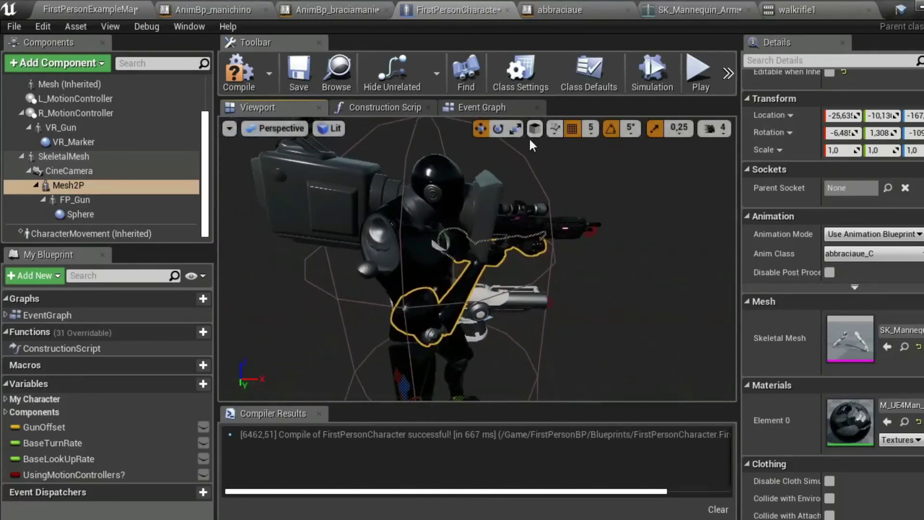
Rotate the Mesh2P arms to about -5.65, 3.444, -89.9 to lift the rifle, and orbit to check.
drag(485, 294, 313, 393)
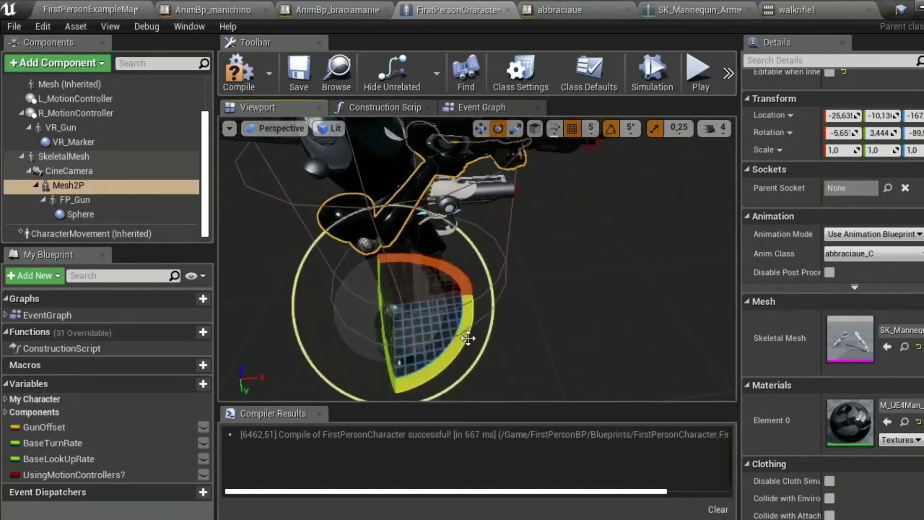
right_drag(468, 339, 462, 313)
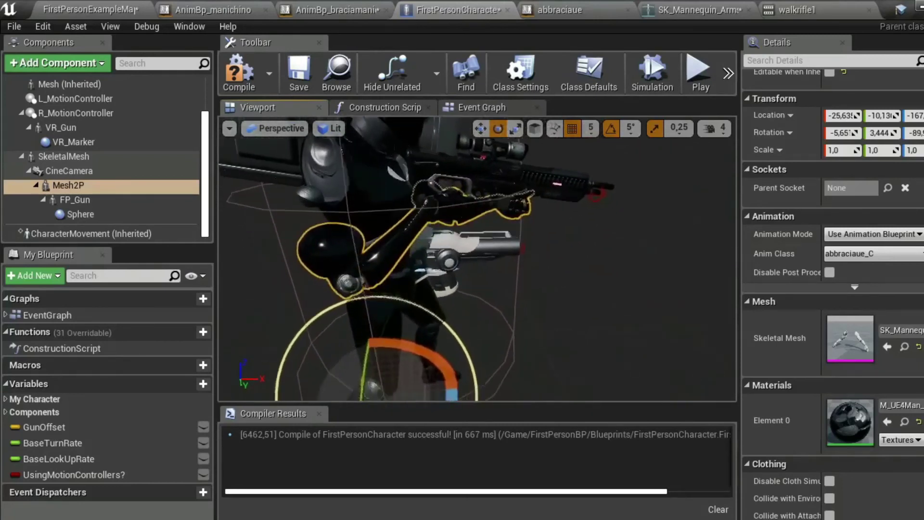
right_drag(546, 337, 550, 313)
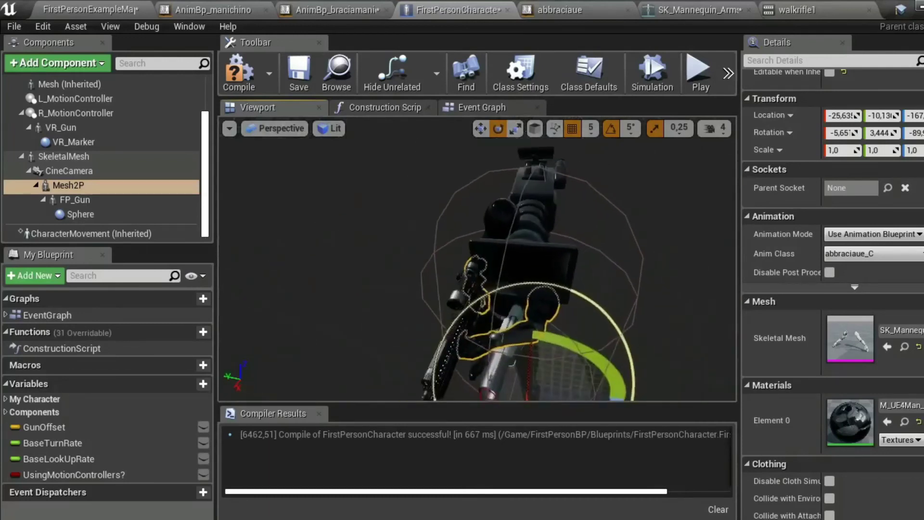
right_drag(551, 314, 611, 329)
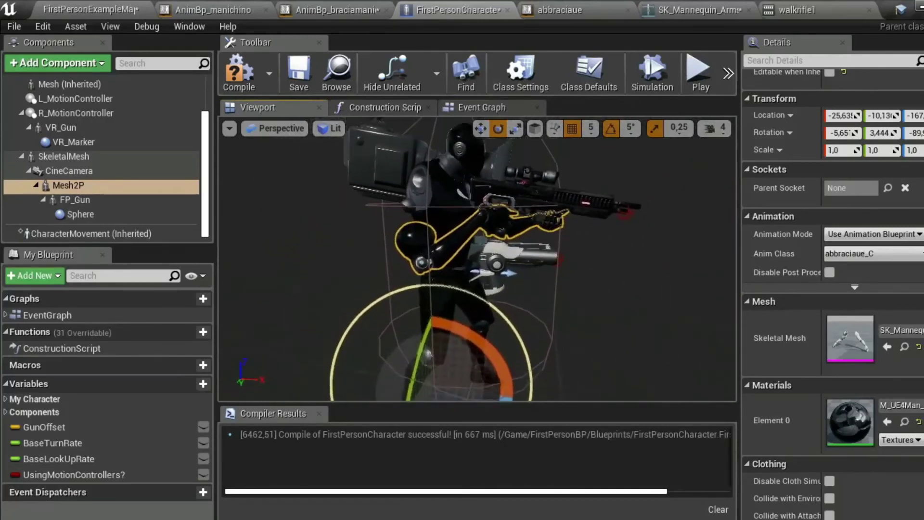
right_drag(673, 276, 672, 276)
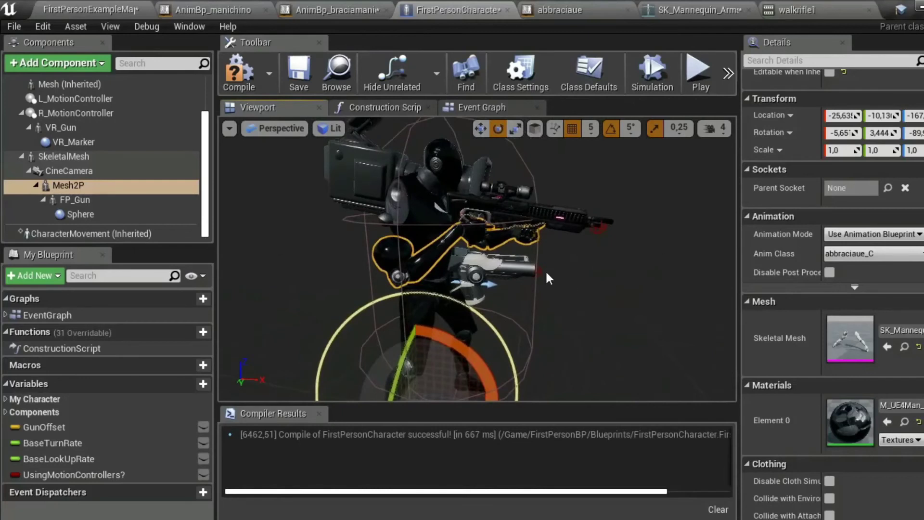
Try moving the CineCamera with the translate gizmo, undoing each move back to its original spot.
click(72, 171)
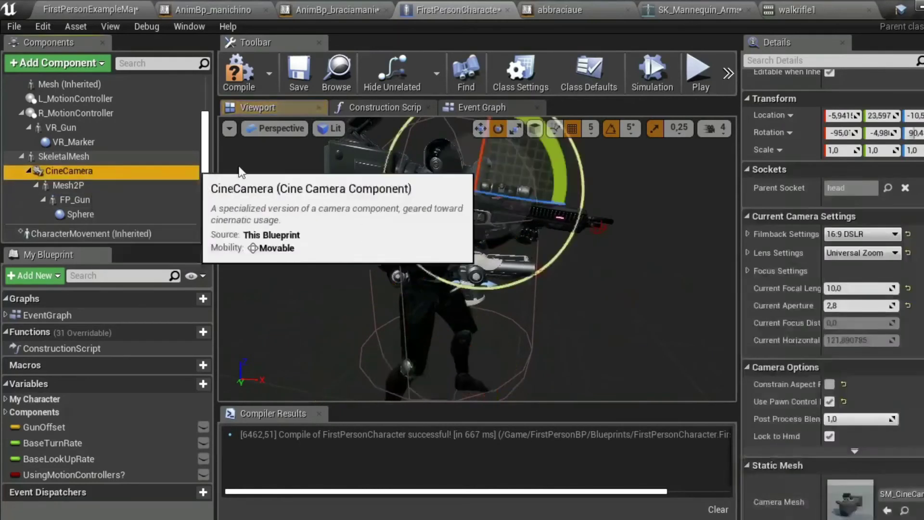
click(480, 129)
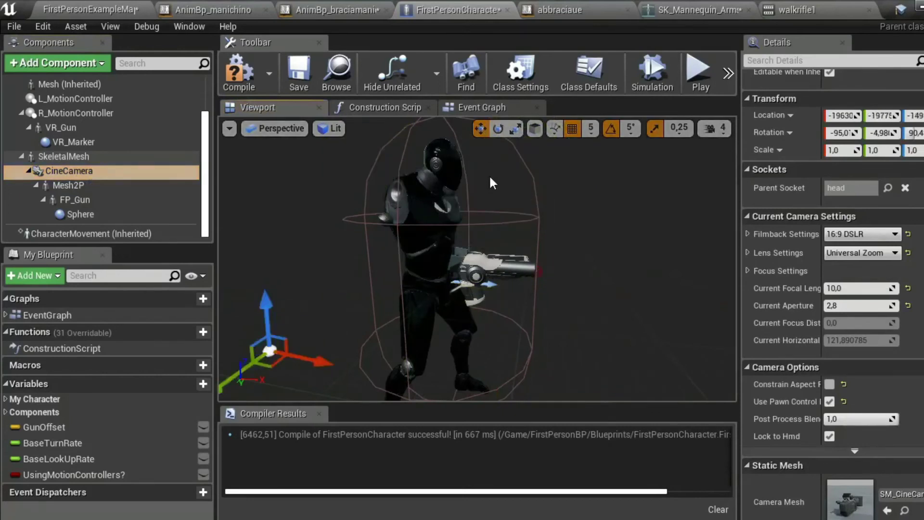
key(ctrl+z)
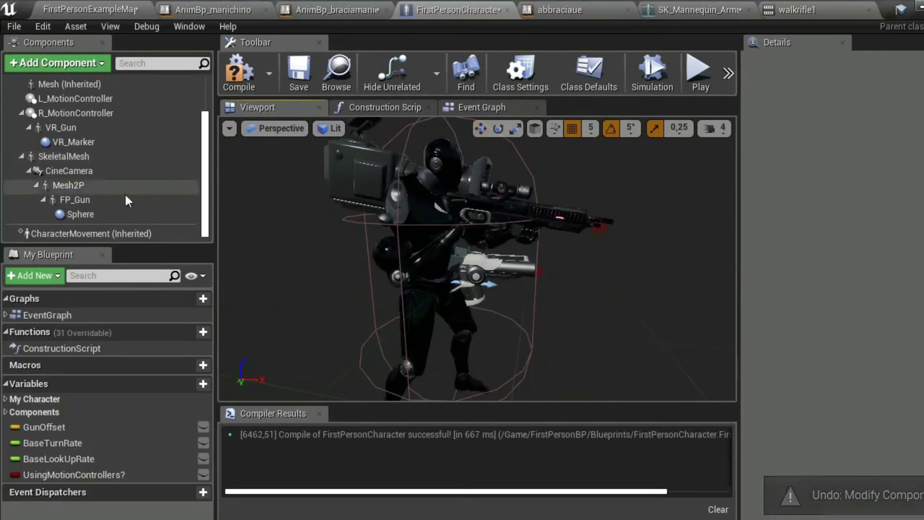
click(82, 173)
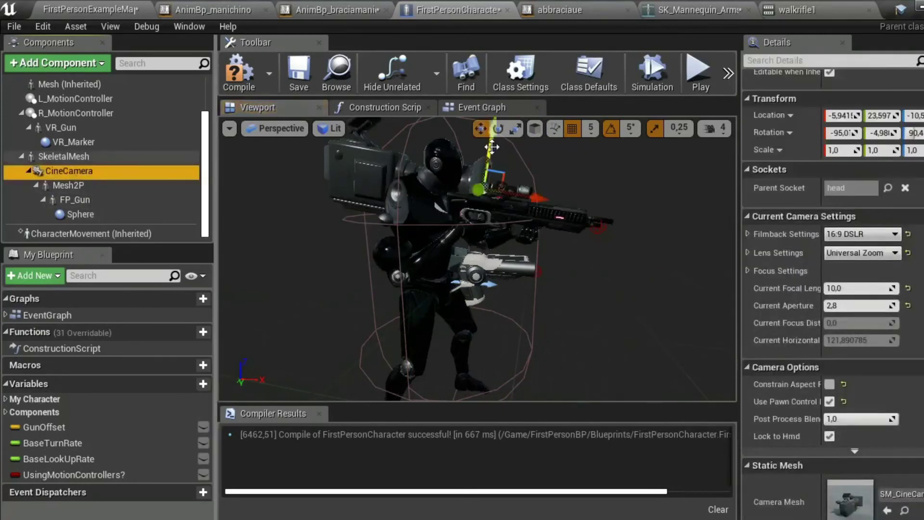
drag(491, 142, 492, 142)
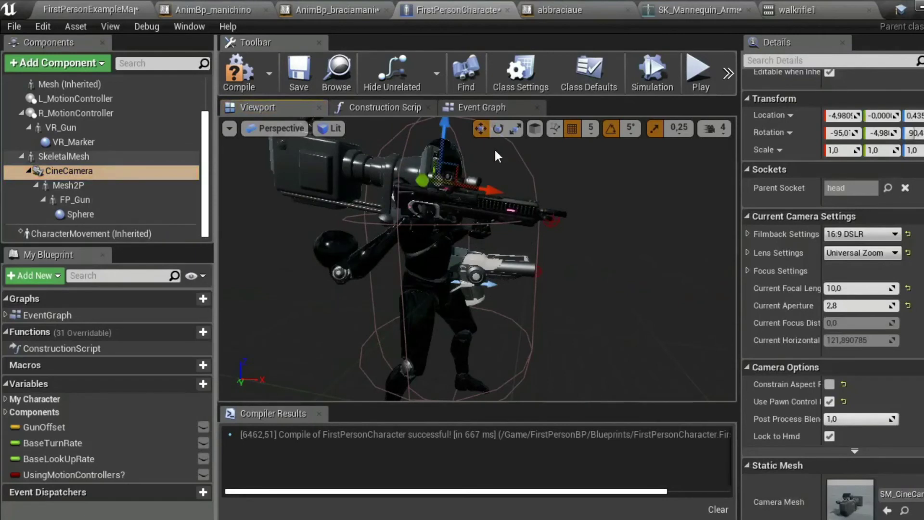
key(ctrl+z)
scroll(553, 249, down, 3)
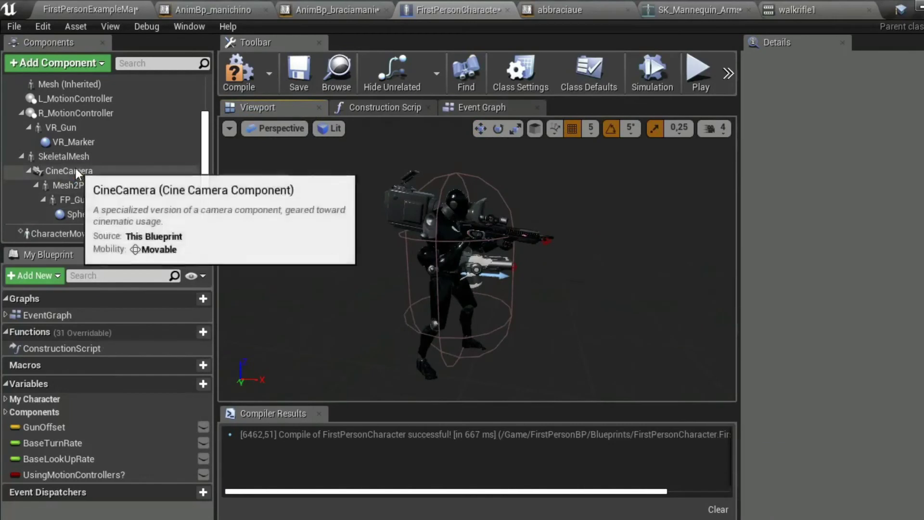
click(76, 169)
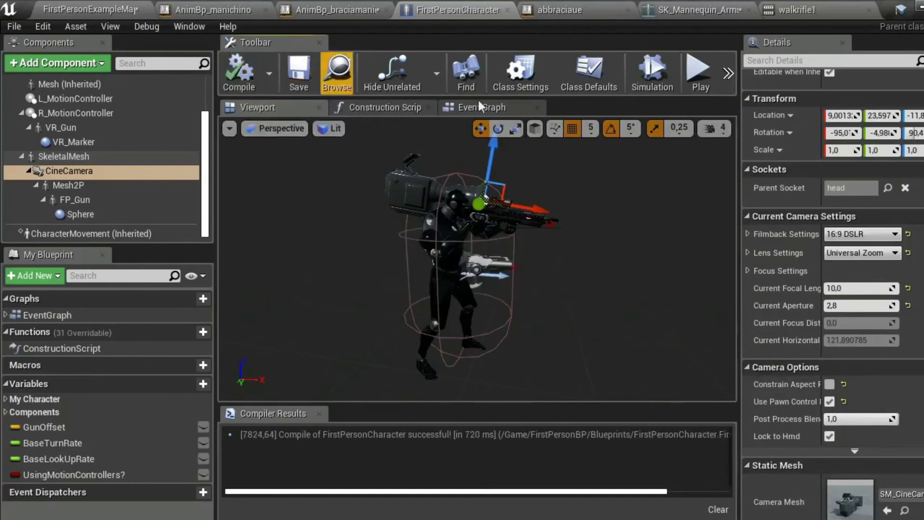
click(707, 73)
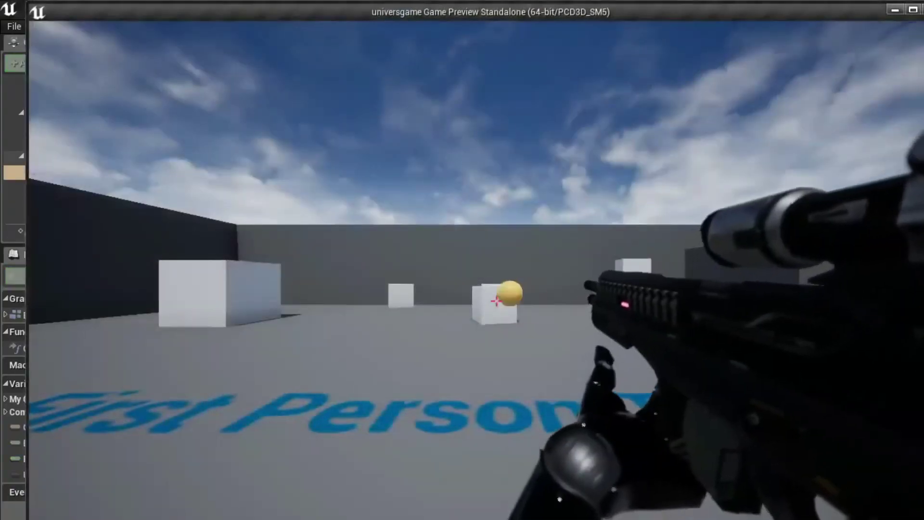
key(w)
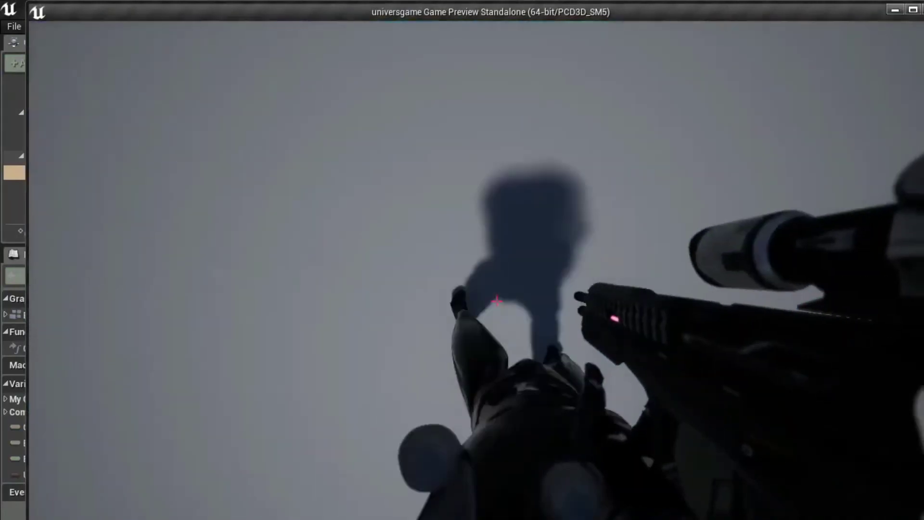
mouse_move(615, 517)
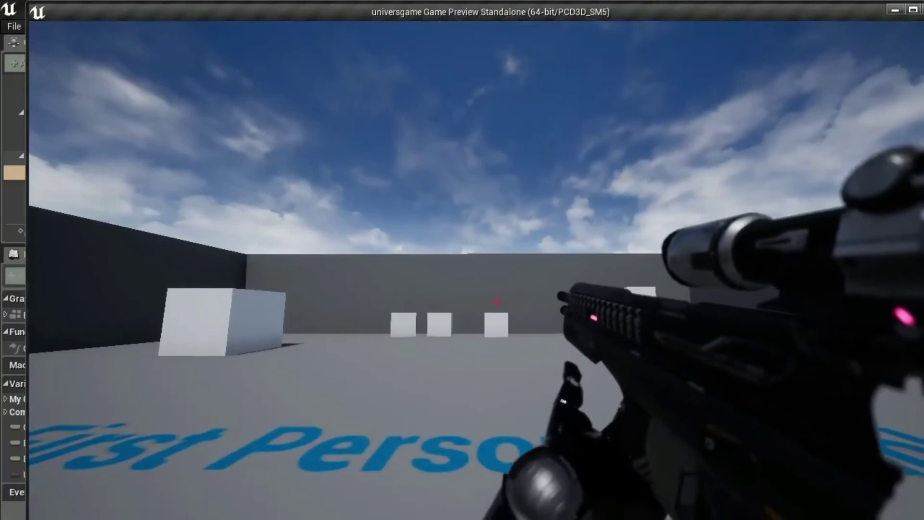
key(w)
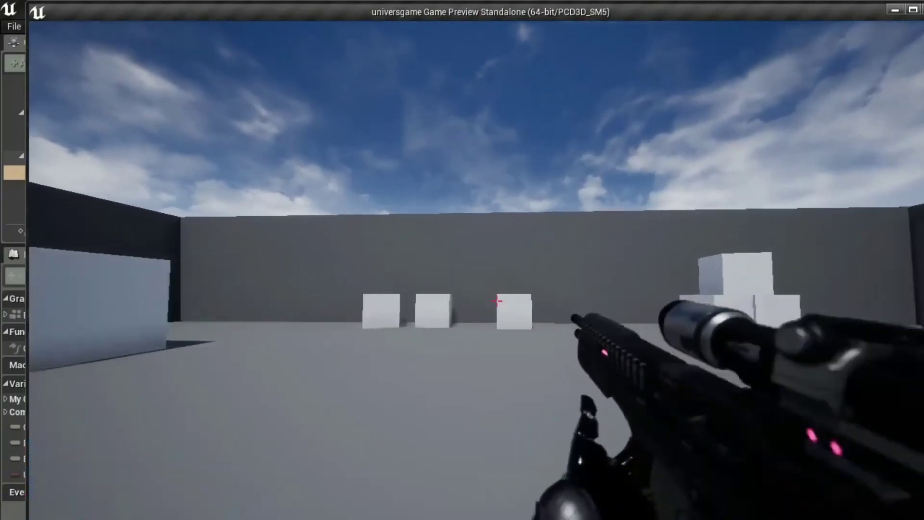
click(496, 301)
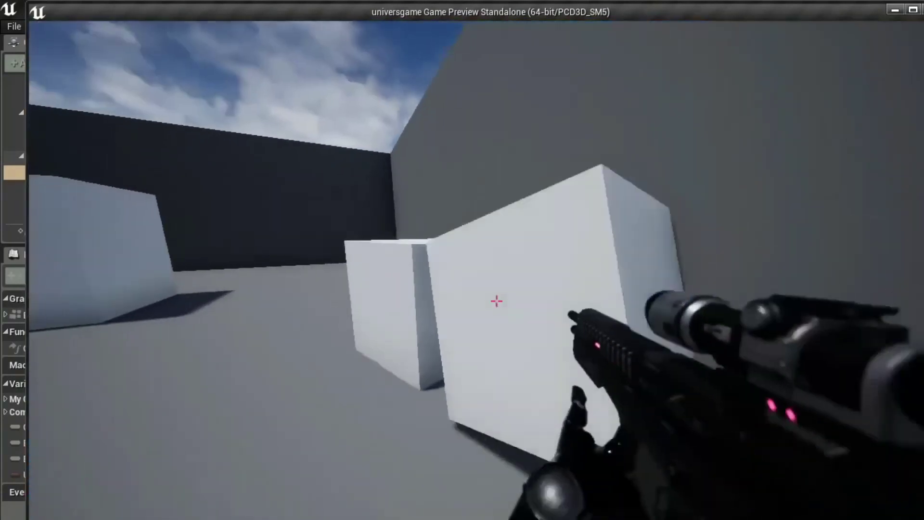
click(496, 300)
click(497, 301)
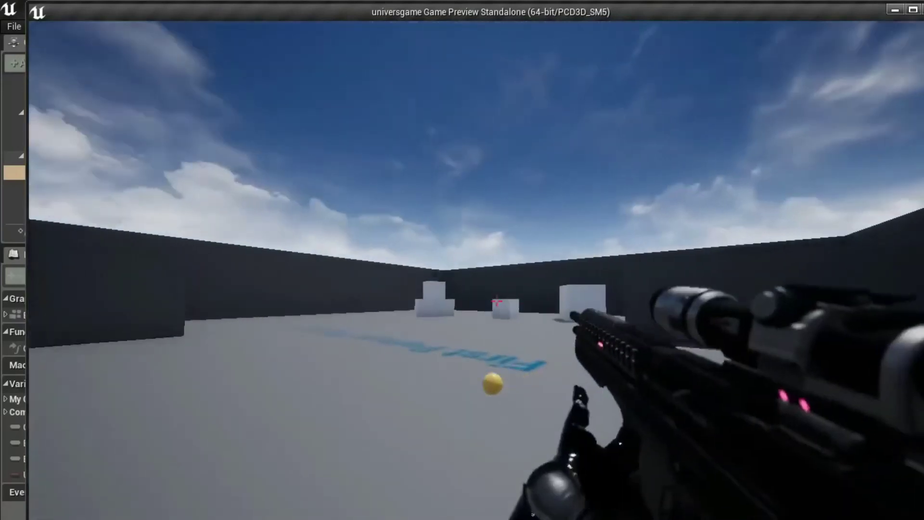
click(496, 300)
click(497, 301)
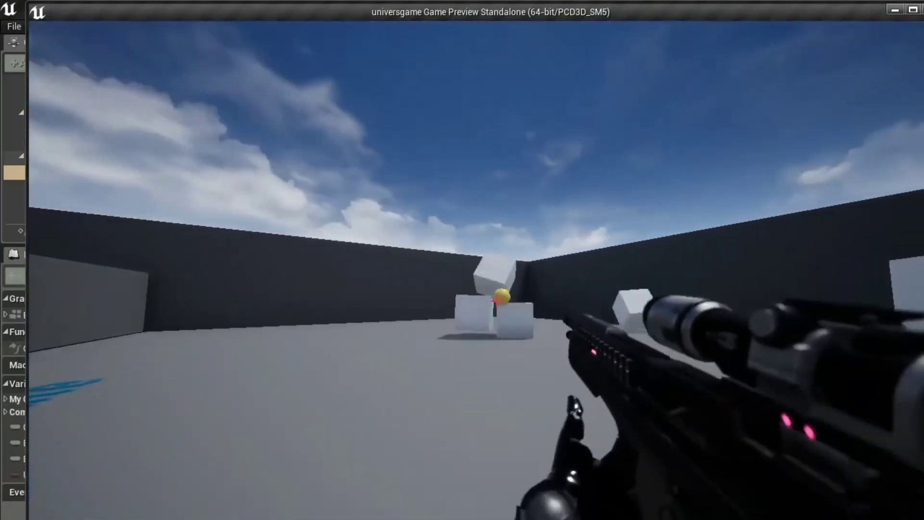
Exit the play test and orbit down onto the FirstPersonCharacter.
key(Escape)
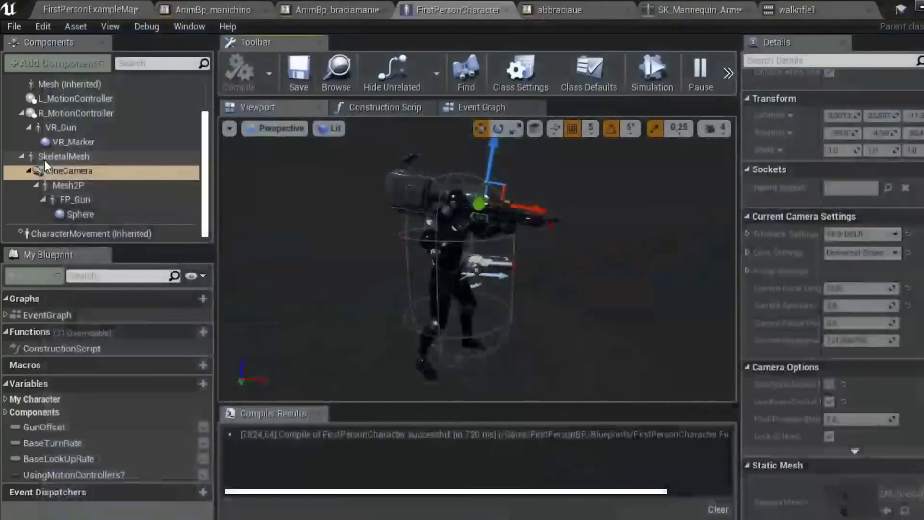
scroll(422, 195, up, 5)
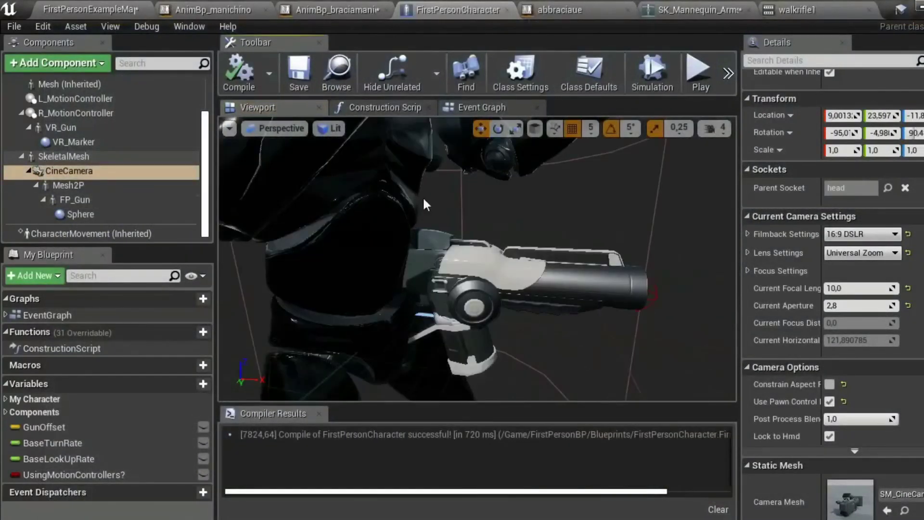
scroll(422, 197, down, 3)
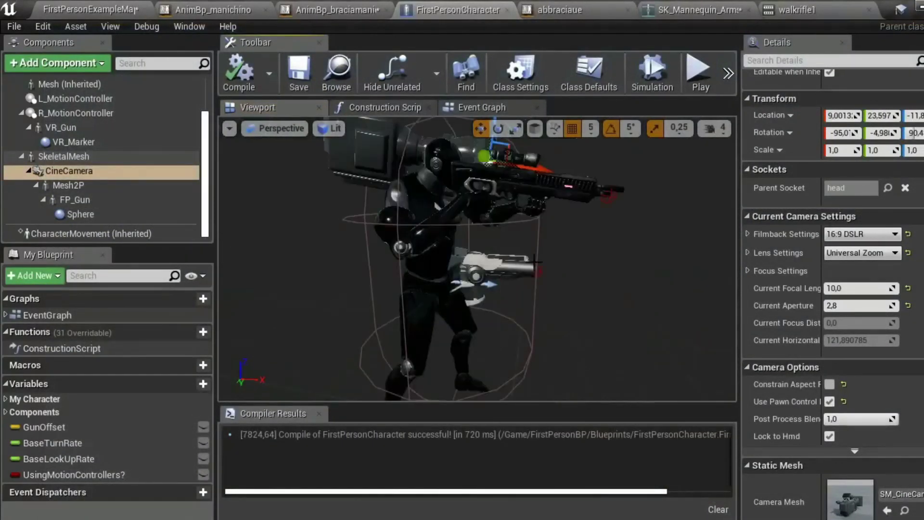
right_drag(535, 262, 535, 289)
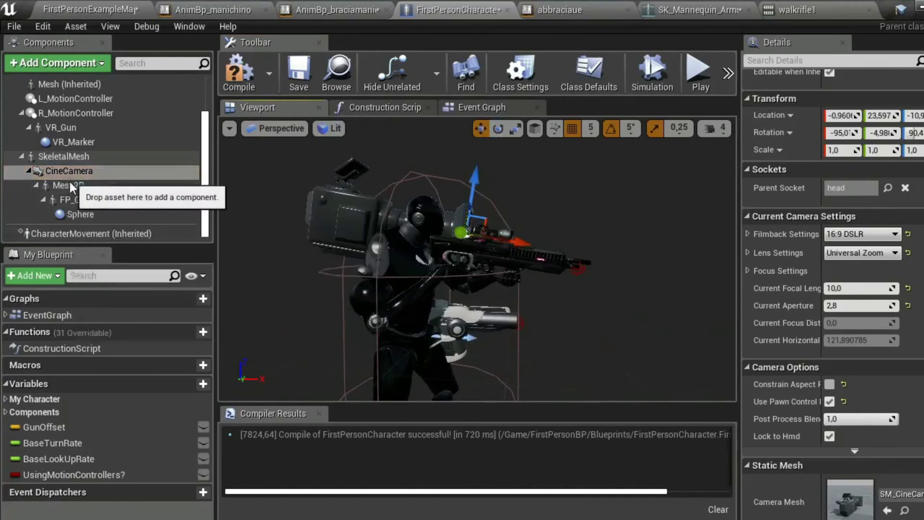
Check Mesh2P at X -20.65, save FirstPersonCharacter, and launch a Standalone Game preview.
click(69, 181)
middle_drag(476, 289, 476, 192)
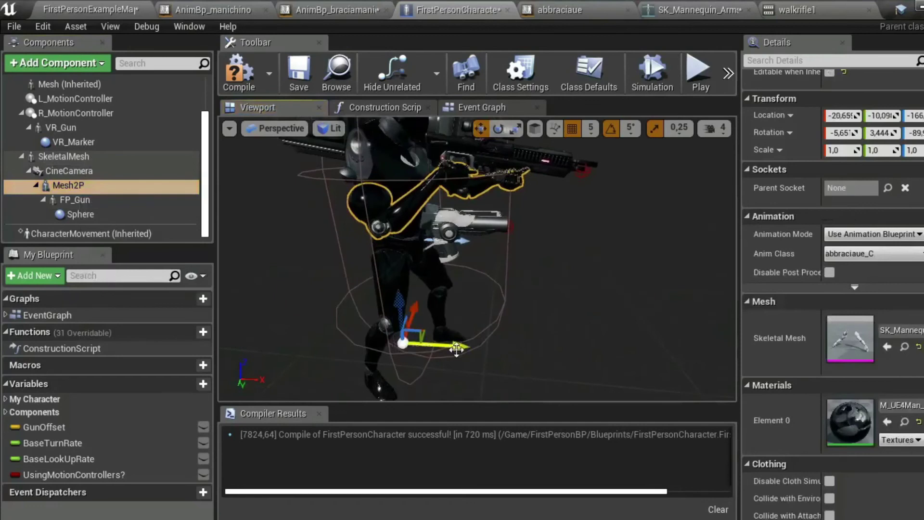
middle_drag(456, 349, 456, 445)
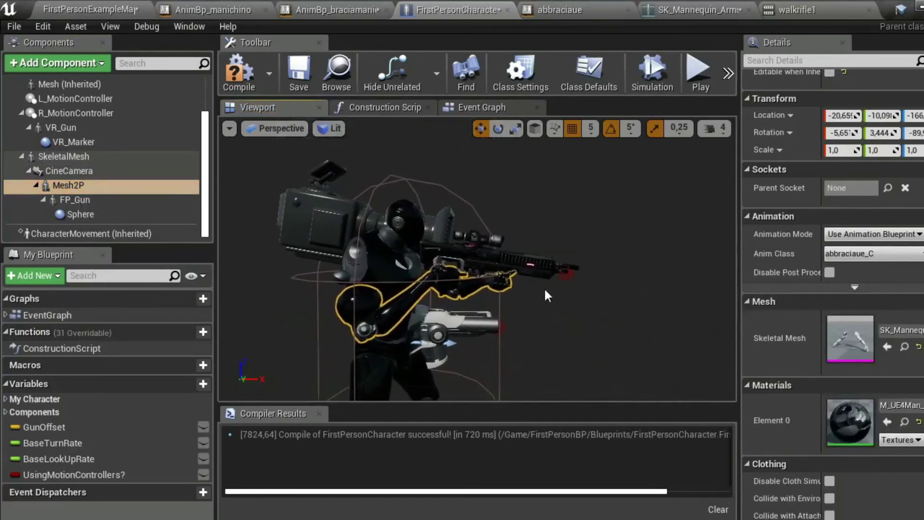
click(298, 74)
click(701, 74)
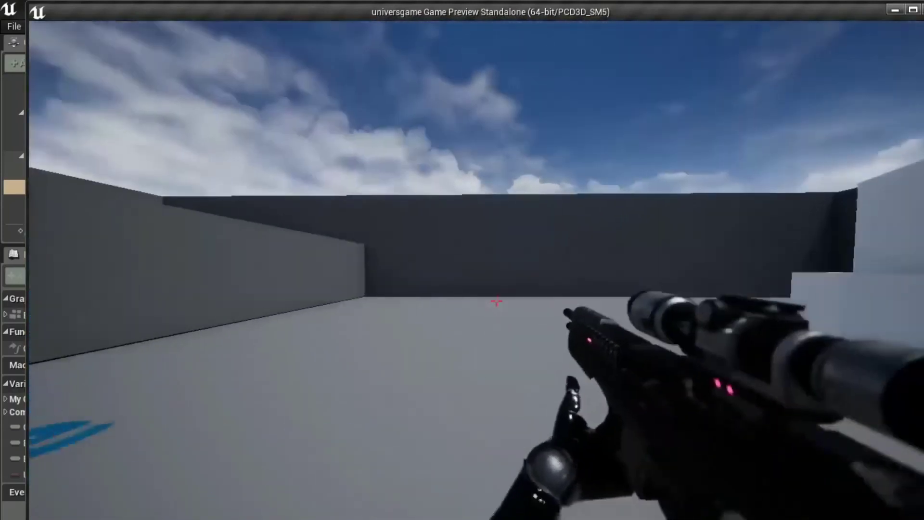
Shoot the grey cube, then walk across the arena to test the rifle arms' walk animation.
click(497, 301)
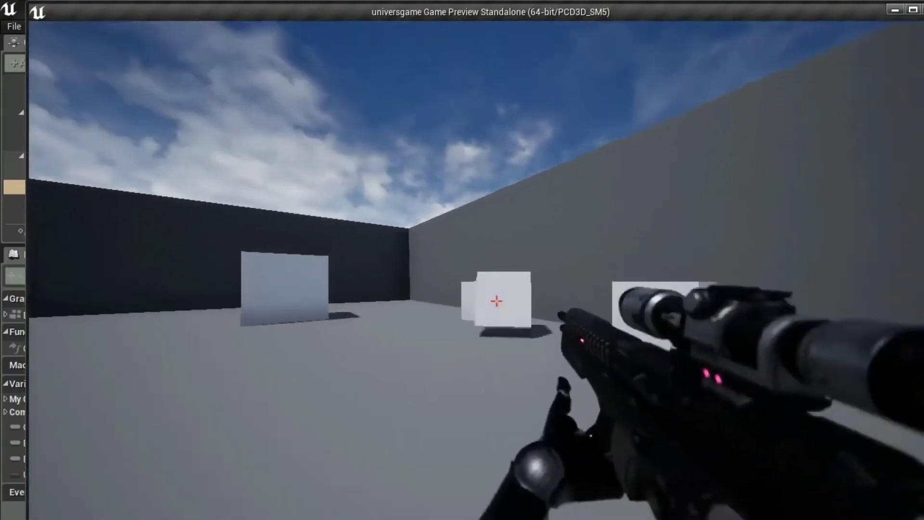
click(496, 301)
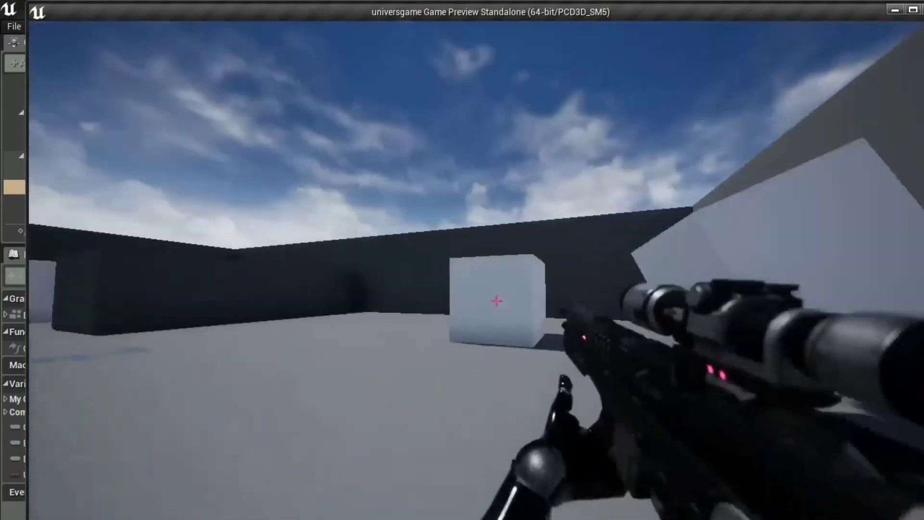
key(w)
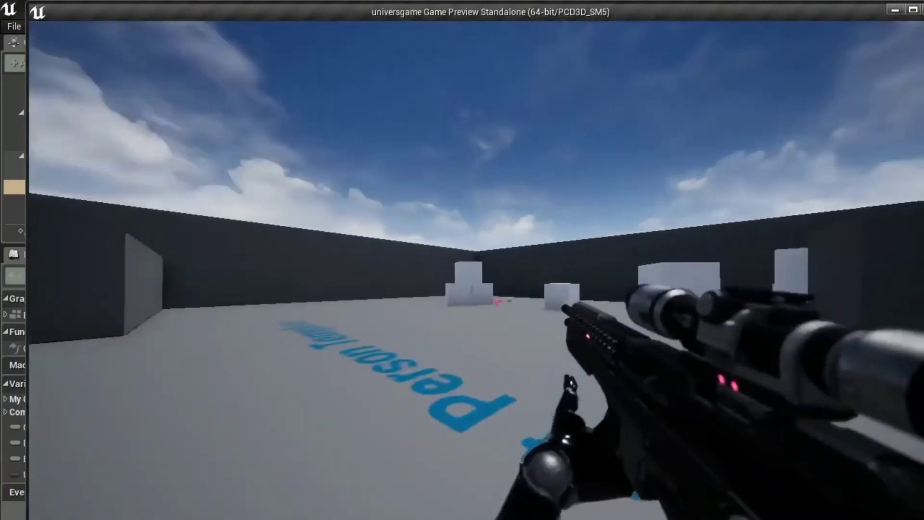
key(w)
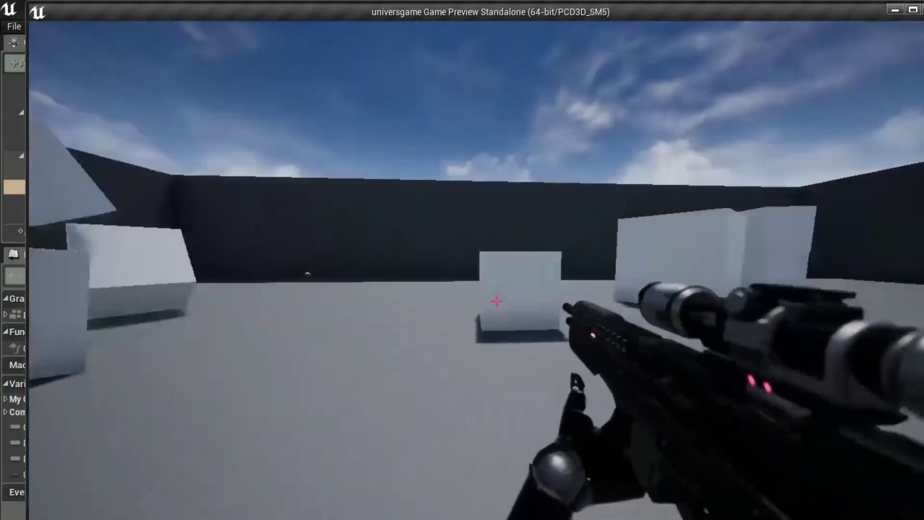
key(w)
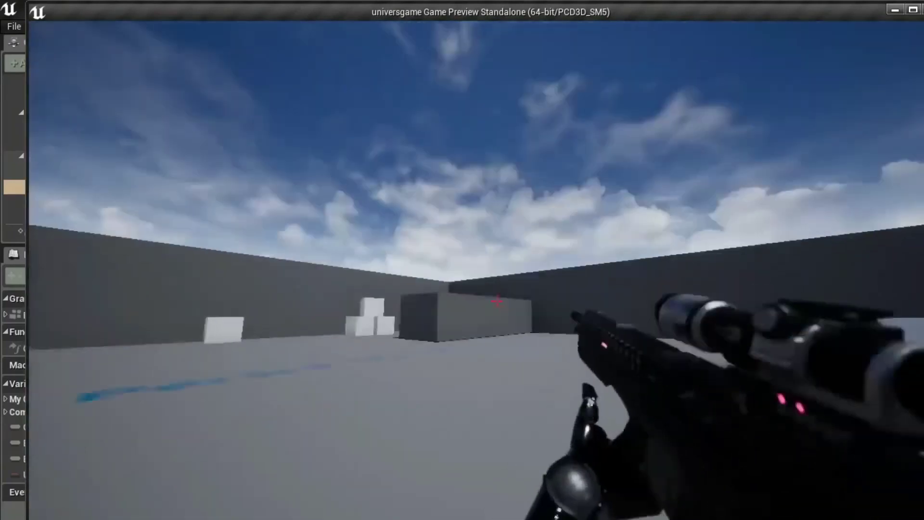
key(w)
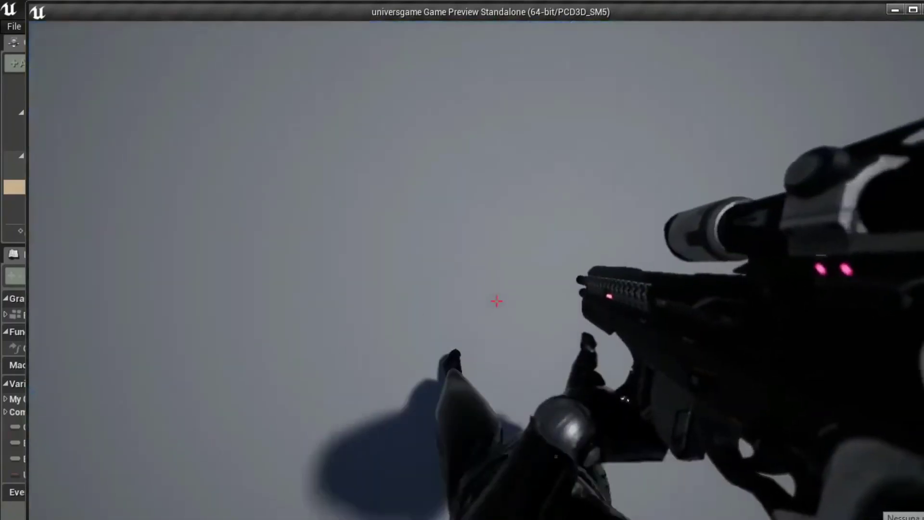
key(w)
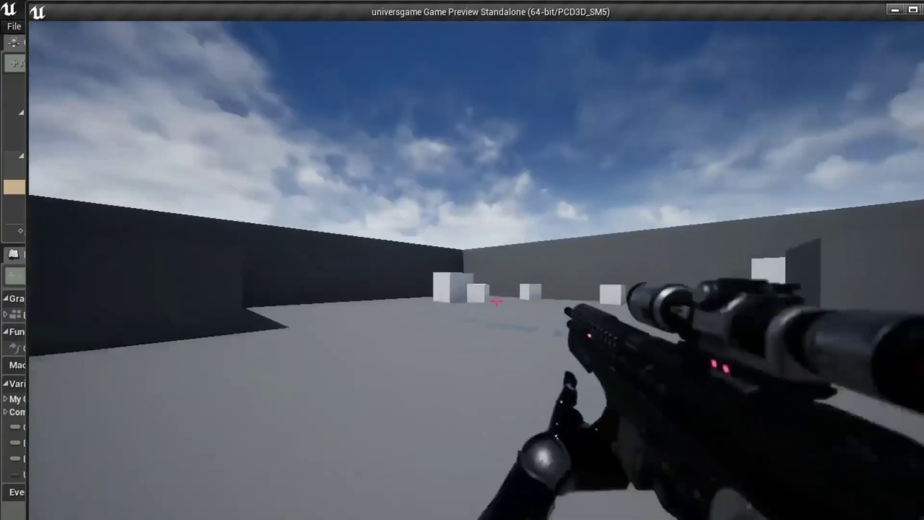
key(w)
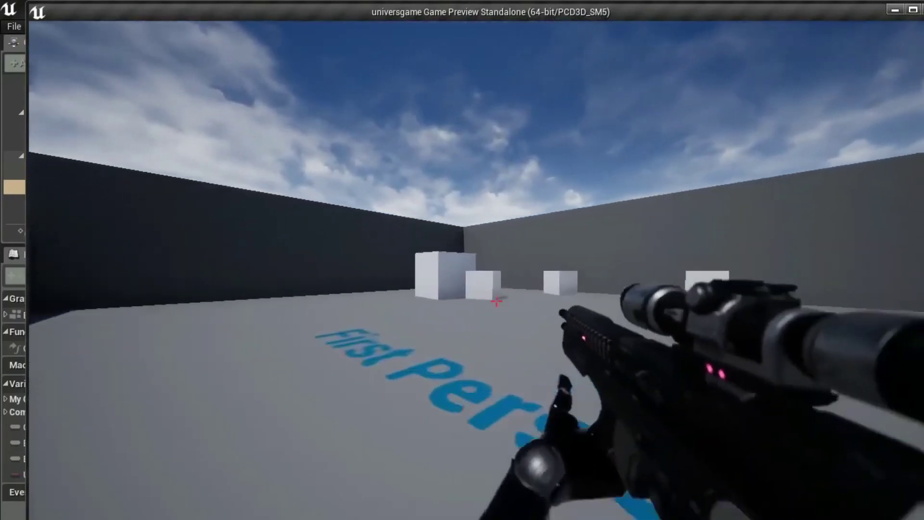
mouse_move(496, 301)
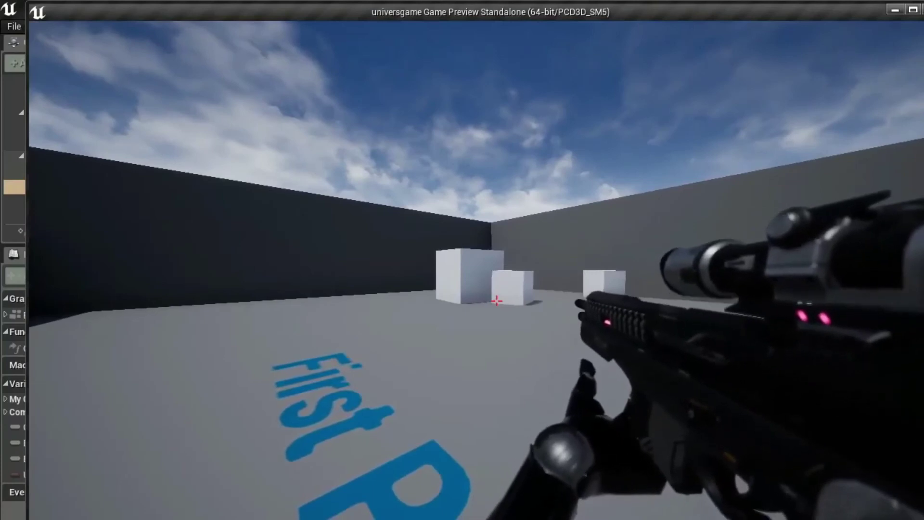
key(w)
key(w)
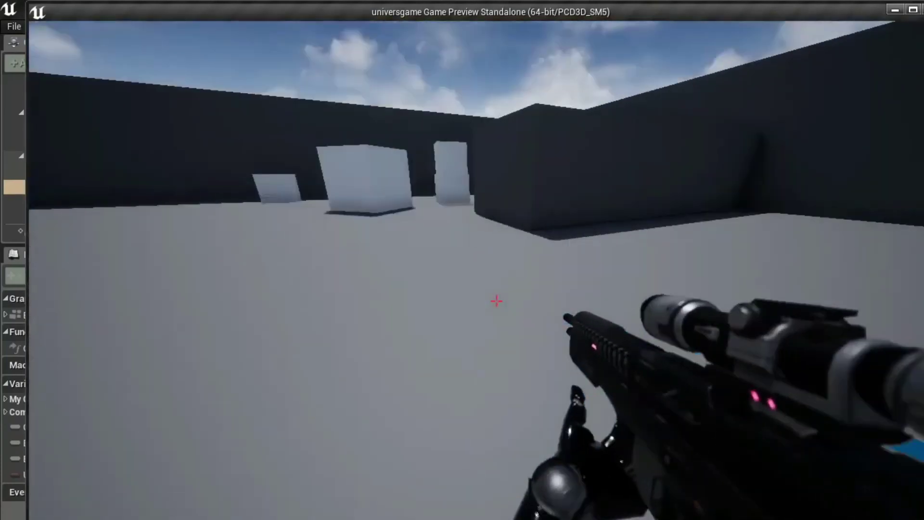
key(w)
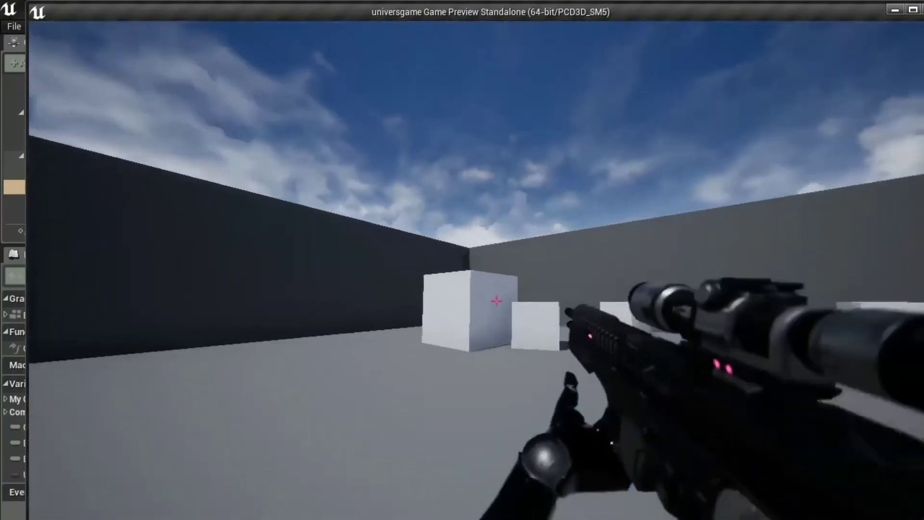
Fire a volley of projectiles at the cubes, then stop the standalone game preview.
click(496, 302)
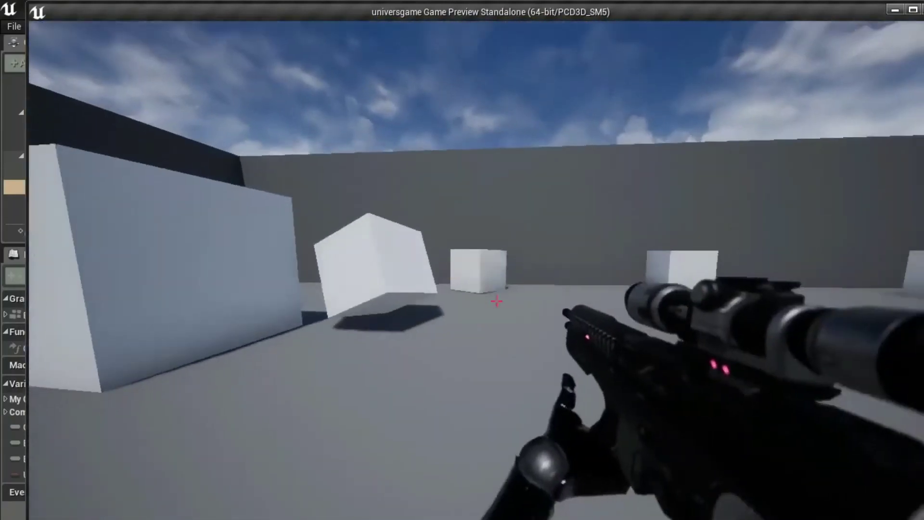
click(496, 301)
click(496, 301)
click(496, 301)
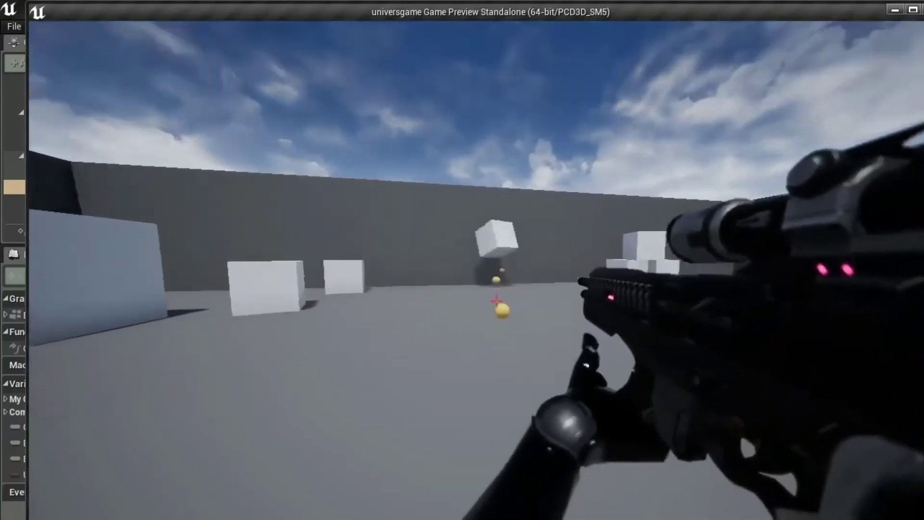
click(496, 301)
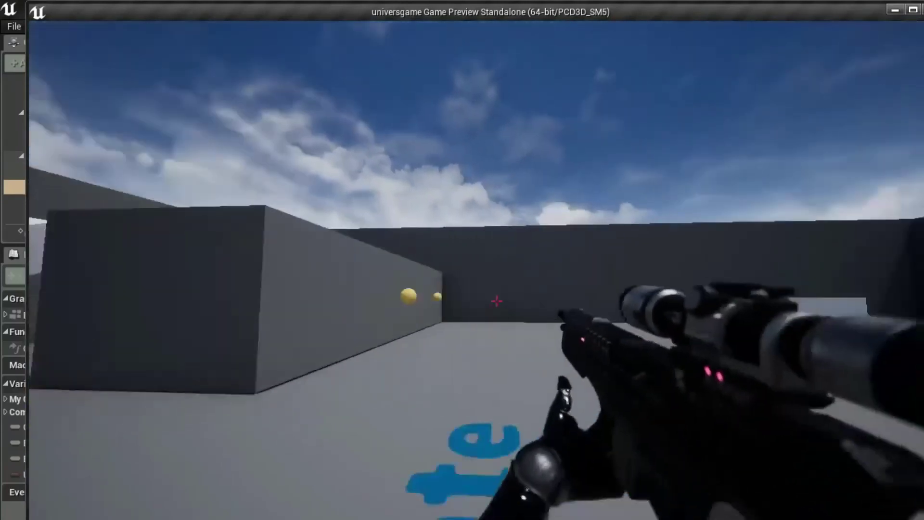
click(496, 301)
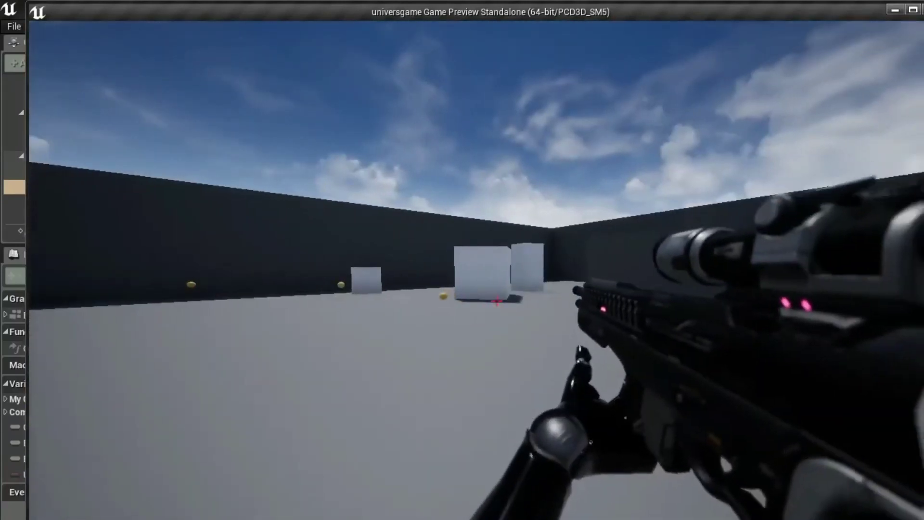
key(shift+F1)
key(Escape)
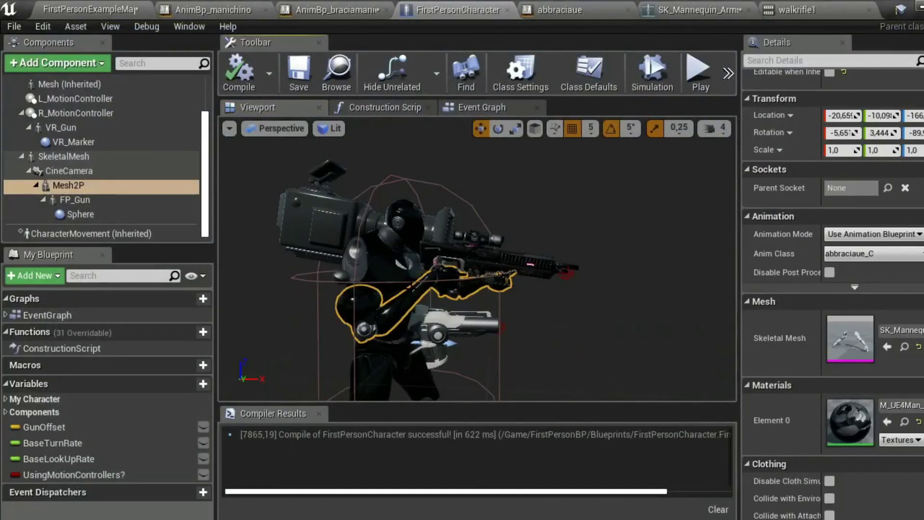
Switch to the abbraciaue animation blueprint tab to show its Event Graph.
click(579, 11)
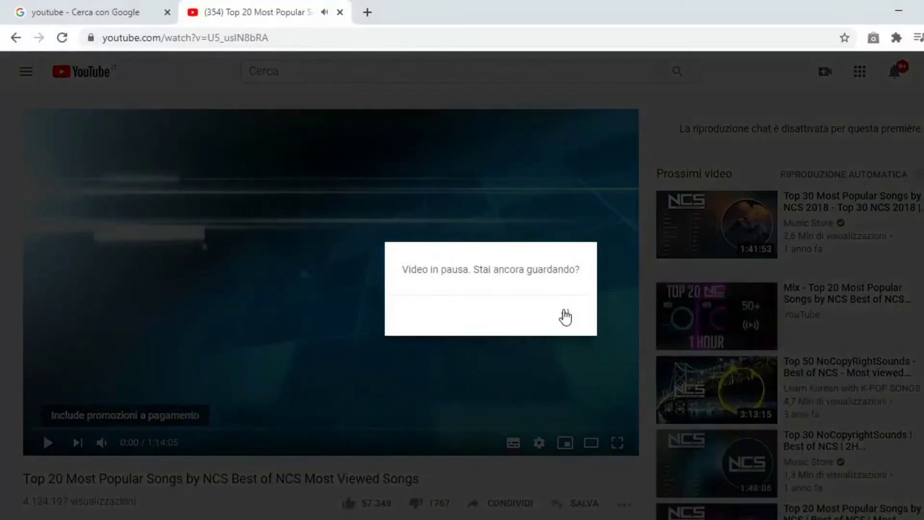
Resume the paused YouTube video and minimize Chrome to return to Unreal.
click(565, 314)
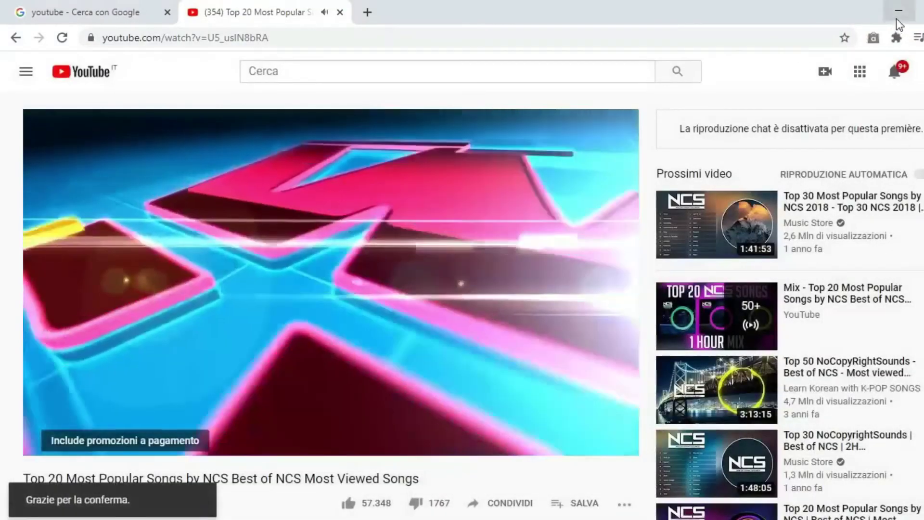
click(895, 18)
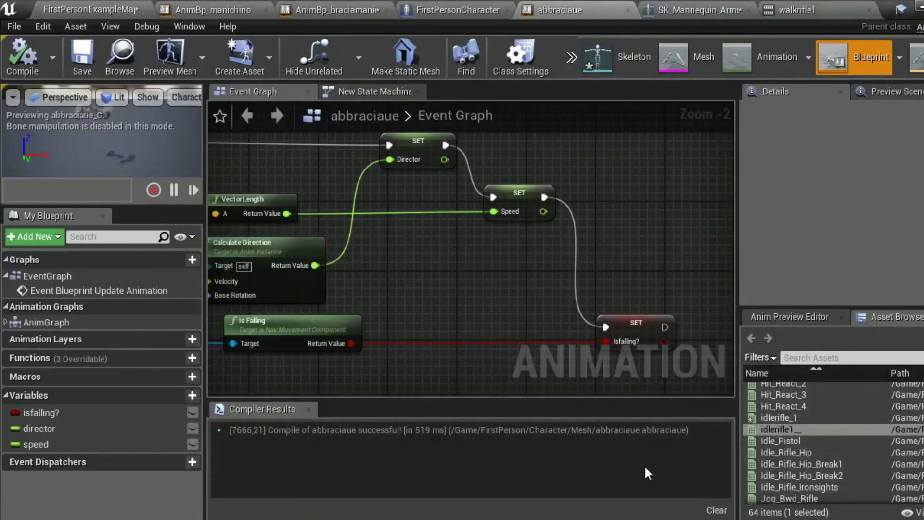
Zoom out and pan across the abbraciaue Event Graph, then cancel the pending autosave.
scroll(521, 297, down, 3)
mouse_move(428, 338)
right_down()
mouse_move(582, 331)
mouse_move(576, 328)
right_up()
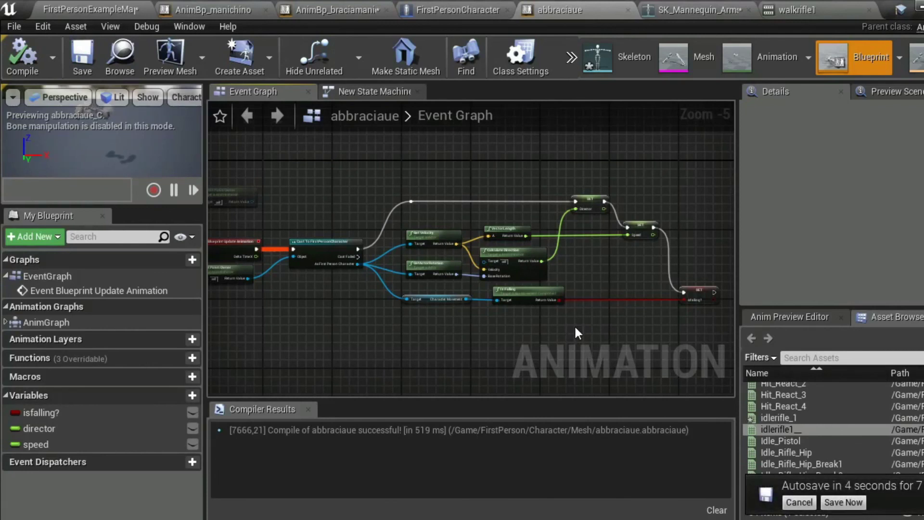
click(802, 502)
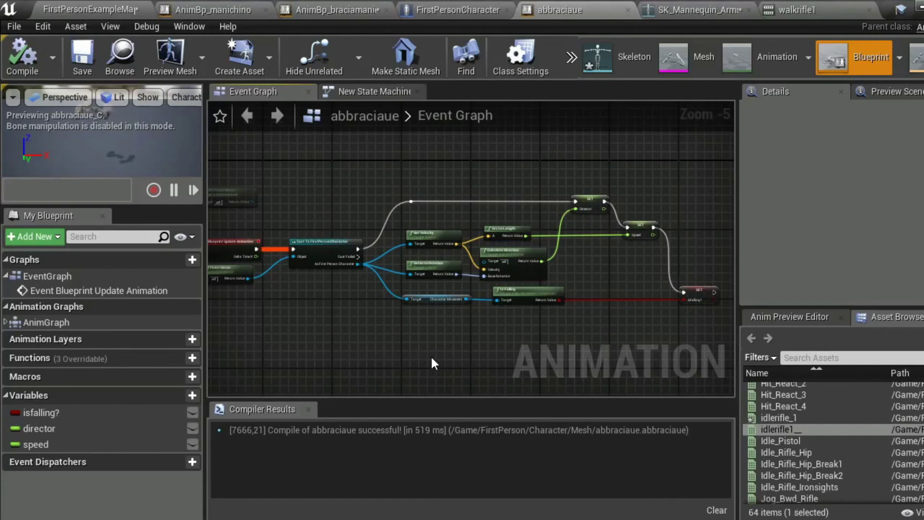
Save the FirstPersonExampleMap level with Save Current, then save all modified assets via File > Save All.
click(65, 10)
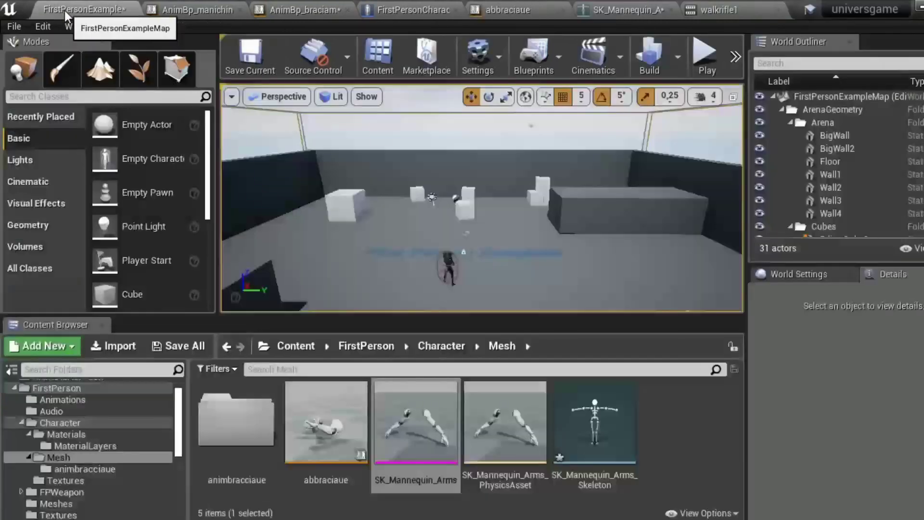
click(240, 53)
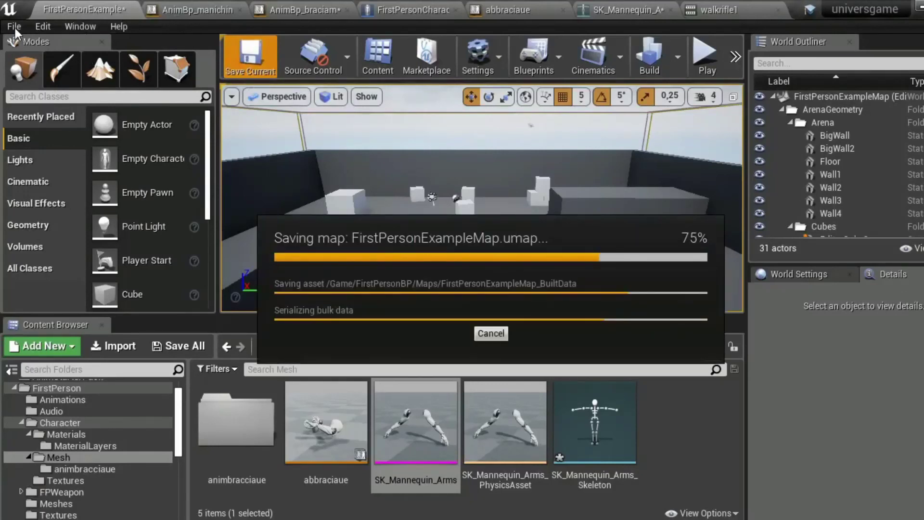
click(16, 26)
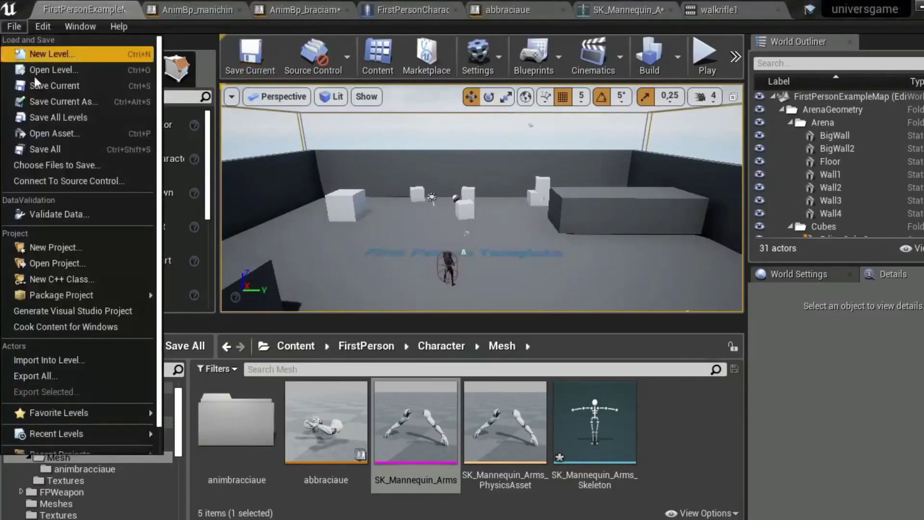
click(44, 142)
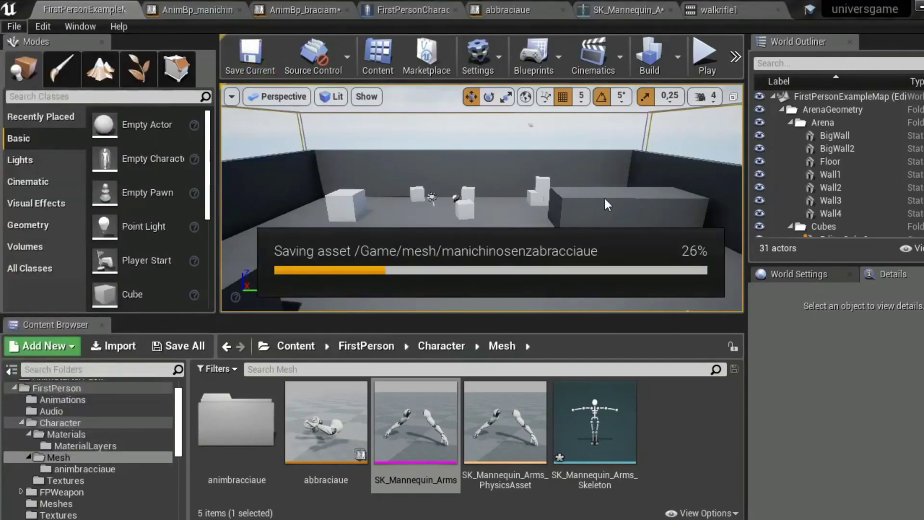